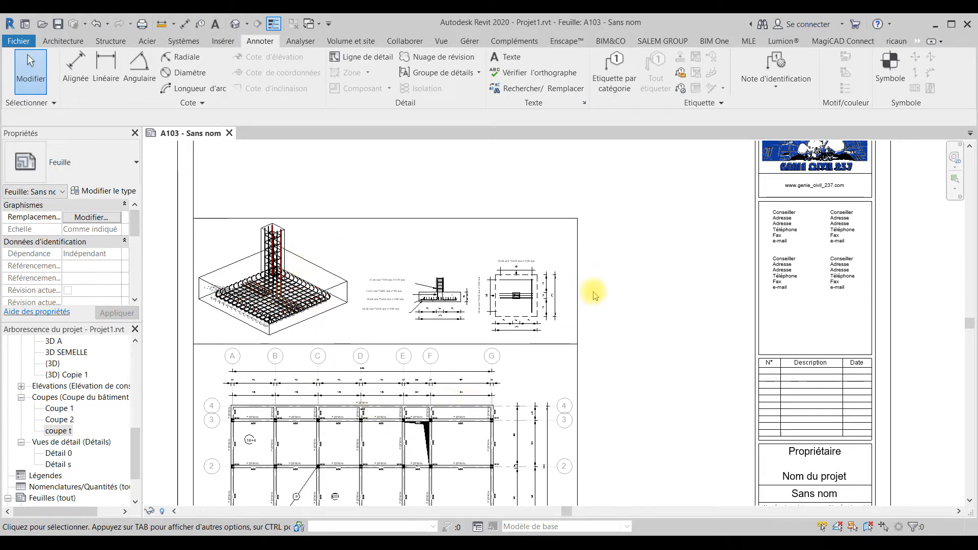
Open the FONDATION structural plan view.
scroll(587, 286, down, 2)
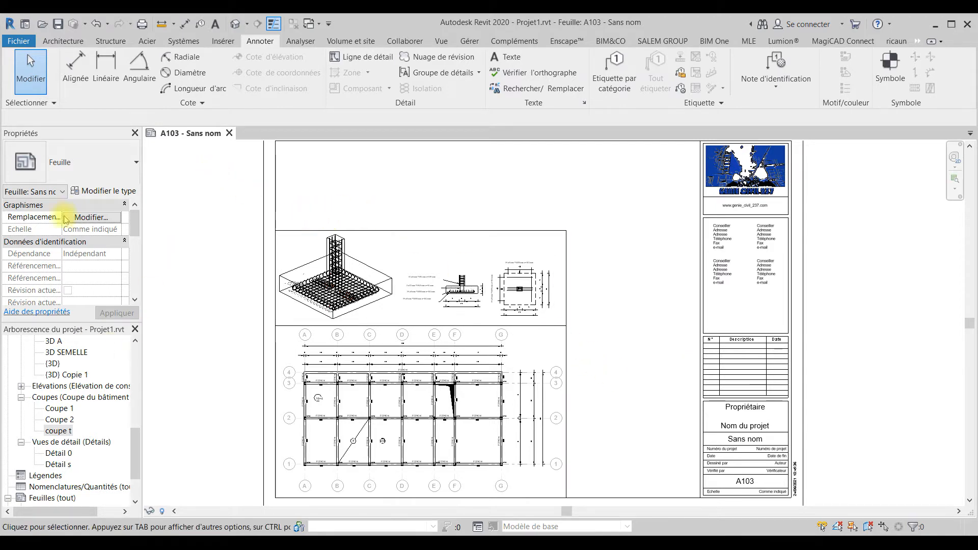
scroll(69, 376, up, 12)
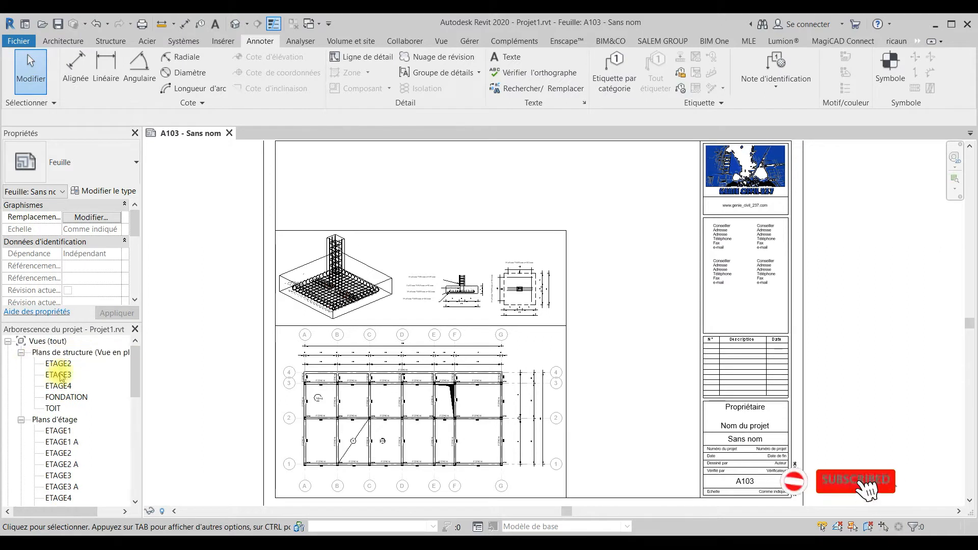
double_click(67, 397)
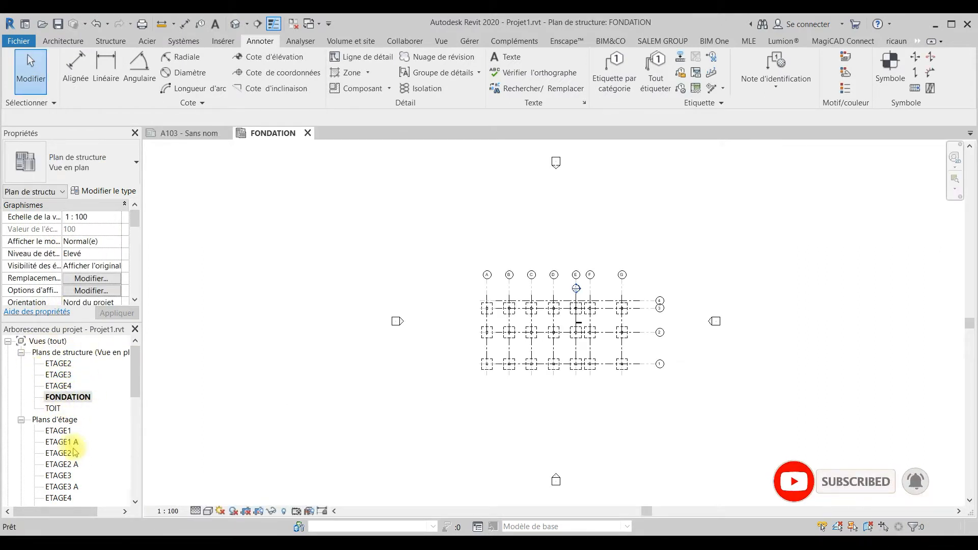
Examine the concrete column at the intersection of grids E and 3 and its reinforcement bars in plan.
scroll(563, 321, up, 8)
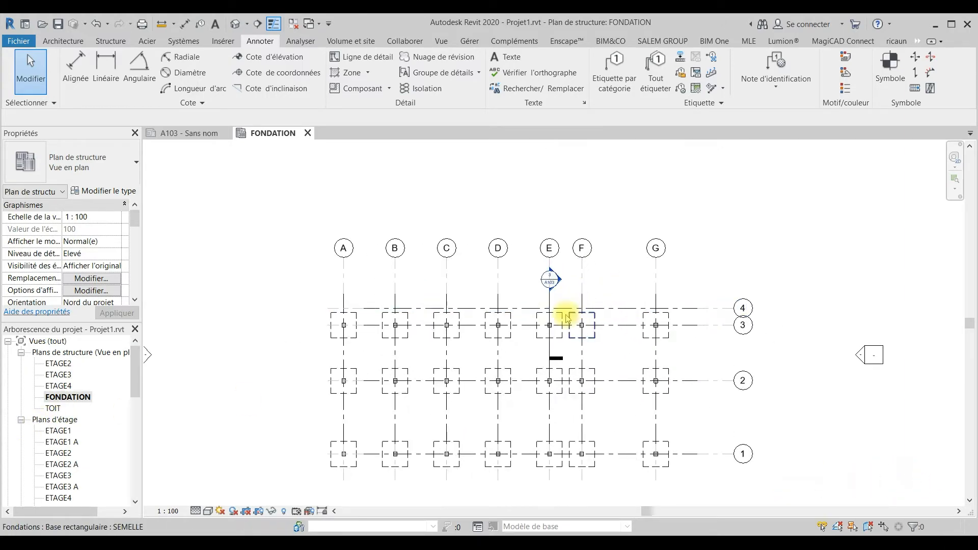
scroll(542, 344, up, 3)
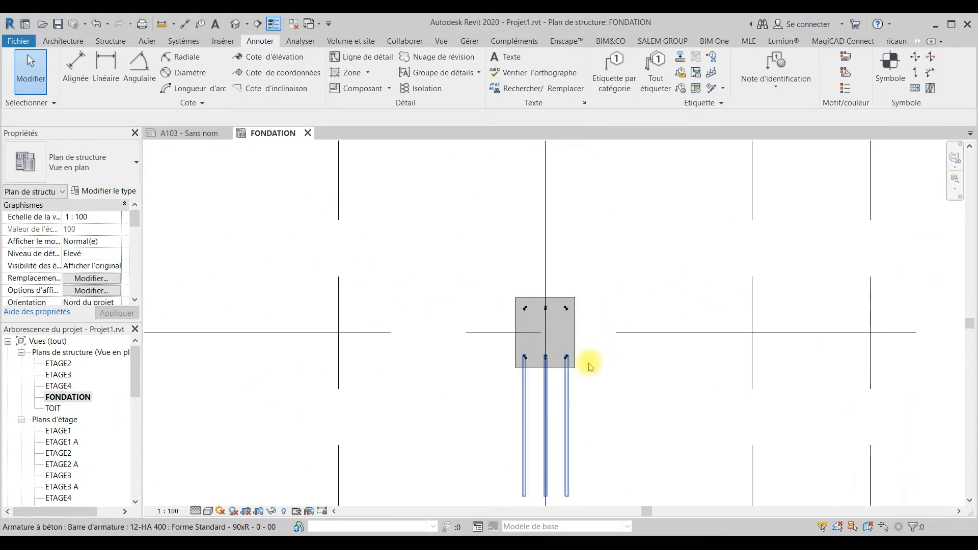
scroll(517, 343, down, 6)
scroll(529, 344, up, 5)
scroll(532, 344, down, 1)
scroll(531, 344, up, 2)
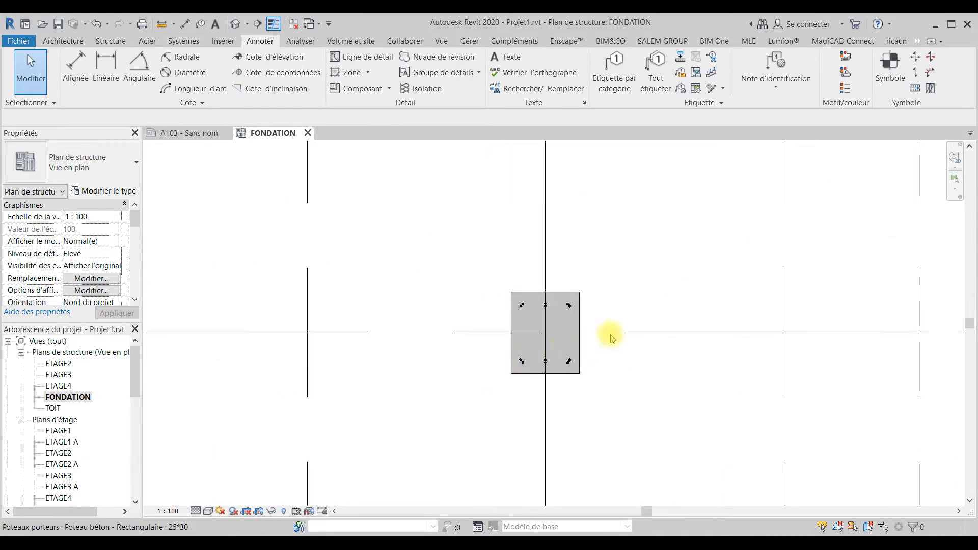
scroll(541, 313, up, 3)
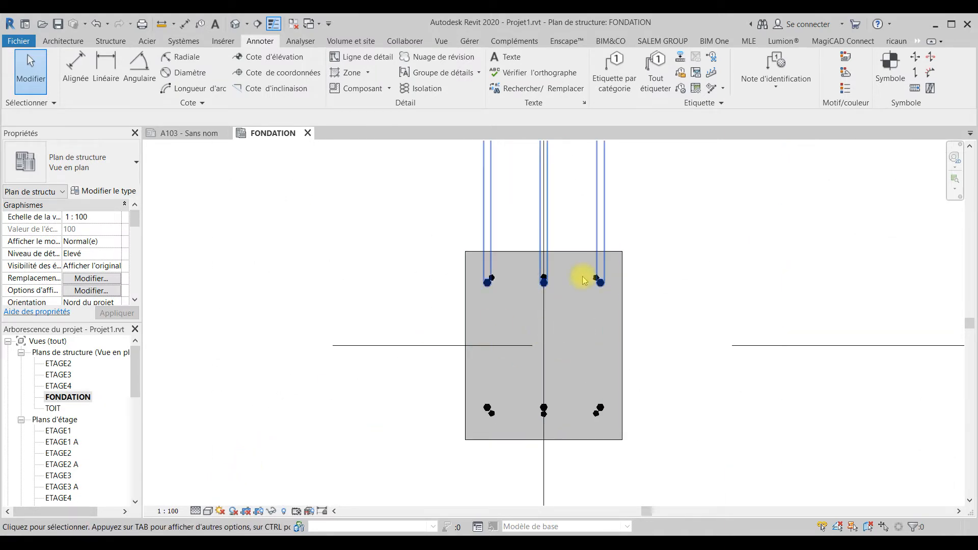
scroll(541, 284, down, 4)
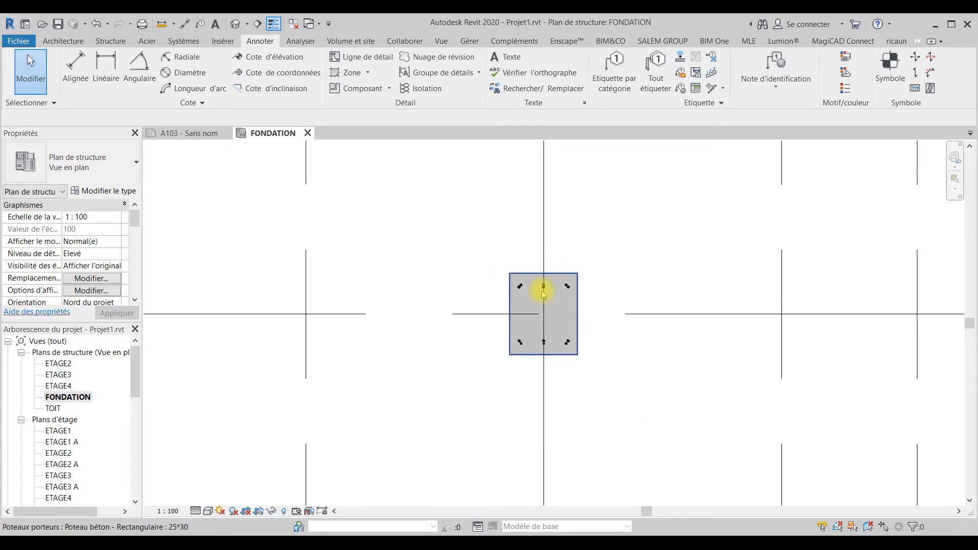
middle_drag(579, 310, 517, 299)
scroll(485, 289, down, 3)
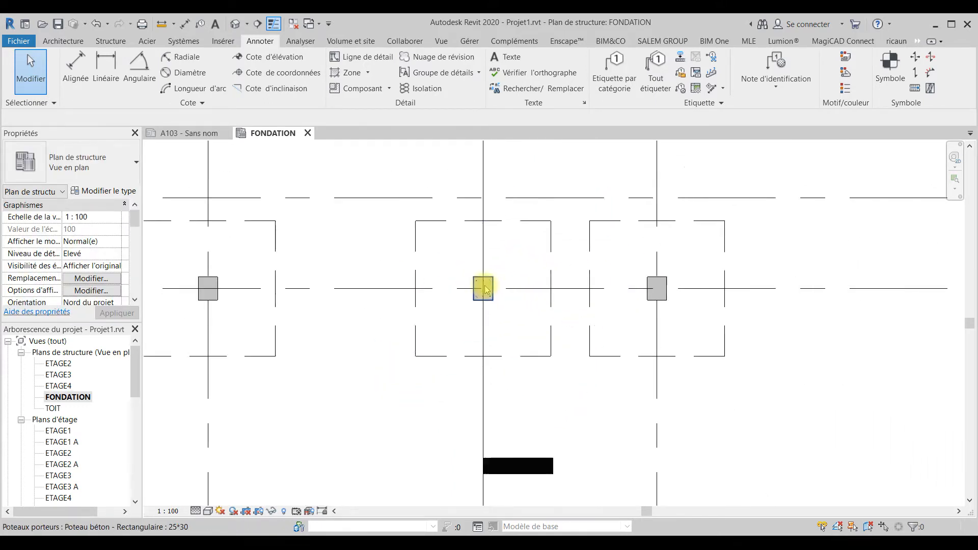
Create a Coupe du bâtiment section along grid 3, cutting through the column on grid E.
click(258, 24)
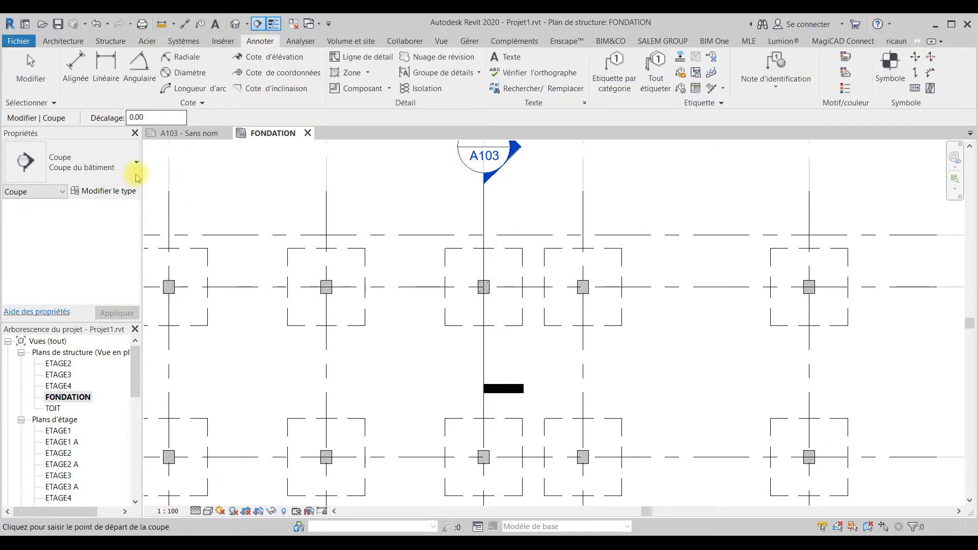
click(123, 171)
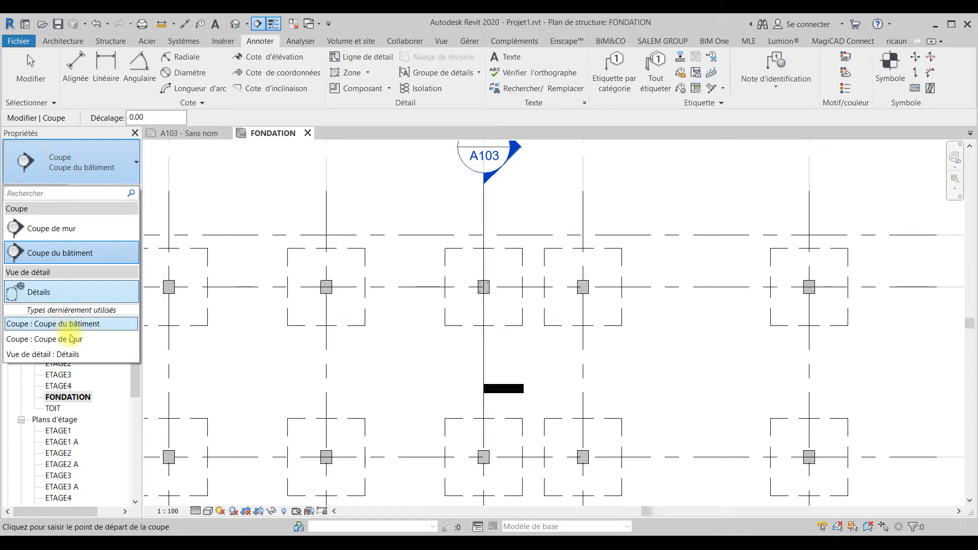
click(66, 255)
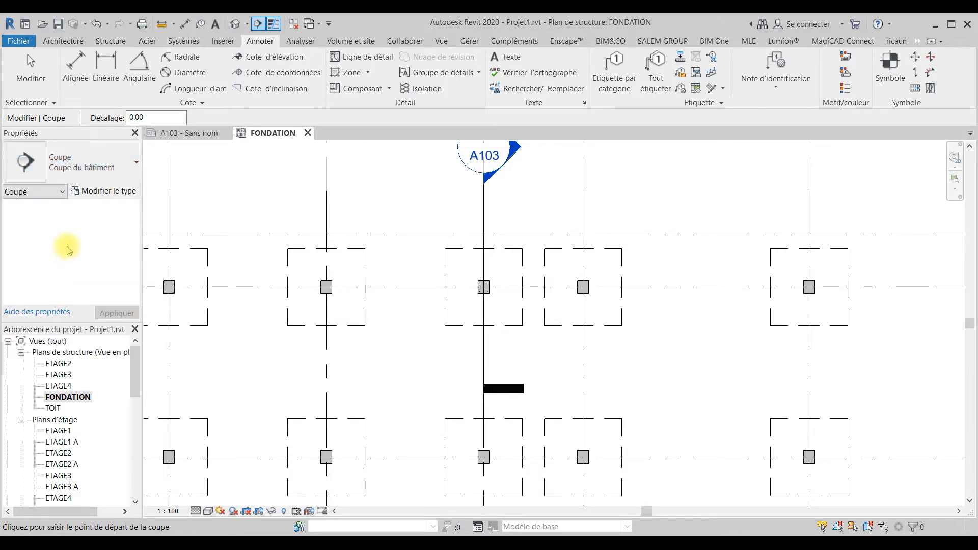
click(384, 287)
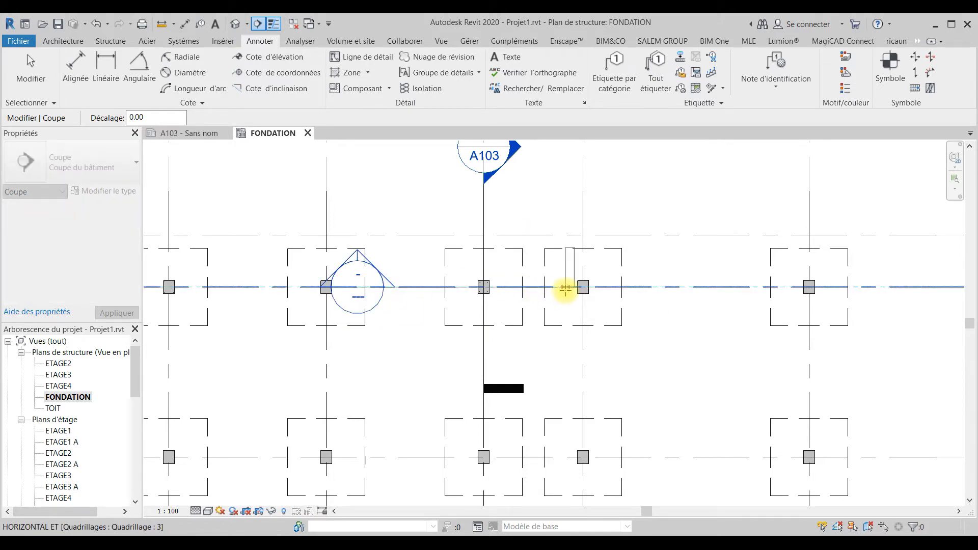
click(566, 287)
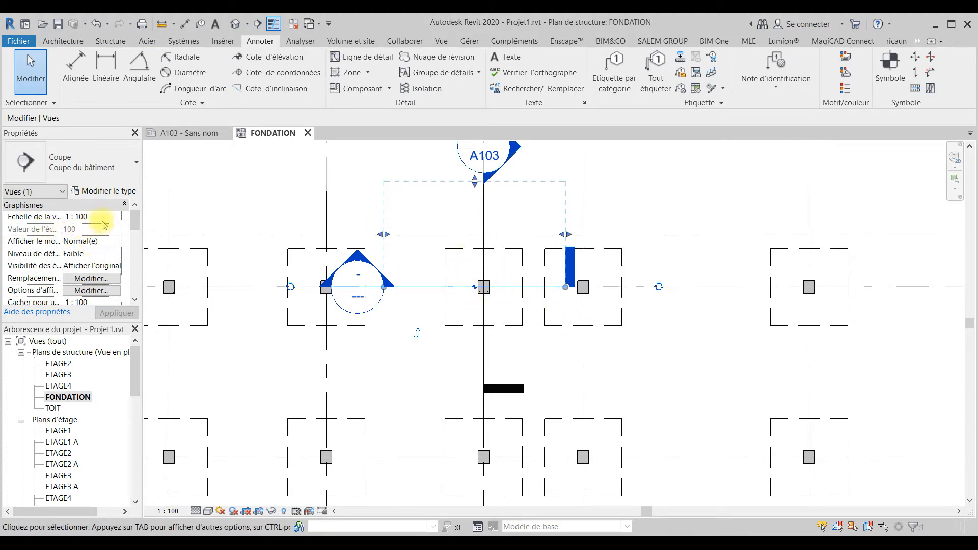
Set the new section's view scale to 1:50 and its detail level to Elevé.
click(117, 218)
click(76, 278)
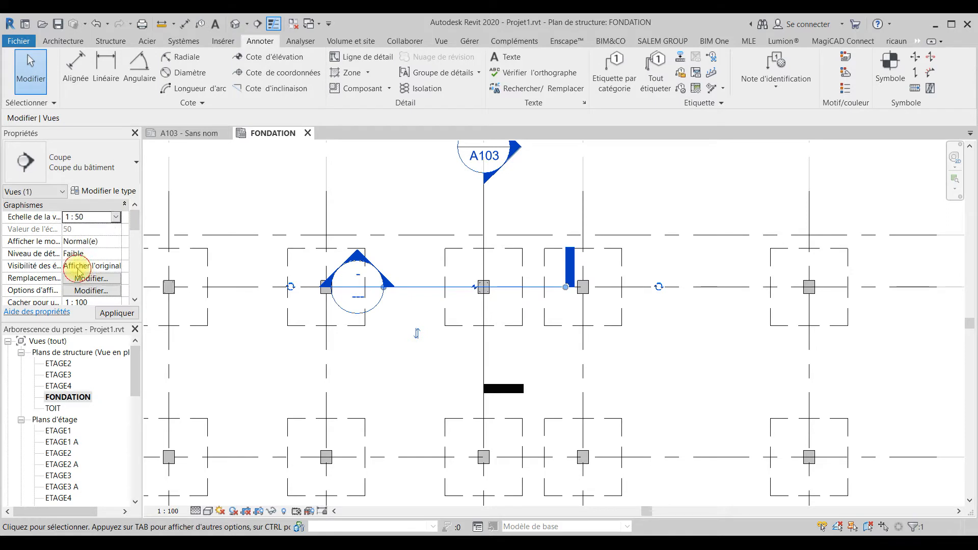
click(100, 254)
click(113, 255)
click(89, 289)
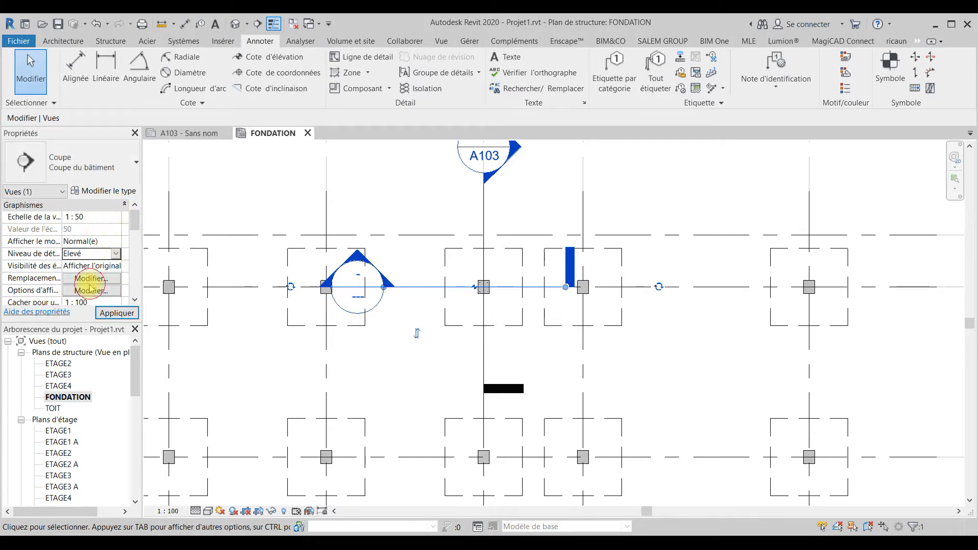
Set the section view's discipline to Structure.
scroll(92, 288, down, 2)
scroll(90, 265, down, 1)
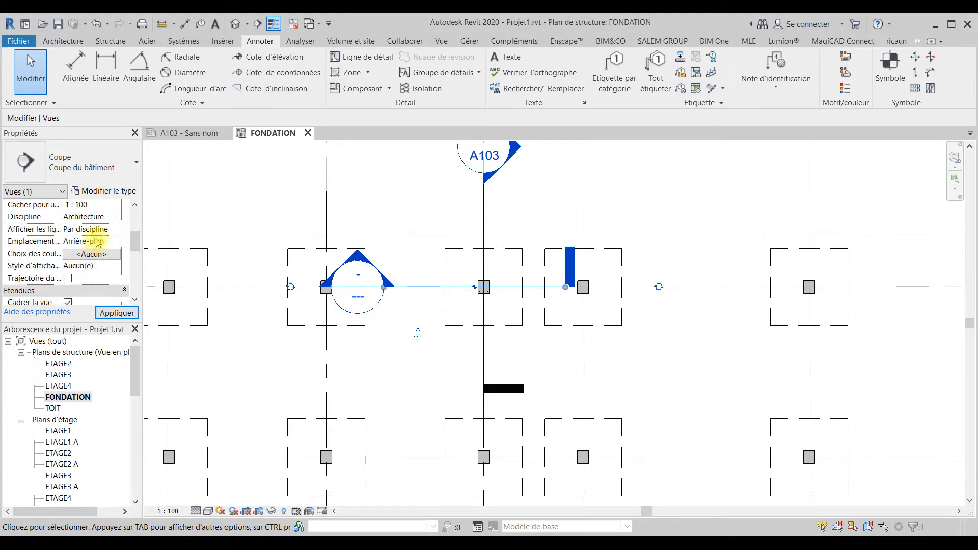
click(114, 220)
click(97, 238)
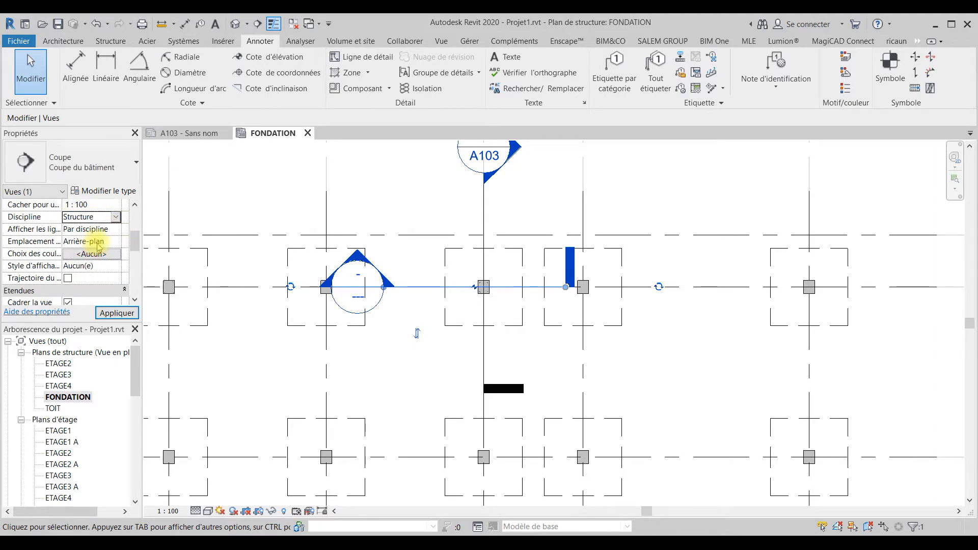
Rename the section view to PO.
scroll(94, 265, down, 5)
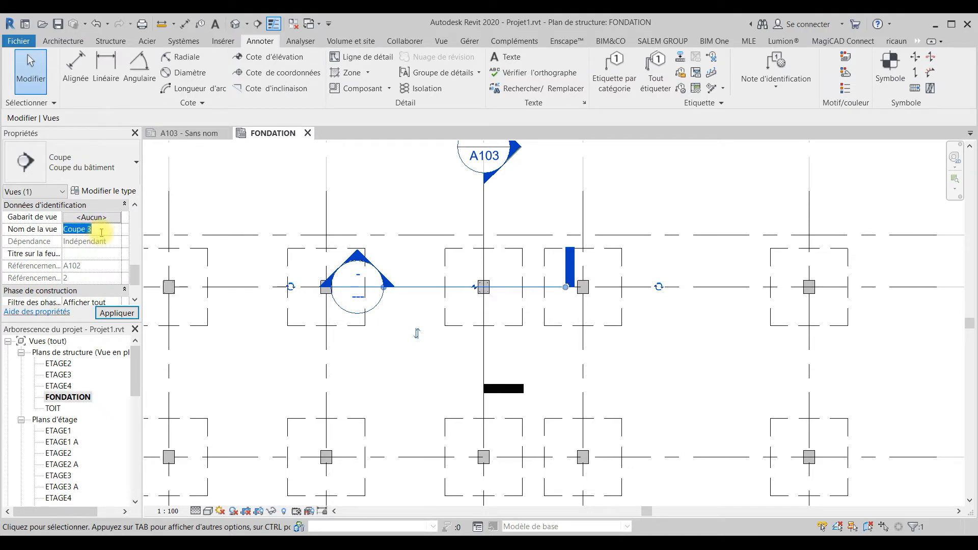
text(p)
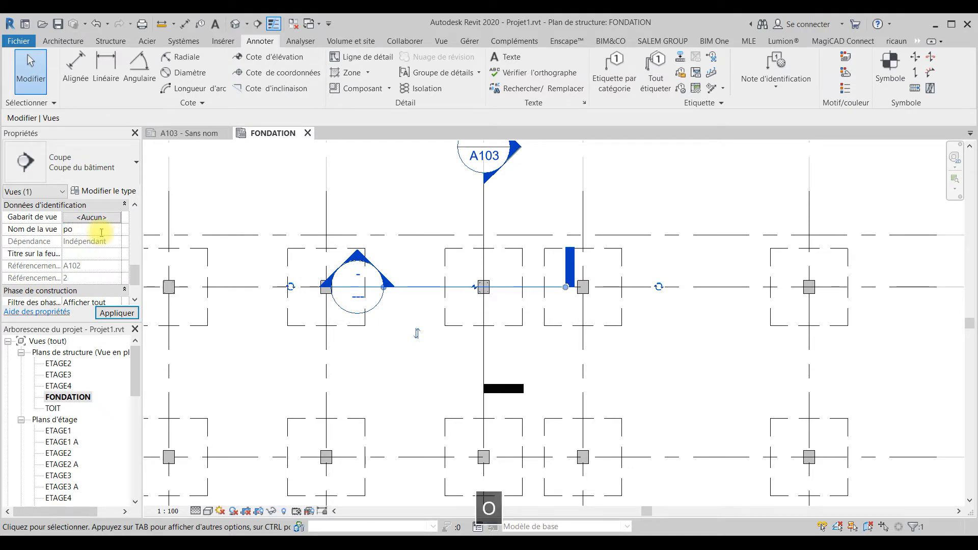
text(o)
key(BackSpace)
key(Caps_Lock)
text(PO)
Check the column's grid reference on sheet A103 and extend the section view's name to PO 3E.
click(188, 133)
scroll(313, 431, up, 4)
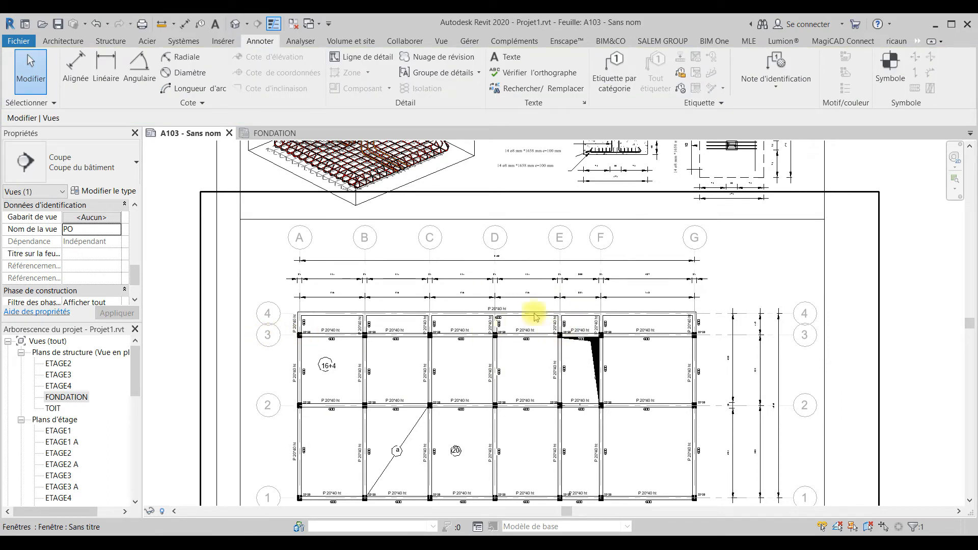
click(88, 227)
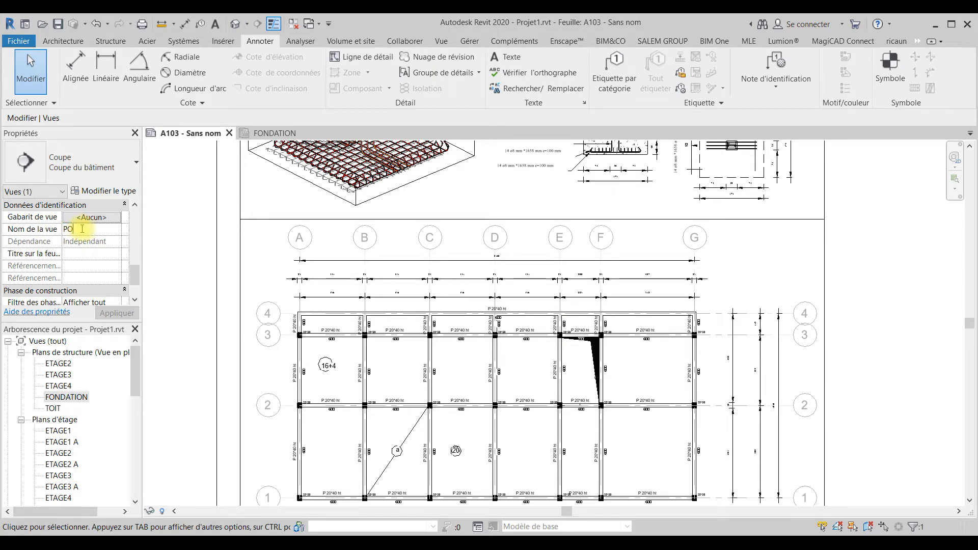
text(3E)
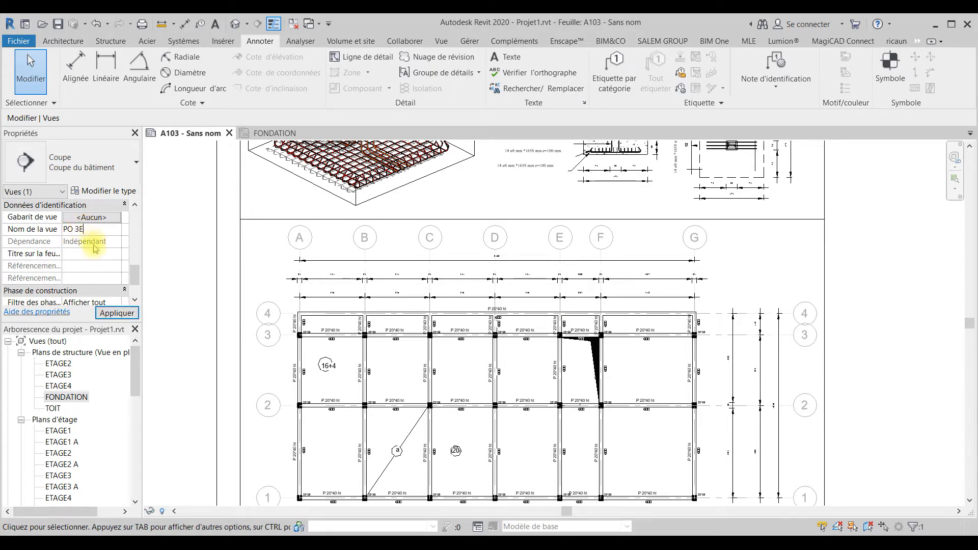
scroll(96, 253, down, 2)
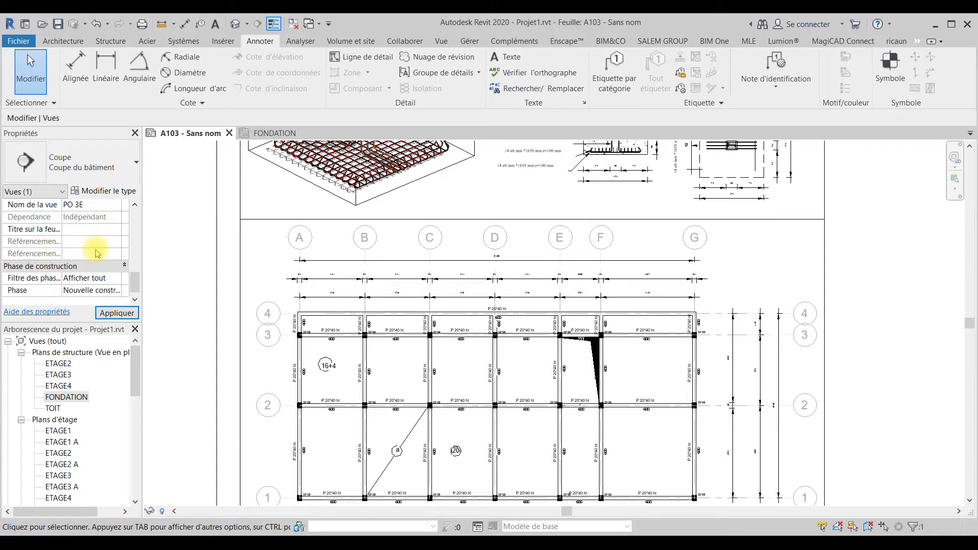
scroll(90, 235, up, 2)
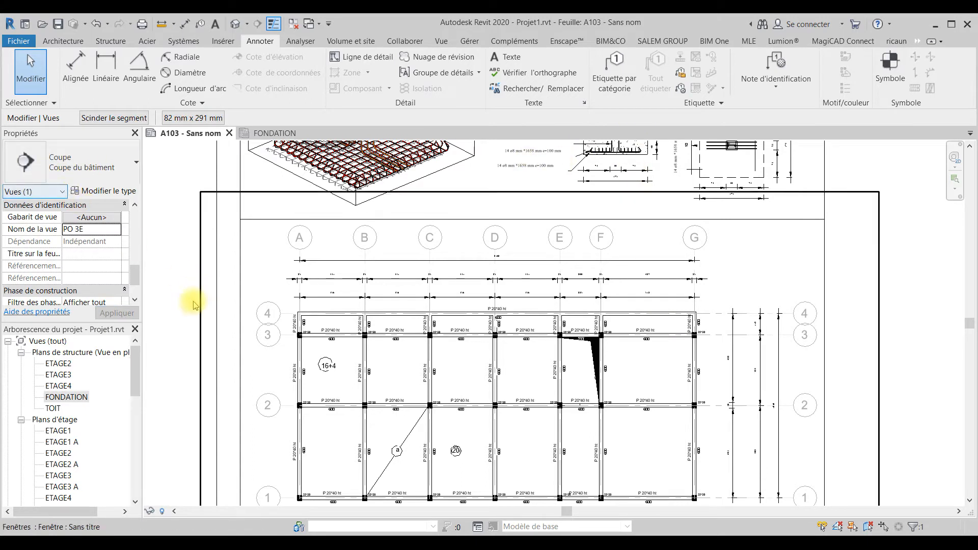
Find the section view PO 3E among the project's sections and open it.
scroll(46, 410, down, 5)
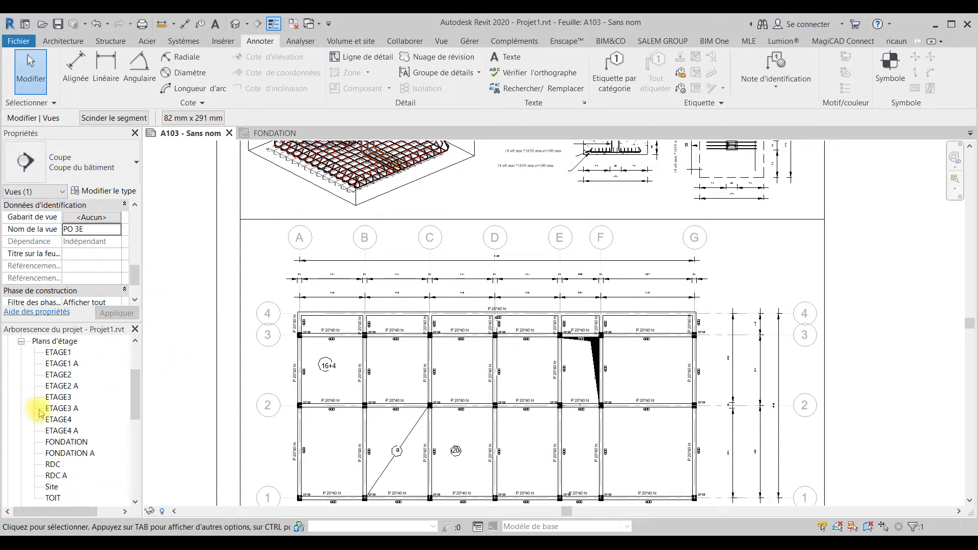
scroll(59, 406, down, 1)
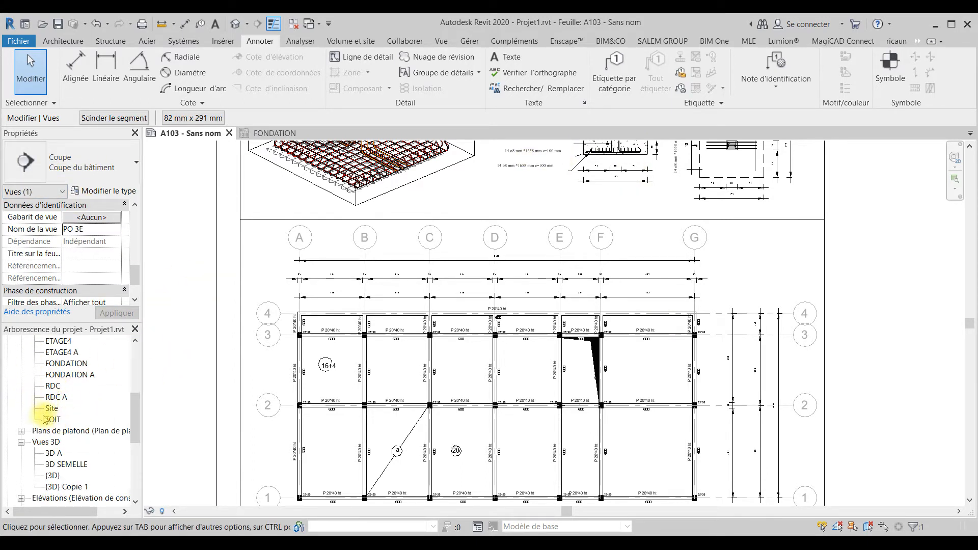
scroll(62, 428, down, 2)
scroll(61, 432, up, 3)
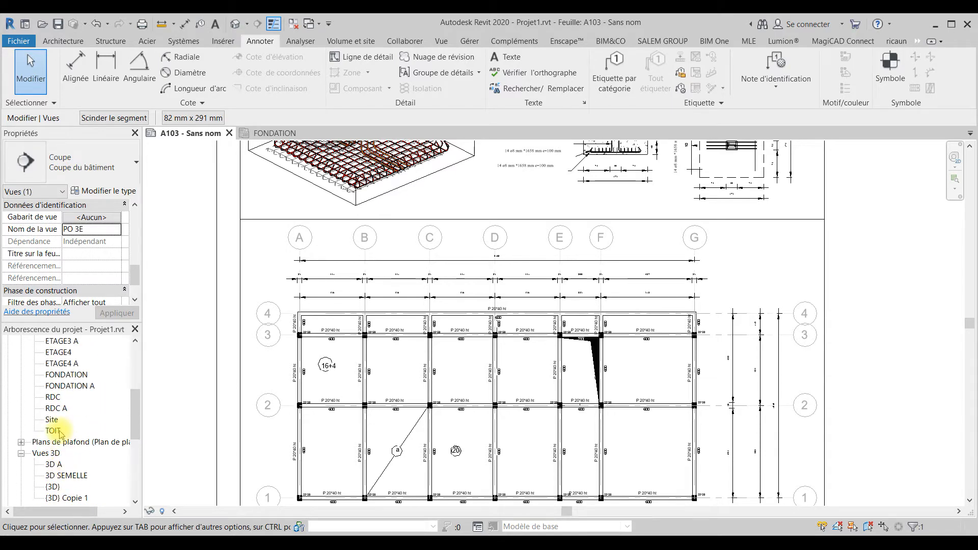
scroll(63, 427, down, 1)
scroll(65, 428, down, 5)
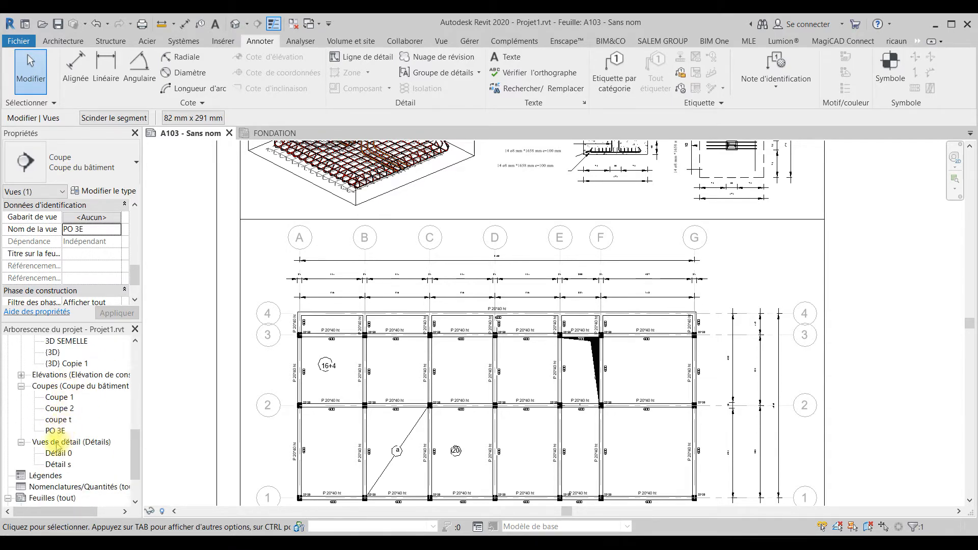
double_click(56, 431)
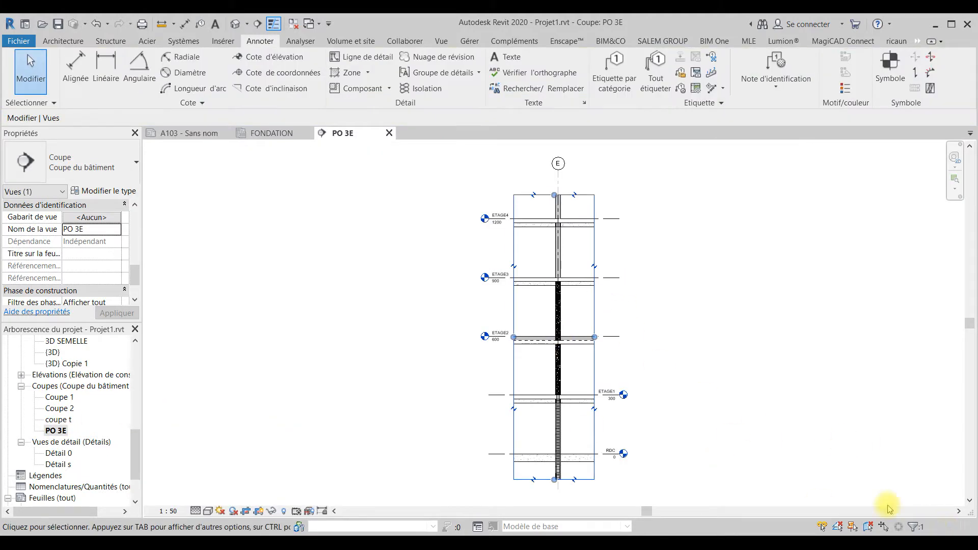
Extend the lower edge of the section's crop region downward to include the FONDATION level.
middle_drag(638, 343, 584, 340)
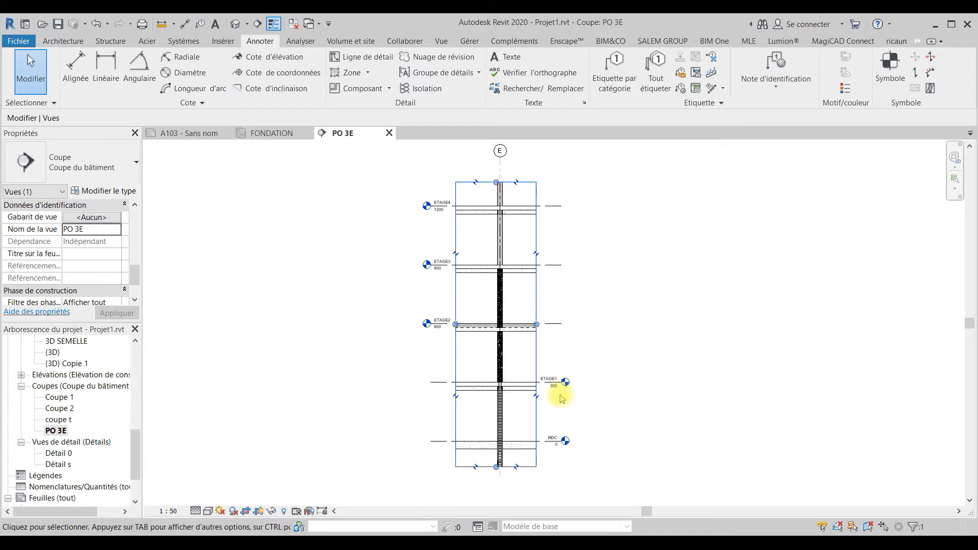
middle_drag(552, 464, 537, 382)
mouse_move(482, 386)
mouse_down()
mouse_move(482, 489)
mouse_move(496, 394)
mouse_up()
middle_drag(525, 366, 520, 437)
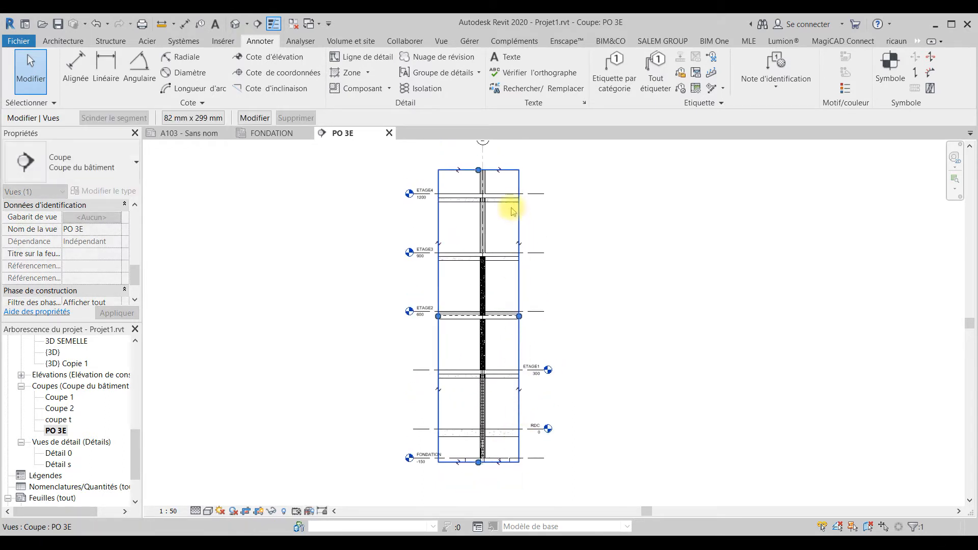
Reduce the crop region to about 46 mm x 100 mm, ending just above ETAGE1 and closer around the column.
drag(478, 169, 478, 365)
drag(439, 414, 460, 413)
drag(519, 413, 506, 413)
scroll(490, 457, up, 4)
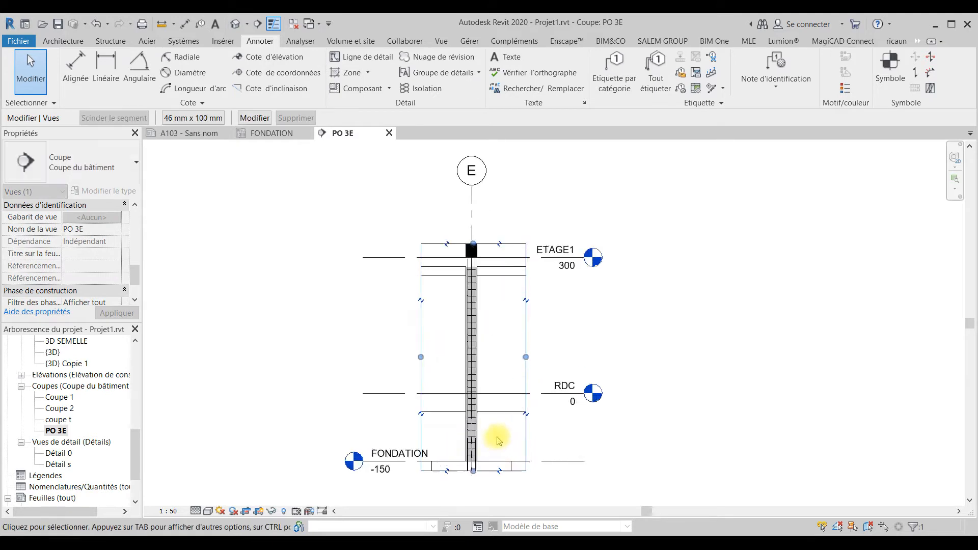
Temporarily hide grid line E and the ETAGE1, RDC and FONDATION levels in the section.
click(472, 198)
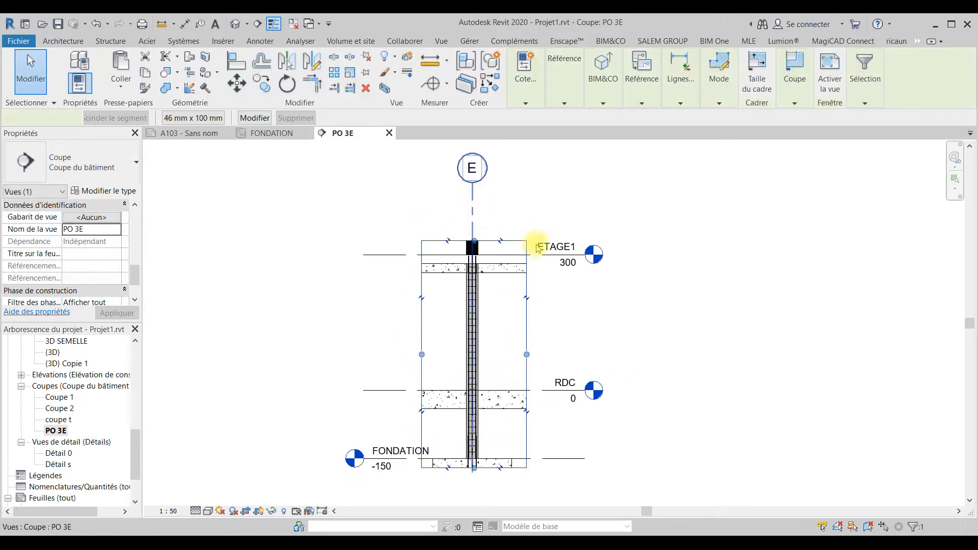
ctrl+click(392, 255)
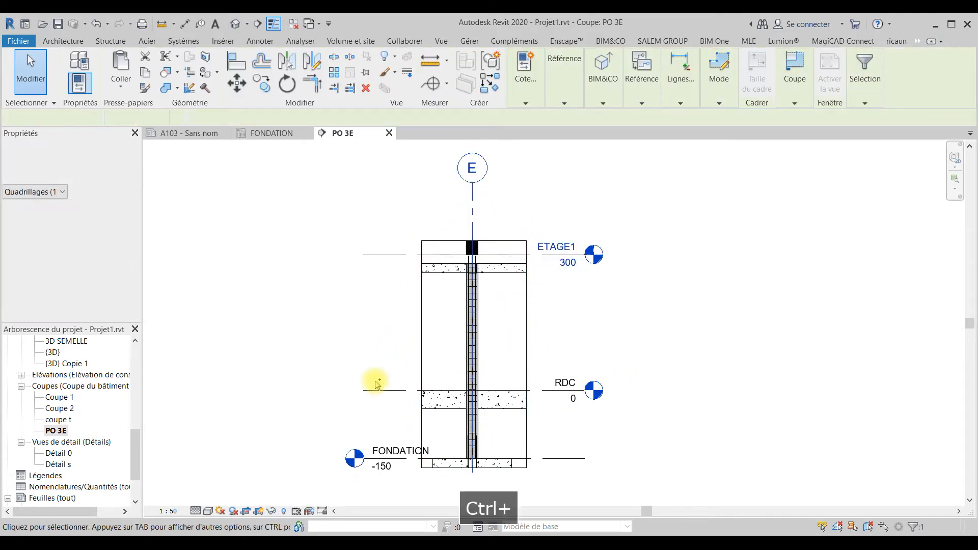
ctrl+click(550, 459)
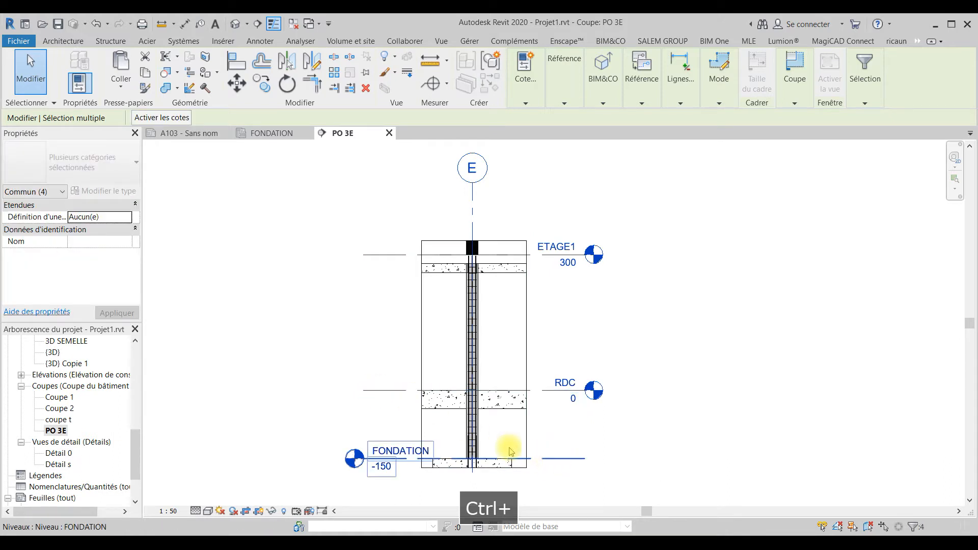
click(272, 512)
click(306, 476)
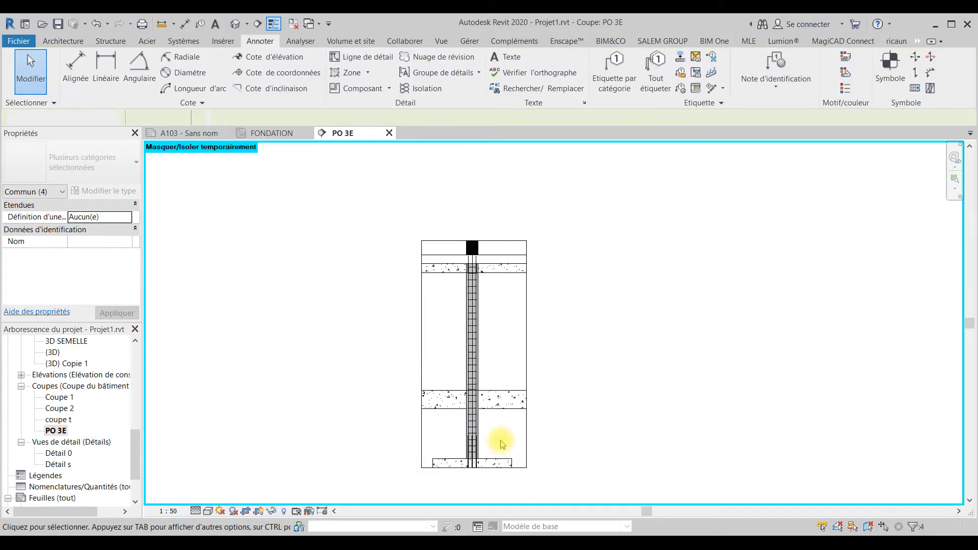
Temporarily hide the P 20*40 beam at RDC and one of the P 20*40 beams below ETAGE1.
scroll(491, 469, up, 2)
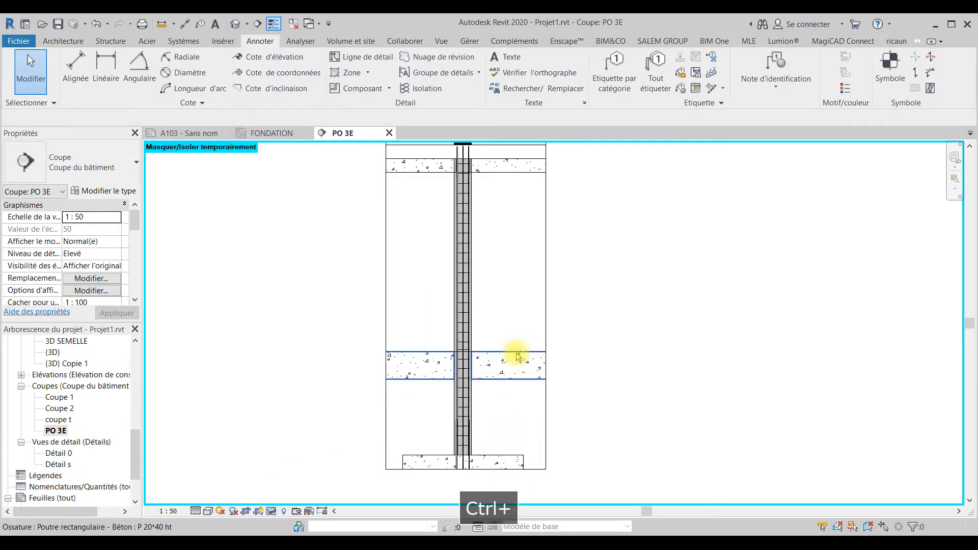
click(513, 278)
scroll(513, 277, up, 1)
middle_drag(513, 277, 507, 448)
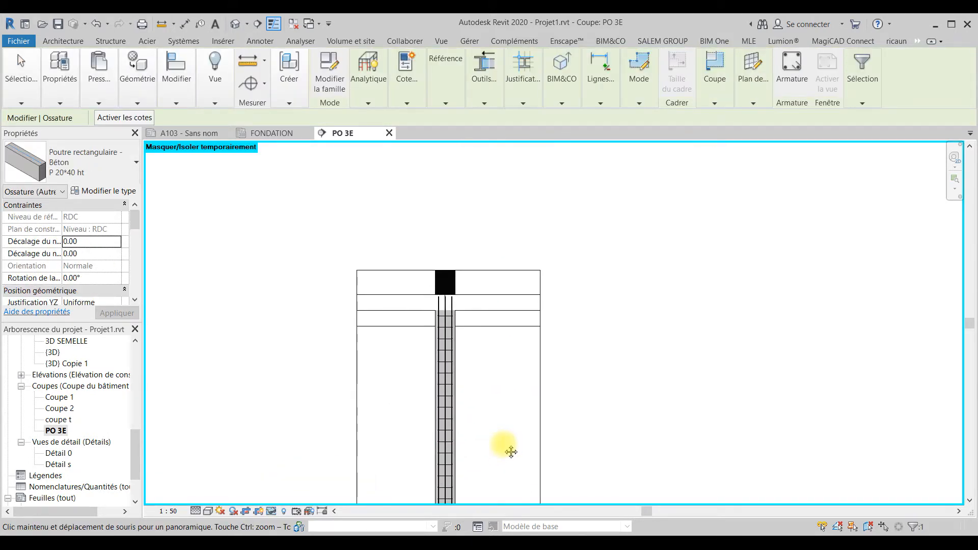
ctrl+click(505, 324)
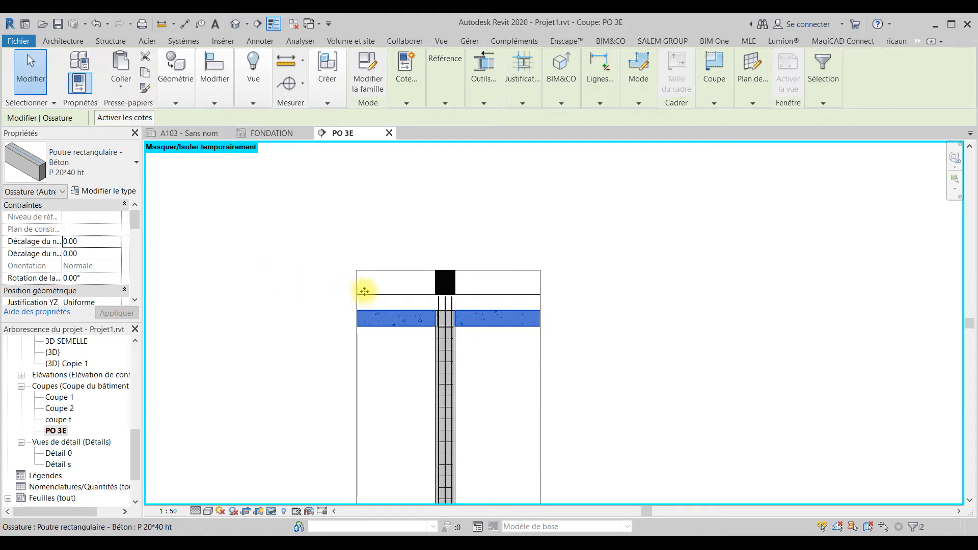
click(272, 512)
click(304, 479)
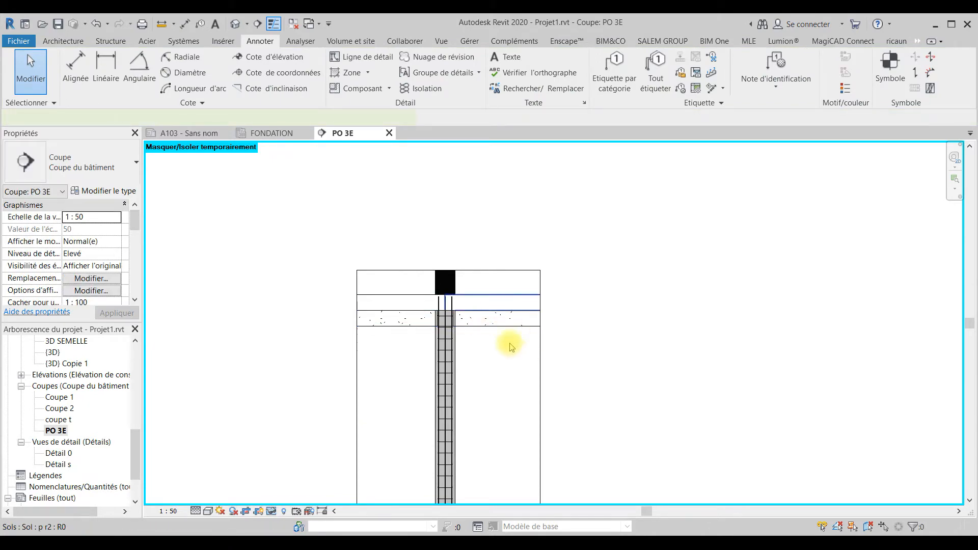
Temporarily hide the remaining beam at the column head and the ETAGE1 floor slabs on both sides of the column.
click(451, 304)
ctrl+click(405, 320)
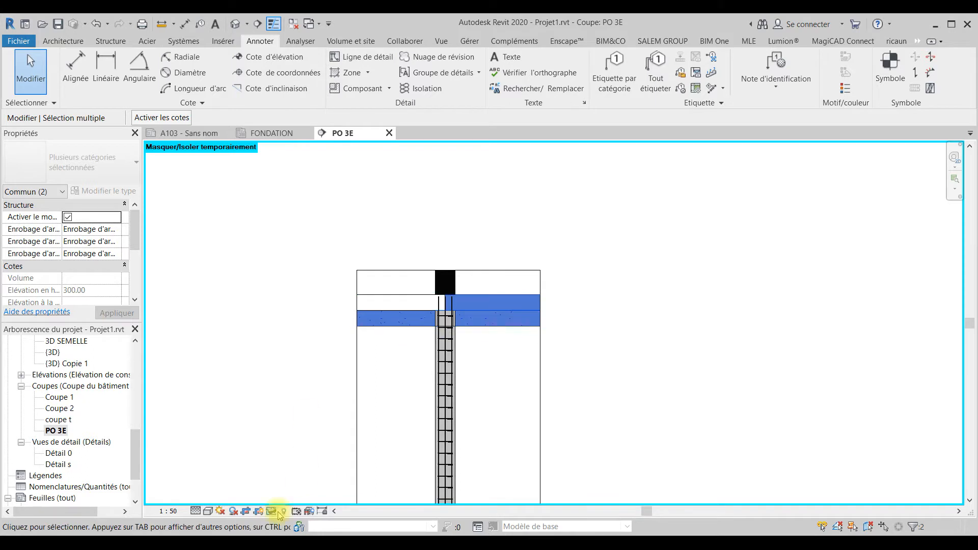
click(272, 512)
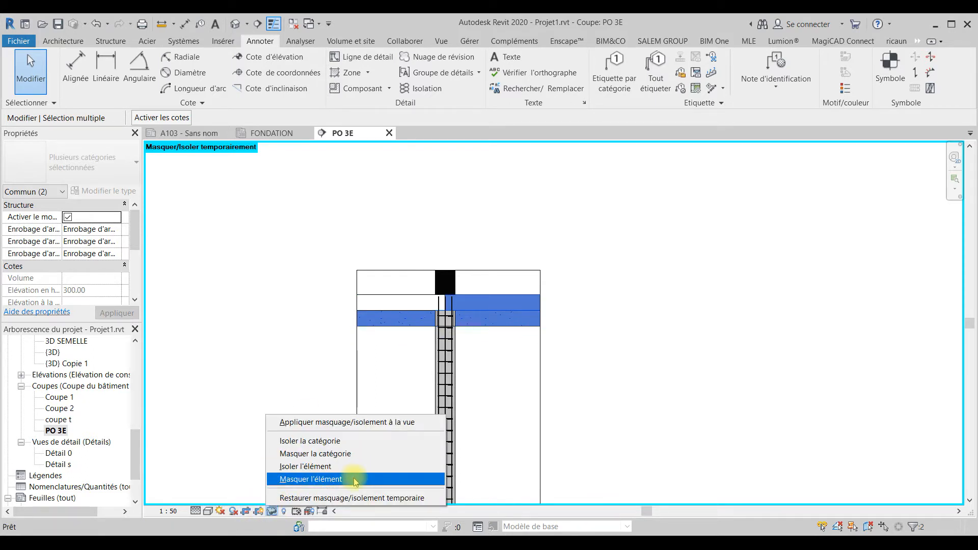
click(356, 479)
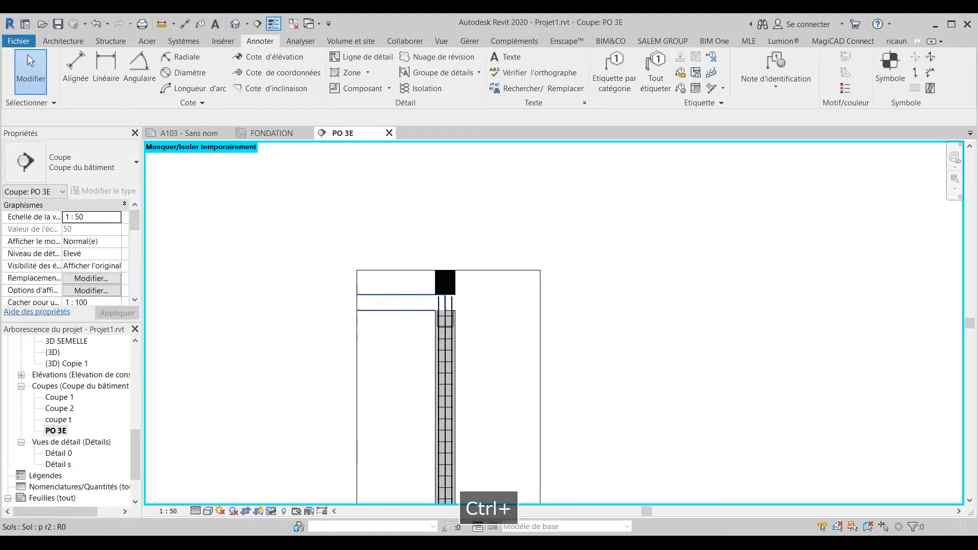
click(397, 303)
click(272, 512)
click(313, 478)
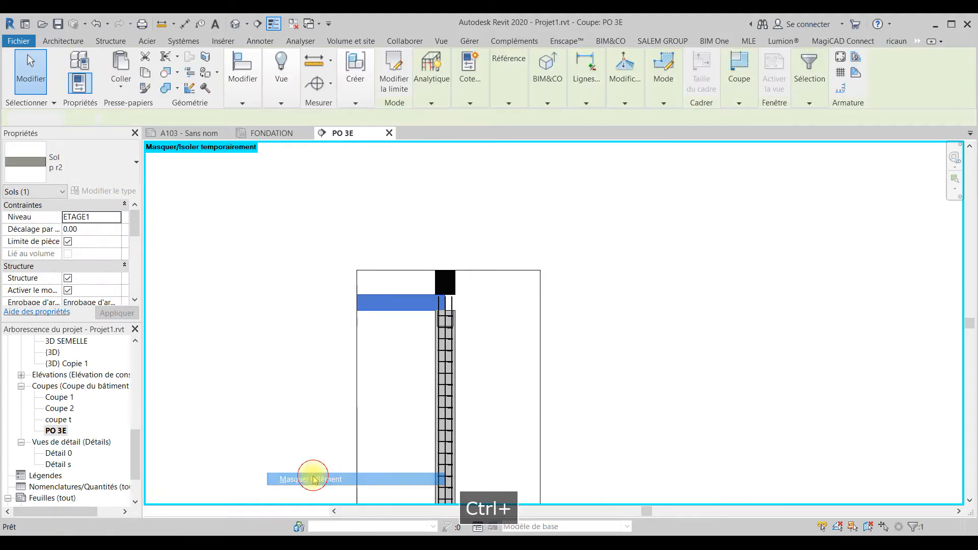
key(Escape)
Draw horizontal thin detail lines outward from both upper corners of the column, the left one about 76 cm long.
scroll(449, 306, up, 2)
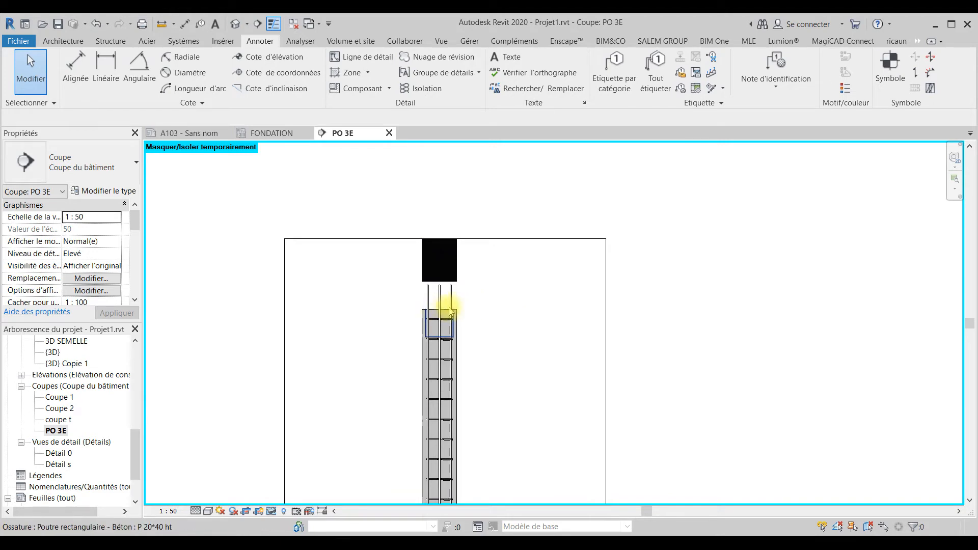
click(360, 59)
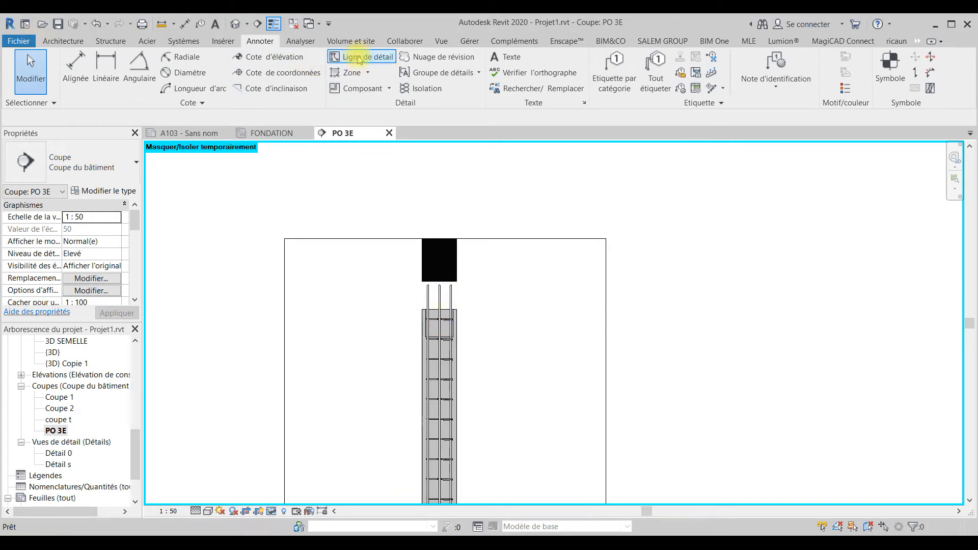
scroll(457, 308, up, 2)
click(465, 310)
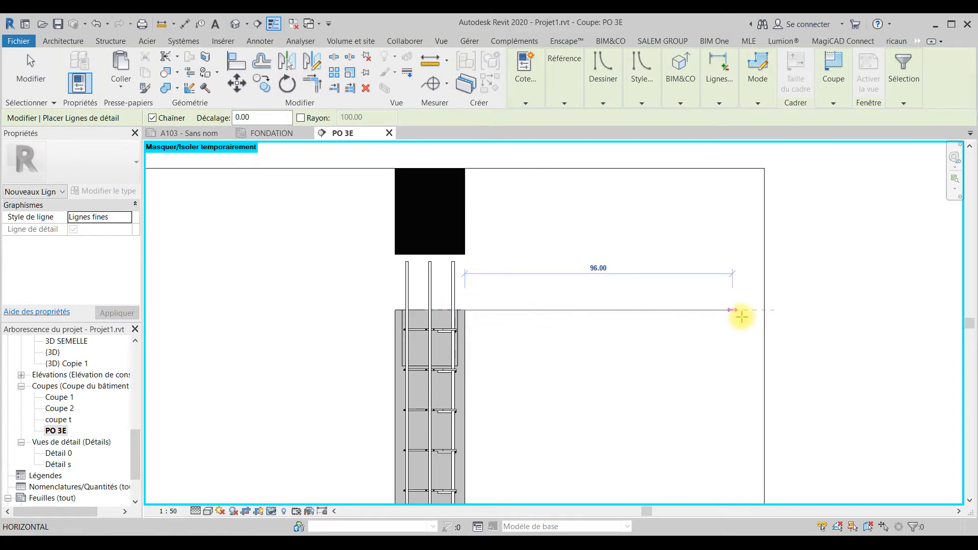
click(742, 315)
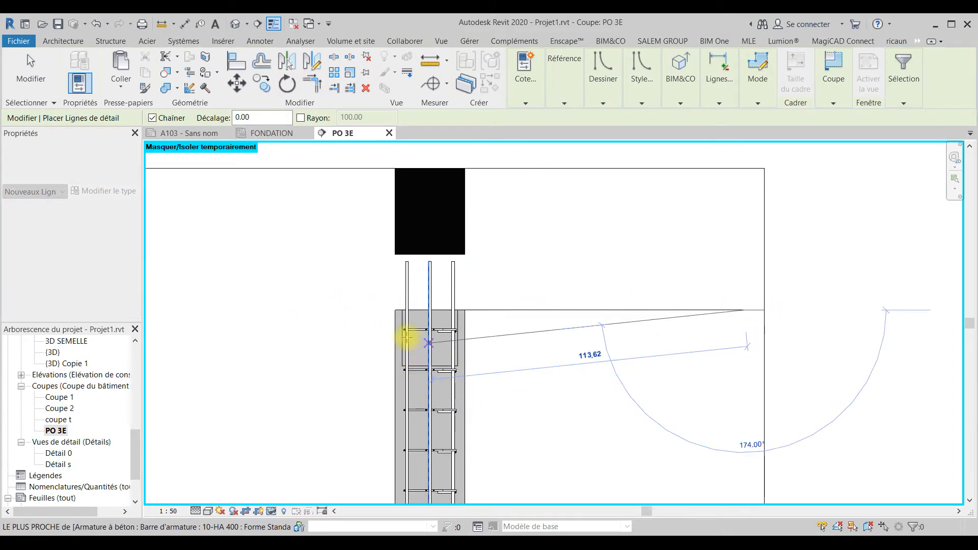
key(Escape)
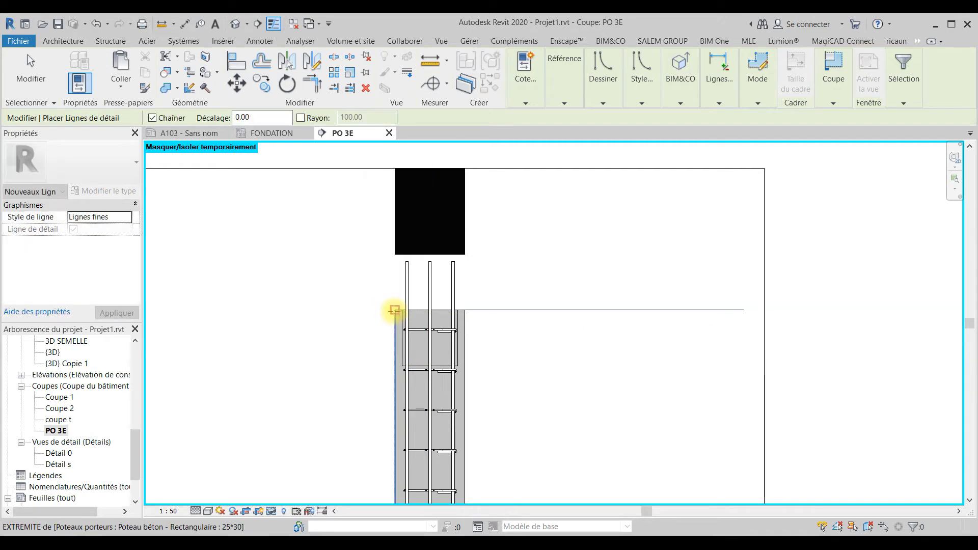
click(395, 310)
click(183, 310)
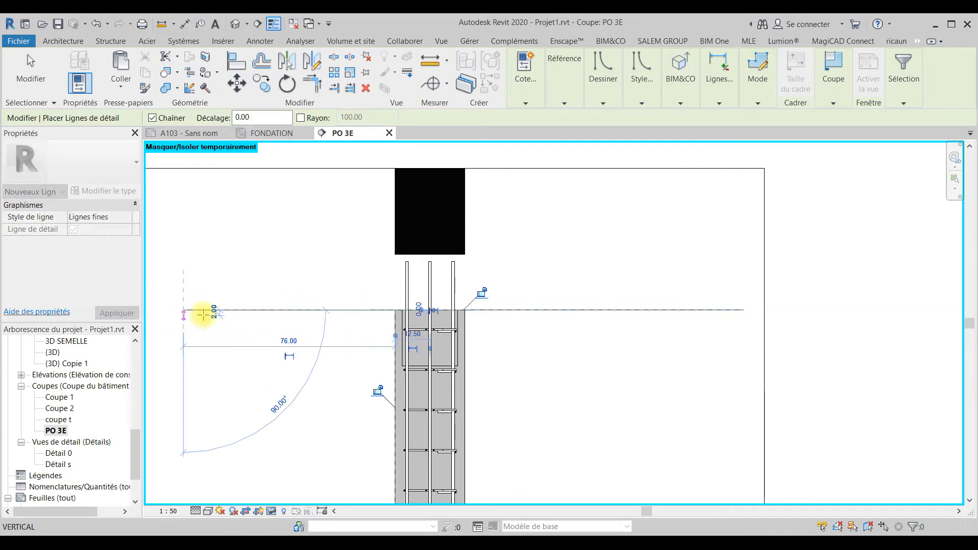
key(Escape)
key(Escape)
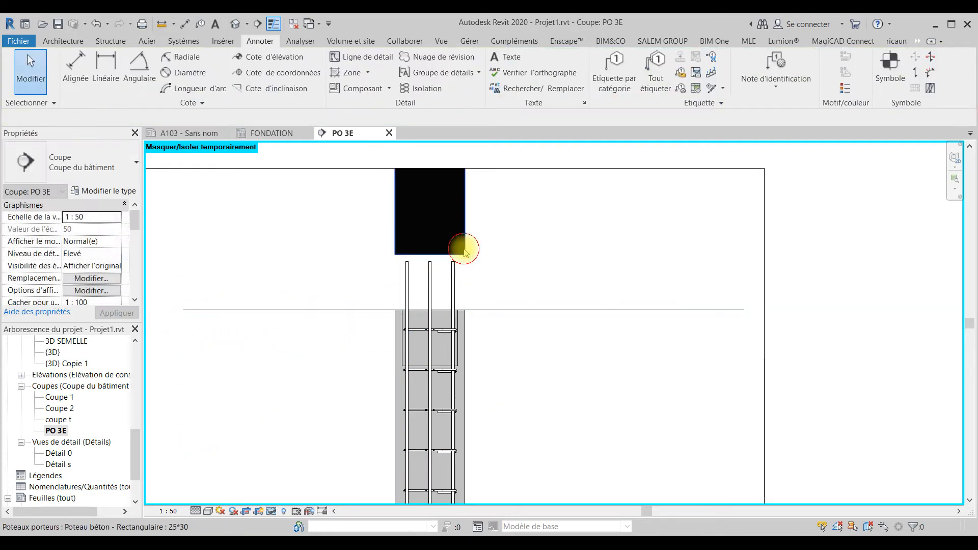
Temporarily hide the 25*30 concrete column that starts at ETAGE1, above the projecting bars.
click(271, 511)
click(321, 477)
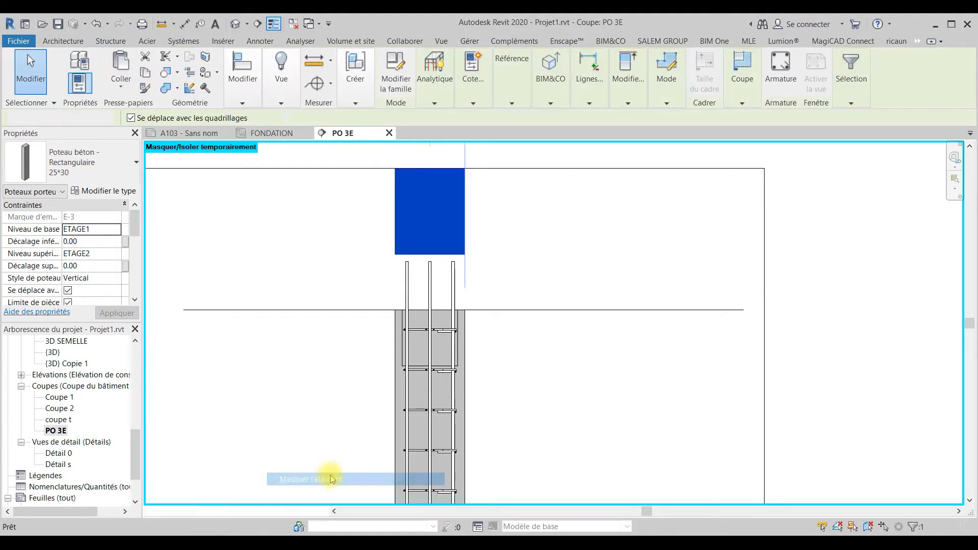
scroll(872, 479, up, 2)
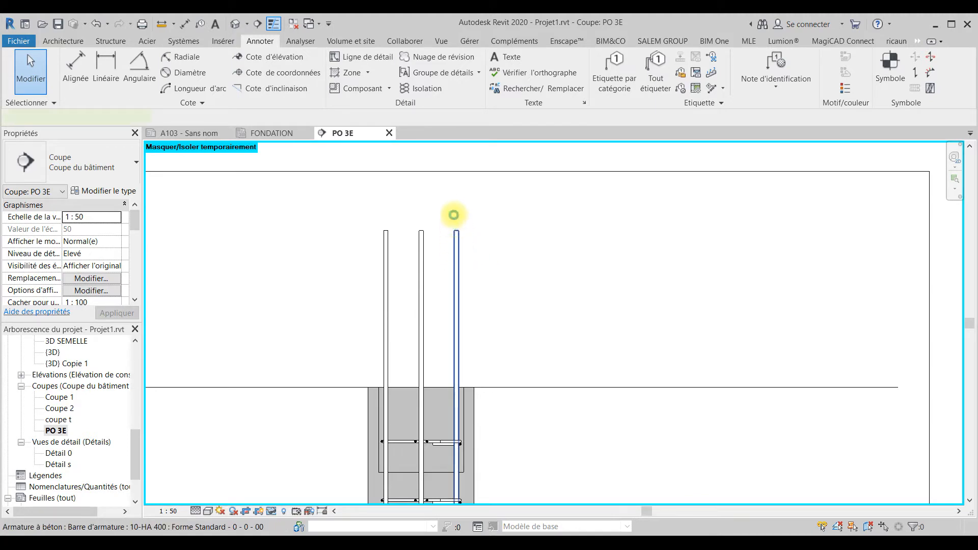
click(454, 214)
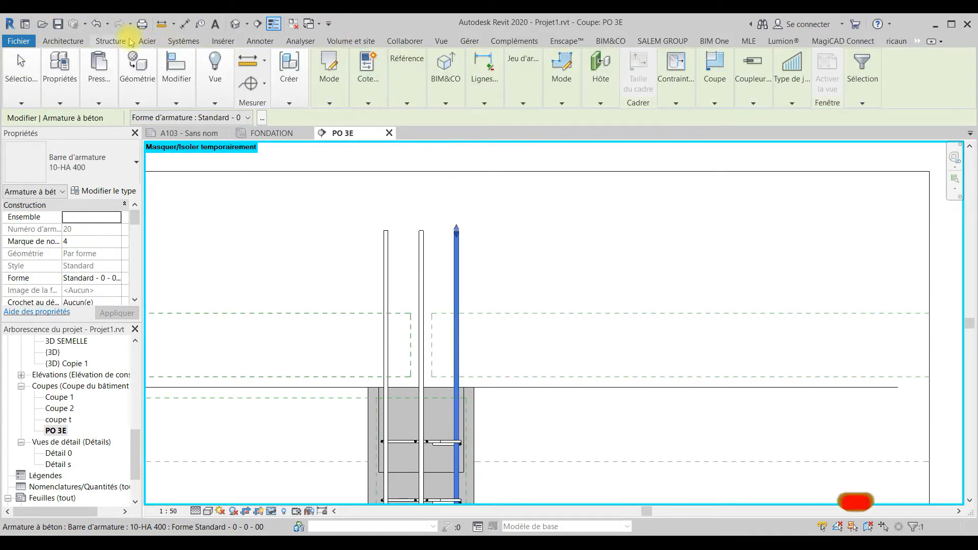
click(260, 41)
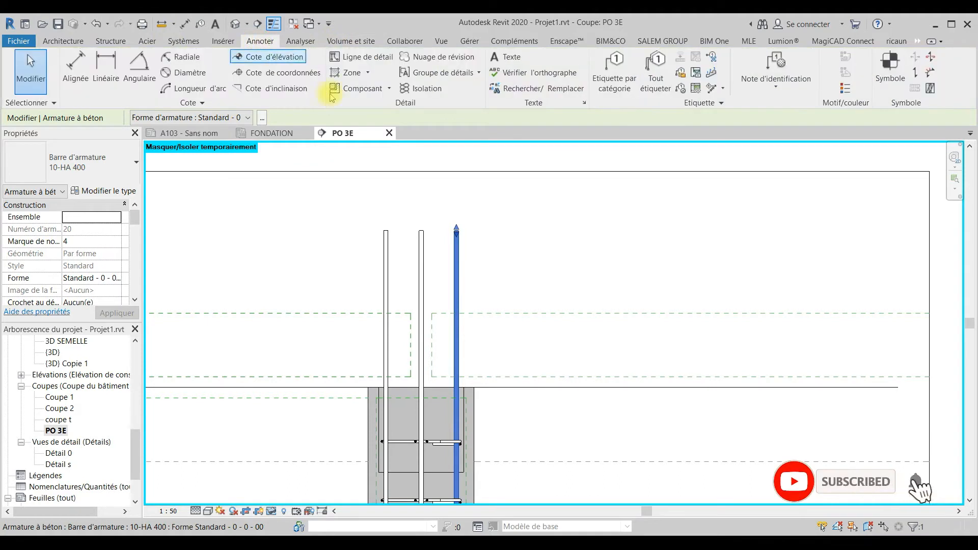
click(74, 76)
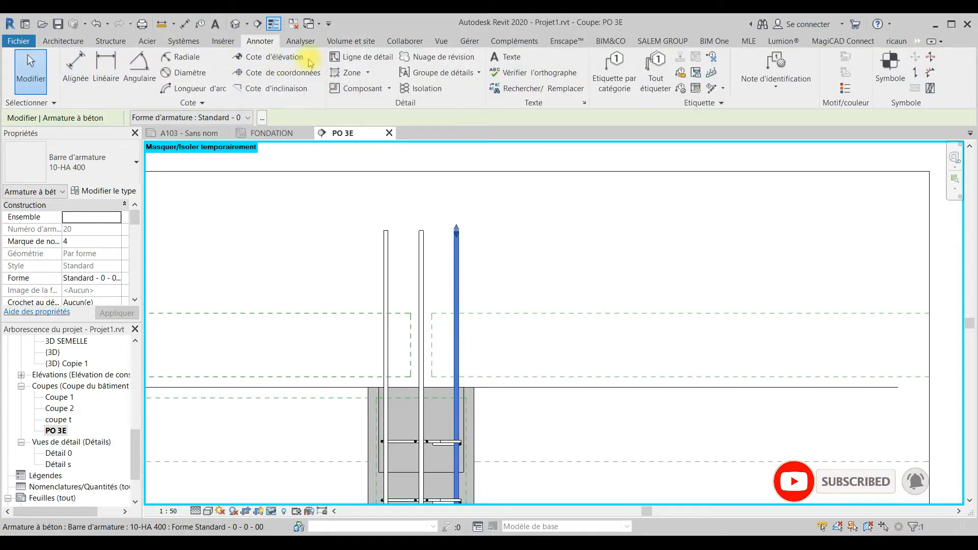
key(d)
key(l)
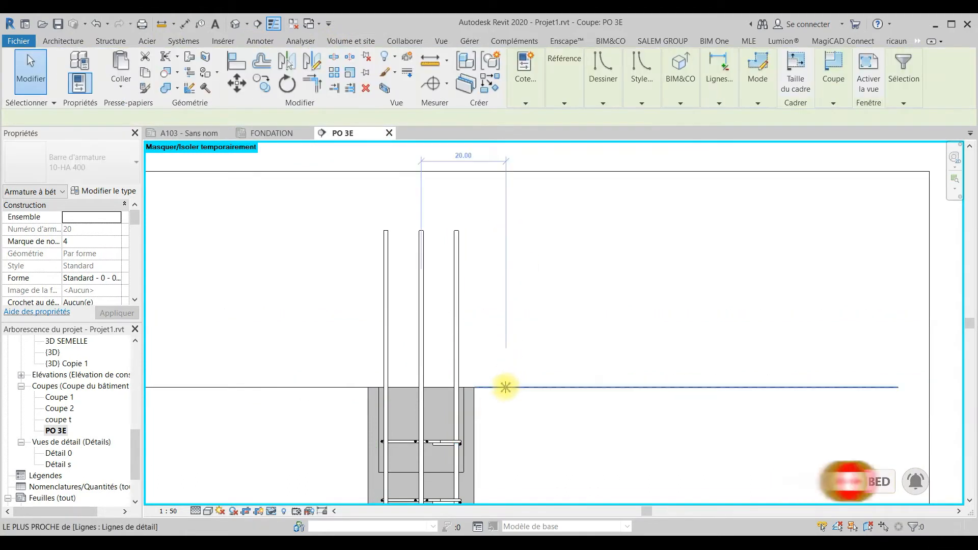
click(506, 387)
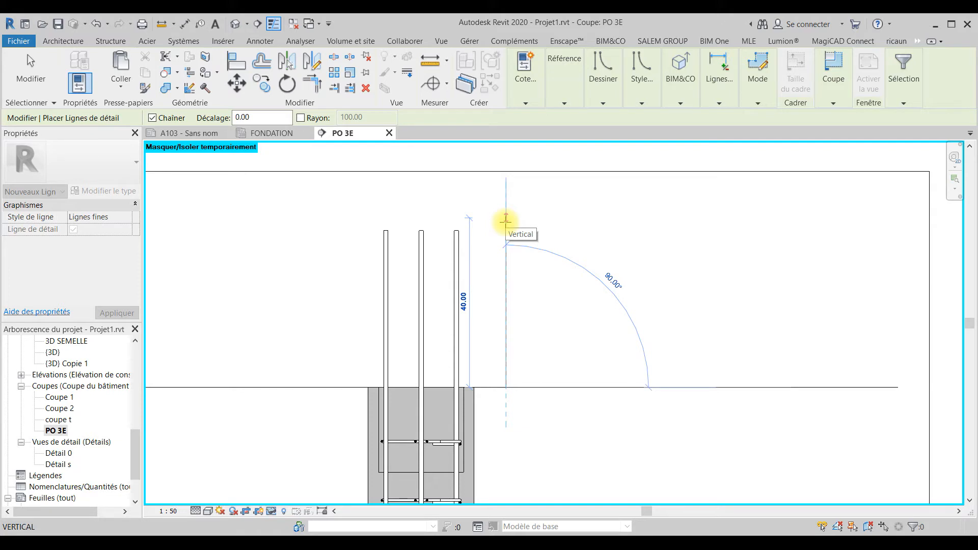
key(Escape)
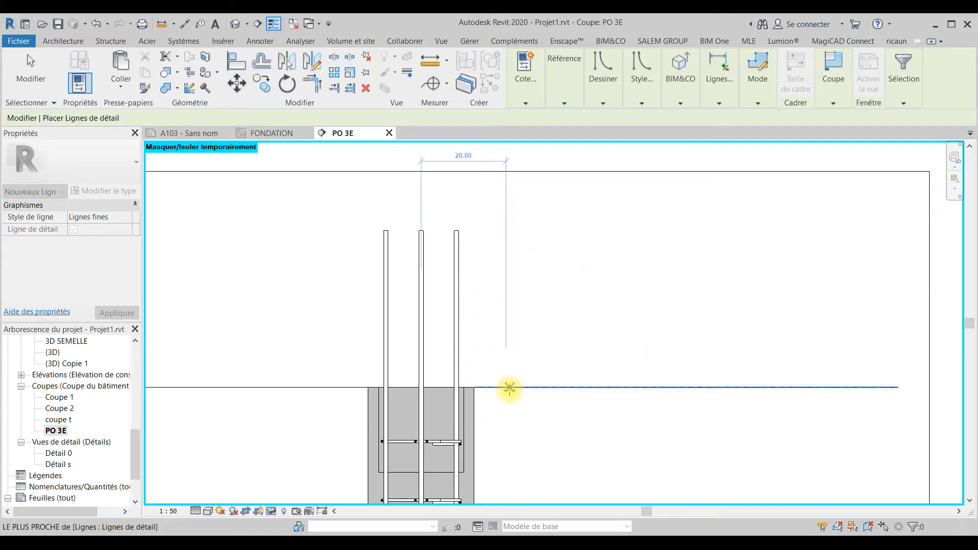
key(Escape)
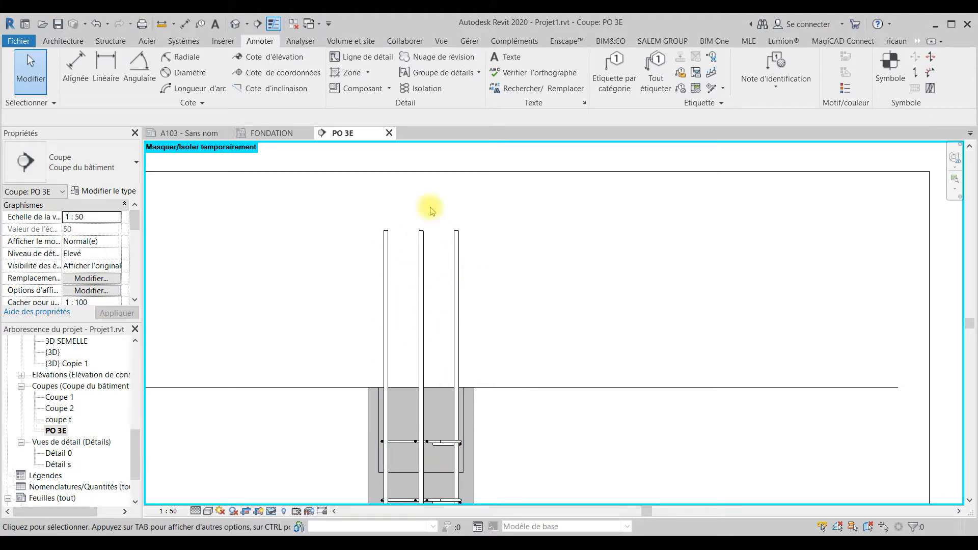
scroll(443, 262, down, 2)
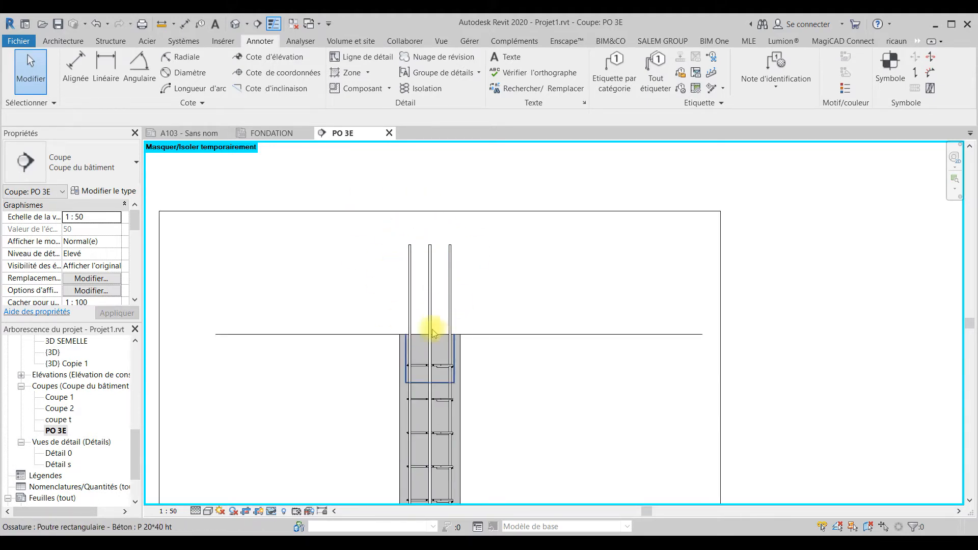
scroll(426, 245, up, 3)
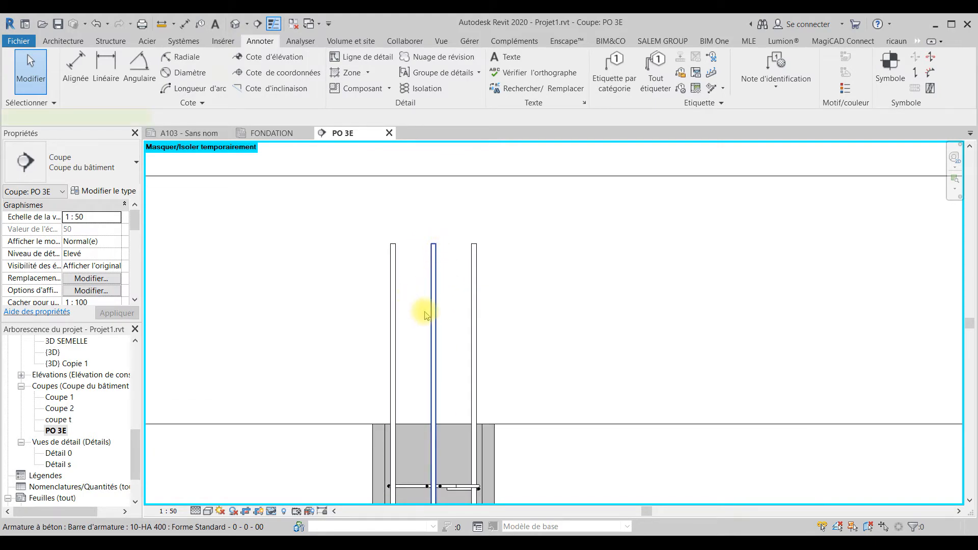
click(424, 309)
right_click(432, 252)
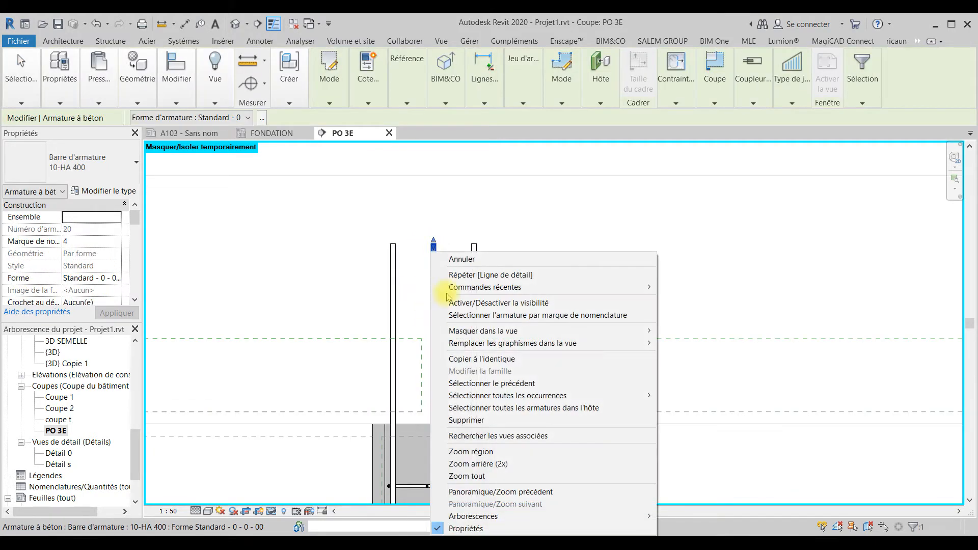
click(501, 218)
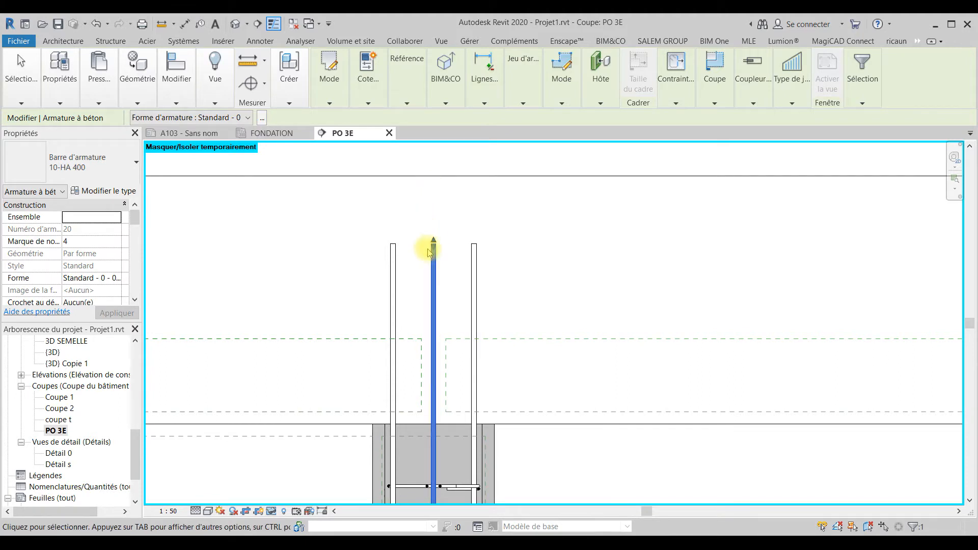
click(541, 268)
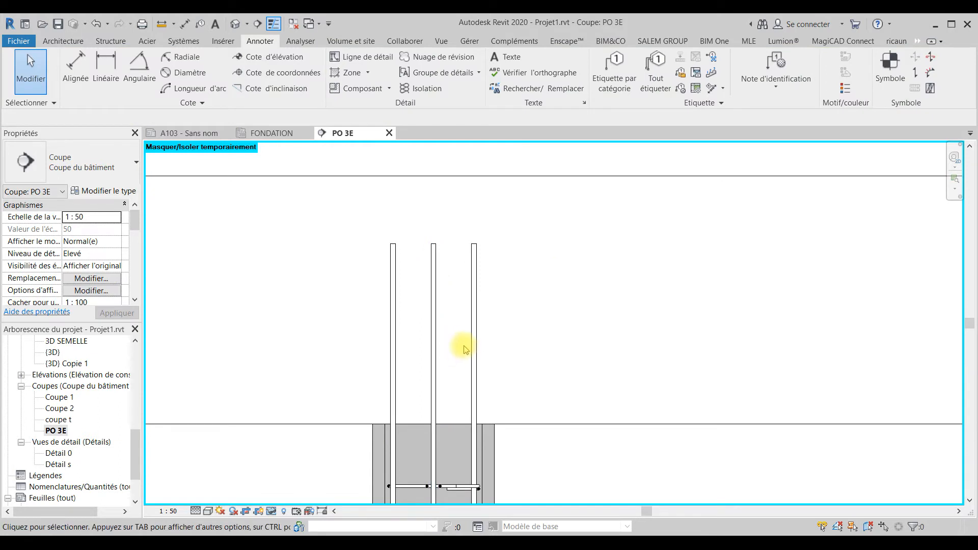
Examine the whole column in the section, from the projecting bars at its head down to the footing.
scroll(455, 262, down, 3)
middle_drag(530, 428, 548, 148)
scroll(515, 302, down, 2)
middle_drag(537, 352, 479, 266)
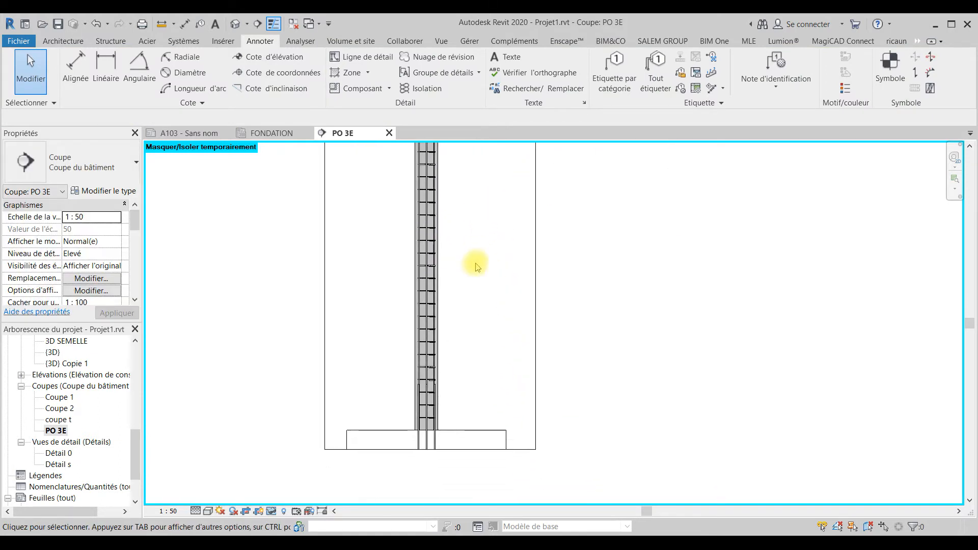
scroll(437, 461, up, 3)
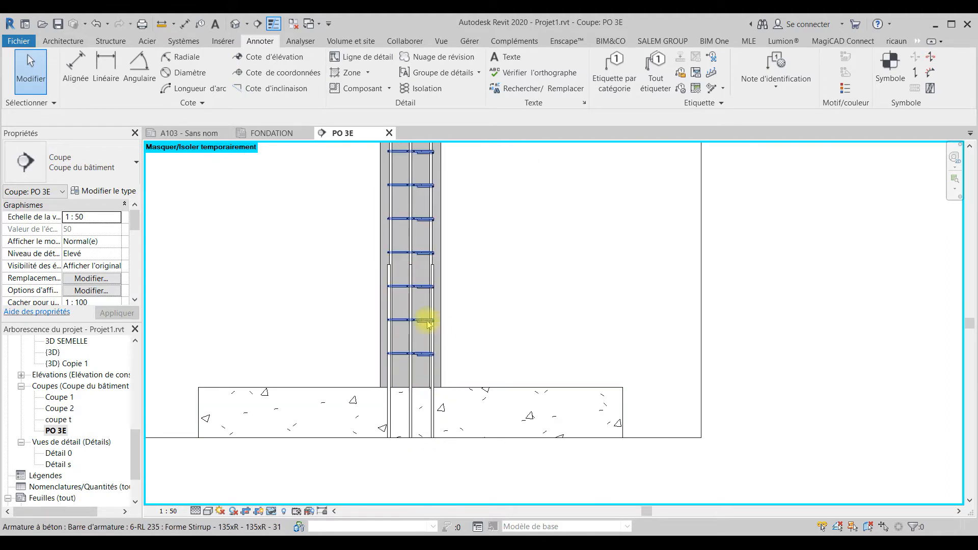
scroll(415, 344, down, 3)
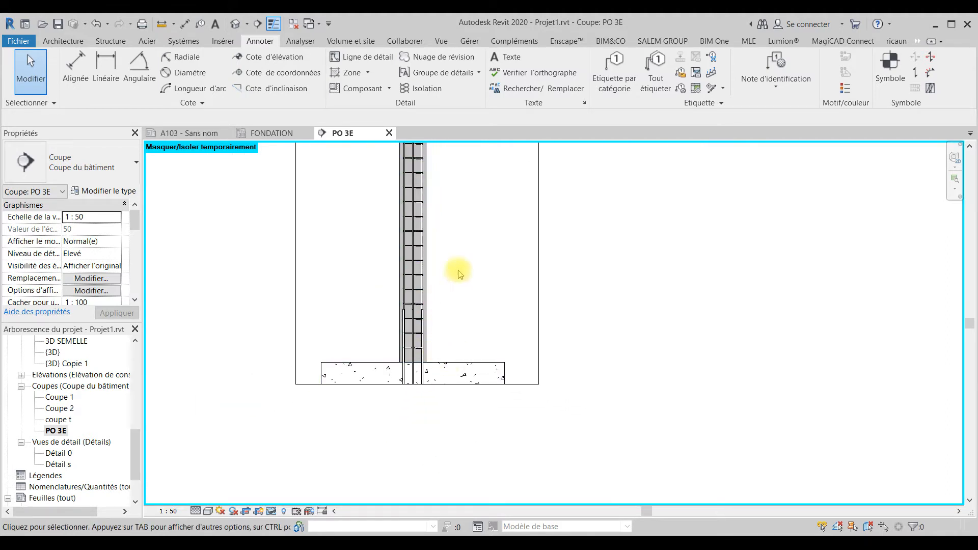
middle_drag(448, 290, 468, 404)
scroll(441, 323, down, 3)
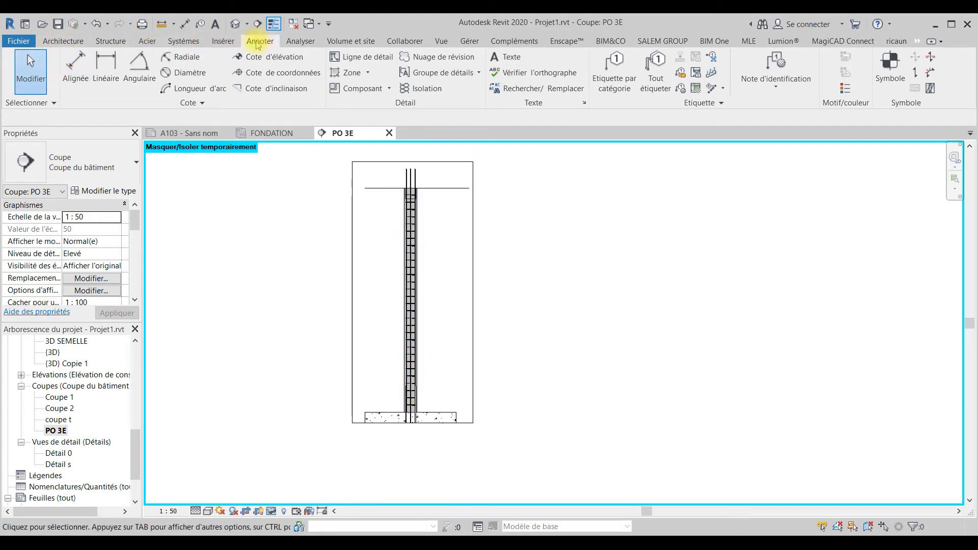
Add an aligned vertical dimension from the lowest stirrup to the top face of the footing, placed just right of the column.
click(75, 64)
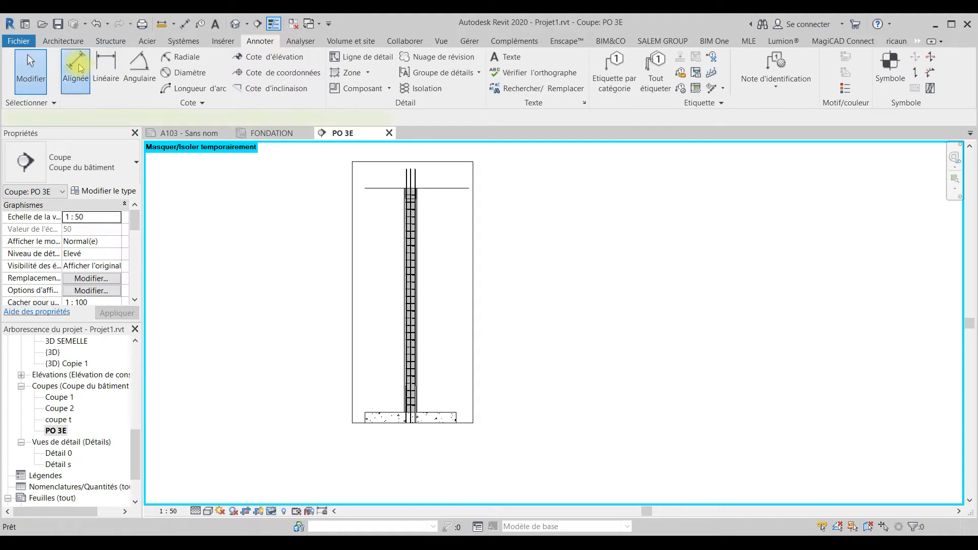
scroll(411, 408, up, 3)
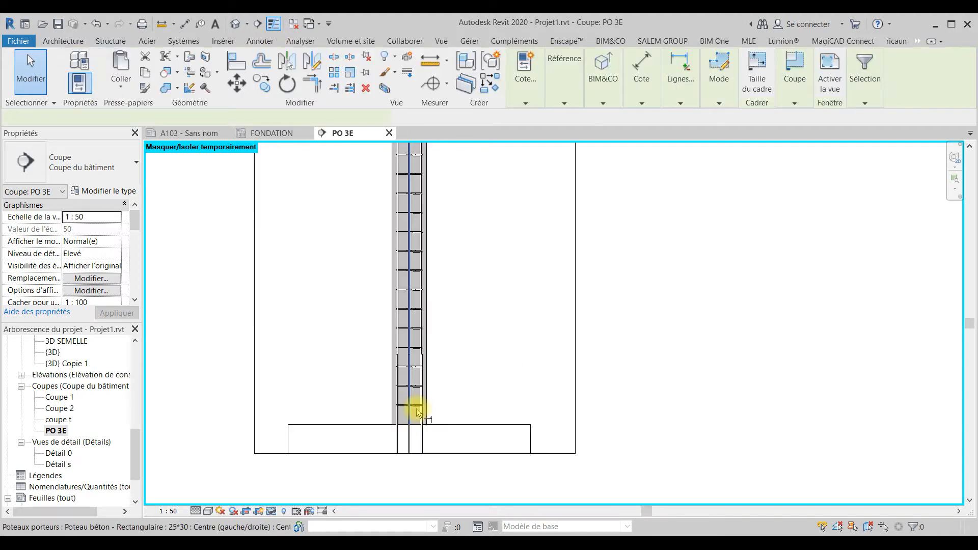
scroll(437, 421, up, 5)
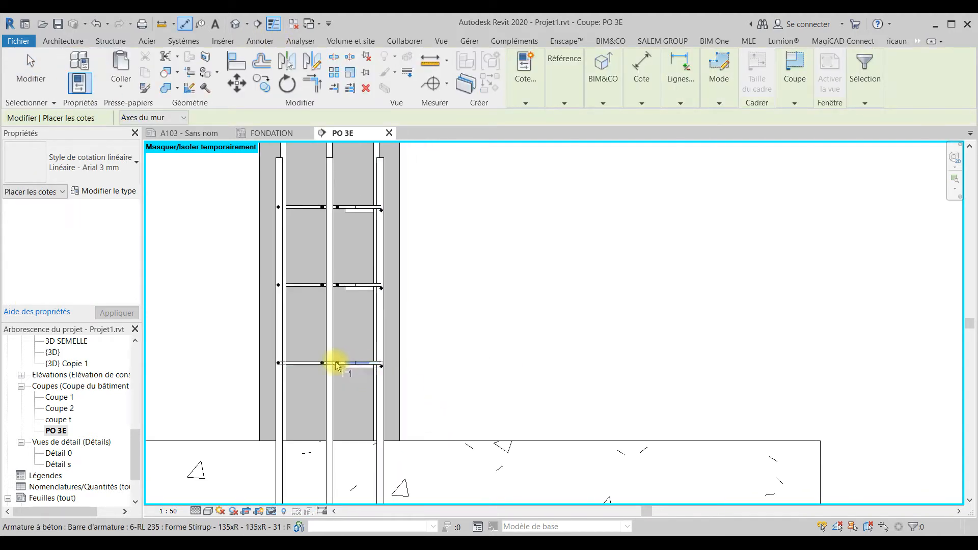
scroll(363, 366, up, 3)
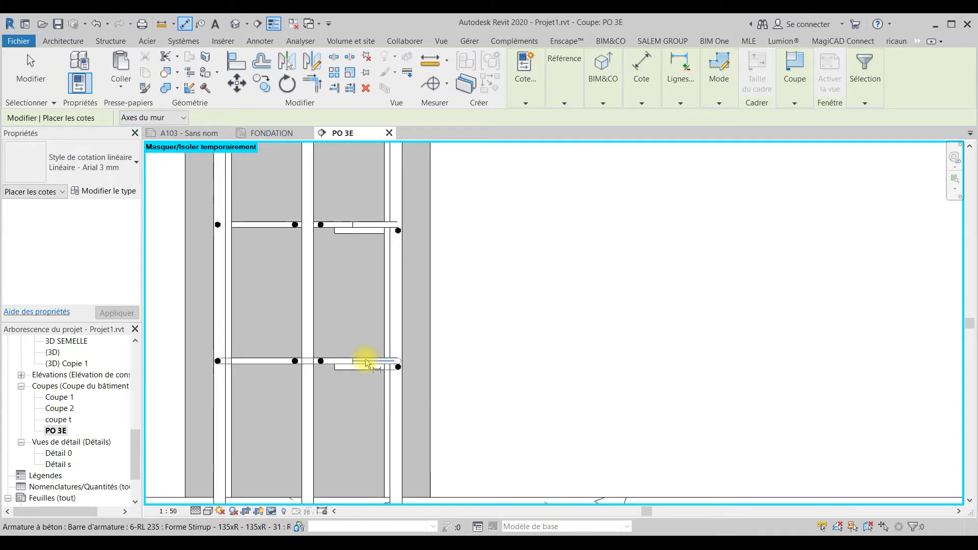
click(366, 362)
middle_drag(478, 416, 419, 224)
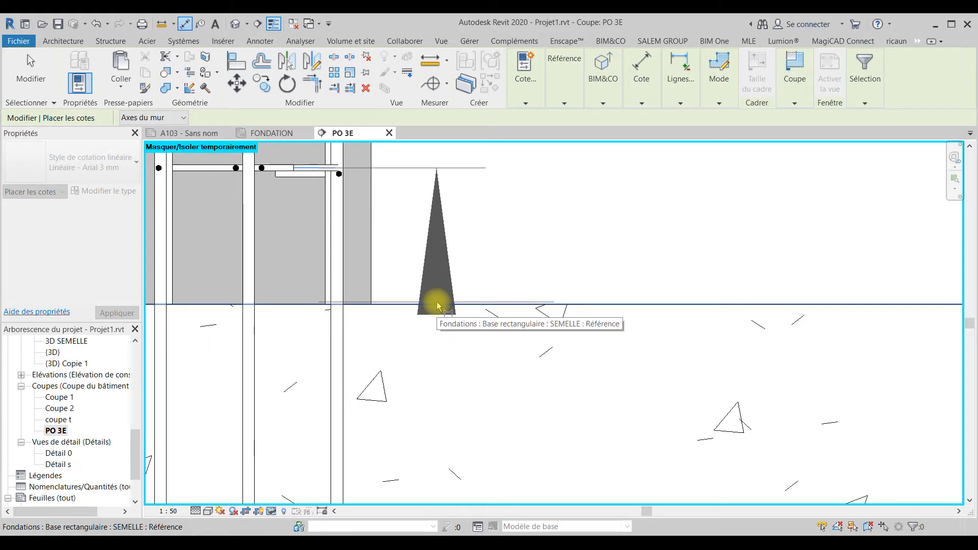
scroll(436, 304, down, 4)
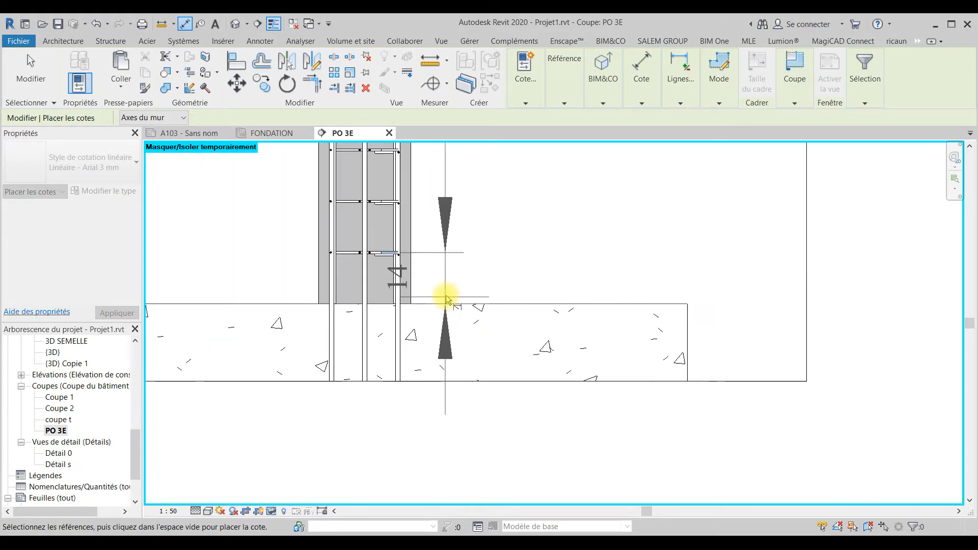
click(472, 290)
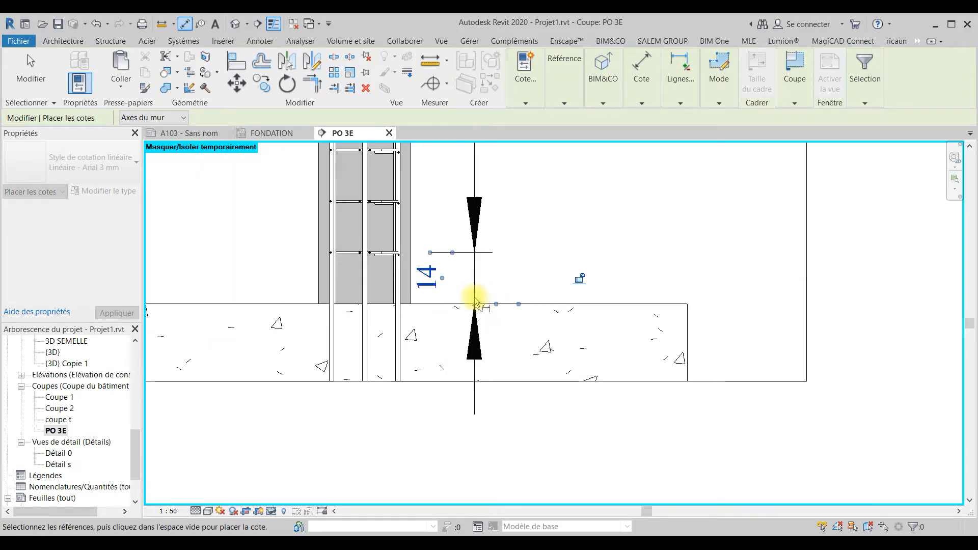
Add an aligned dimension between the detail line at the column head and the topmost stirrup, in line with the lower dimension.
scroll(473, 362, down, 3)
scroll(473, 362, down, 4)
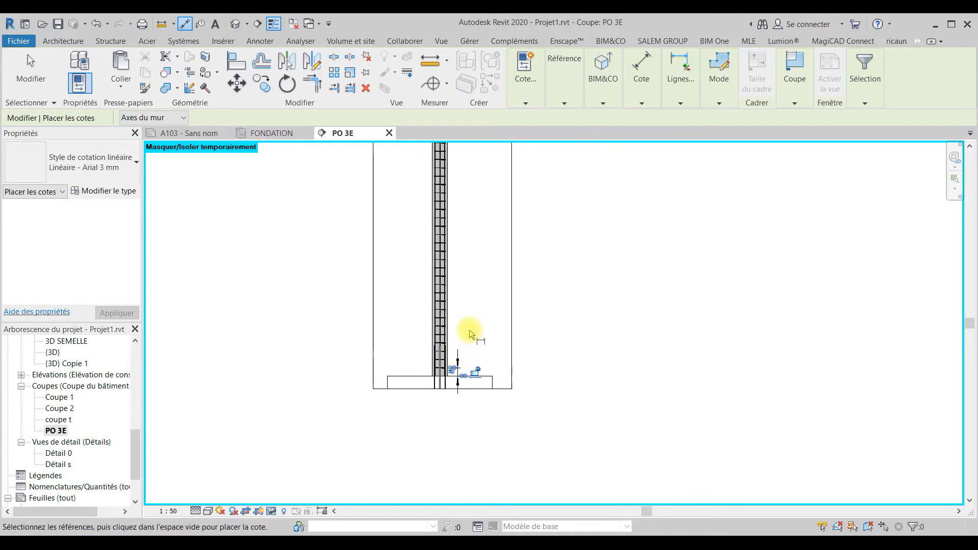
scroll(459, 248, up, 8)
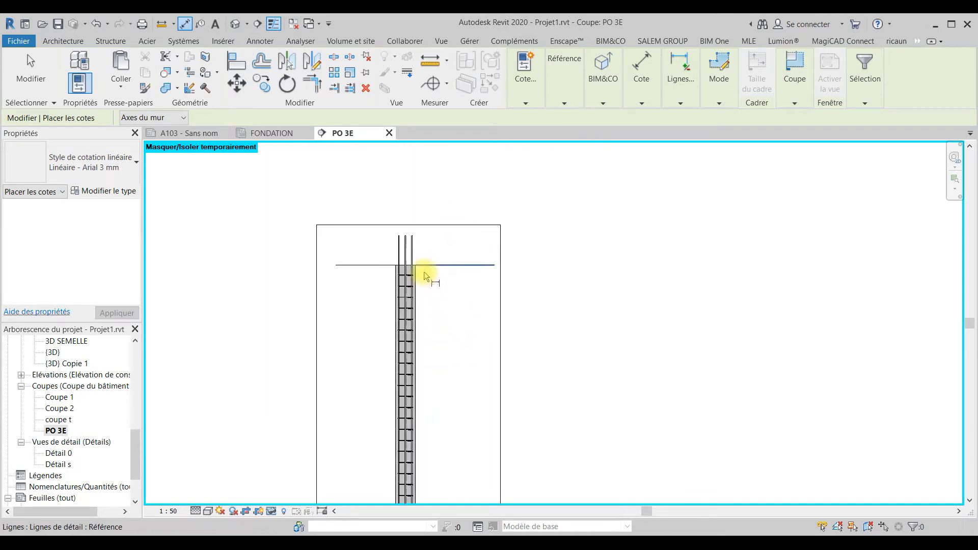
scroll(400, 261, up, 3)
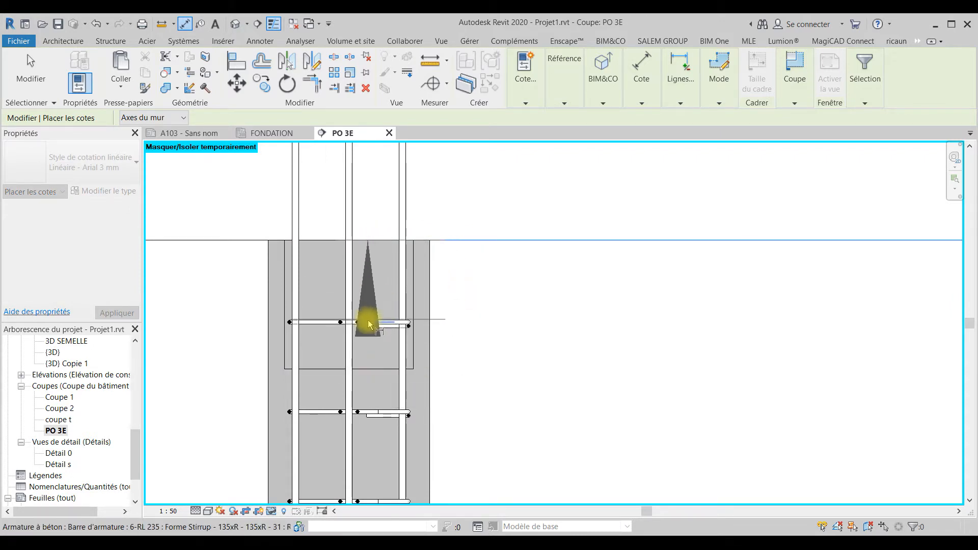
scroll(376, 324, up, 2)
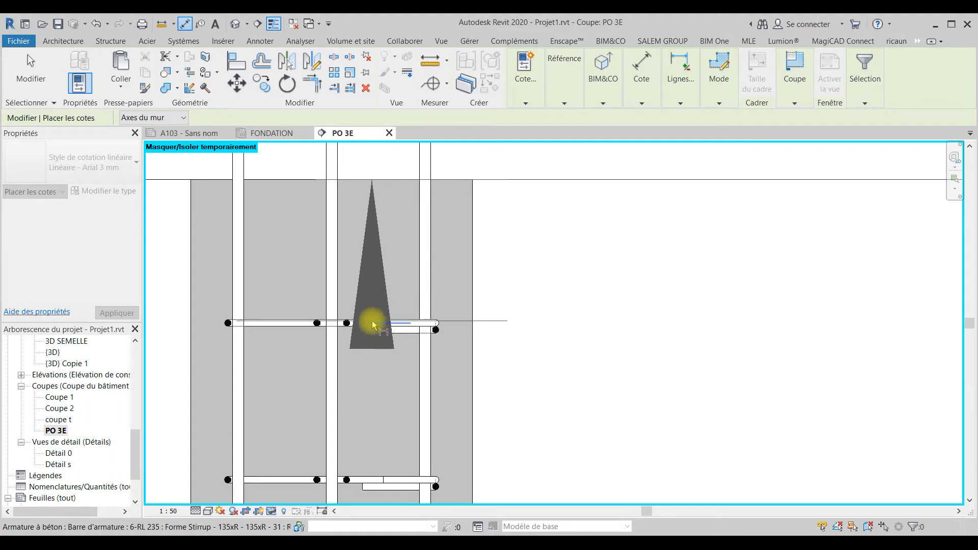
scroll(383, 321, down, 4)
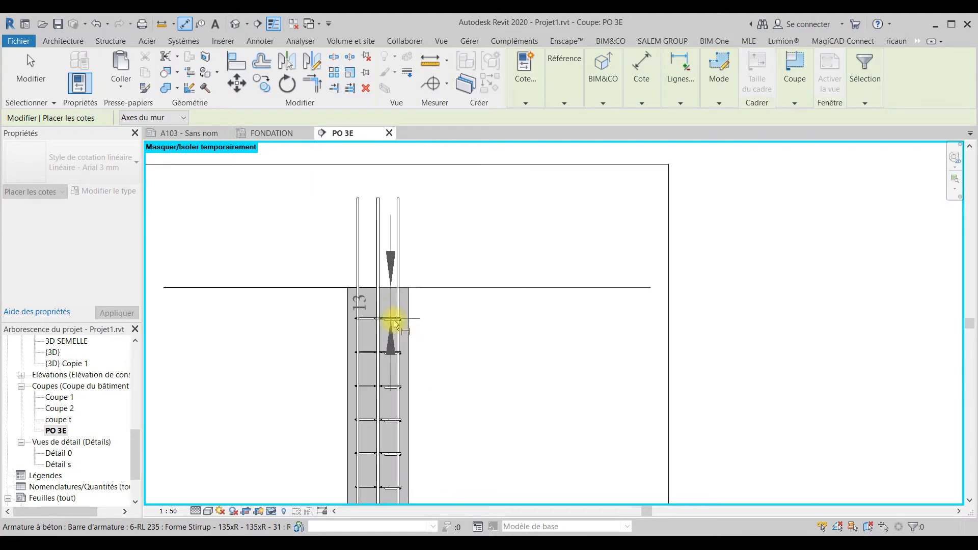
middle_drag(450, 351, 476, 212)
scroll(453, 267, down, 2)
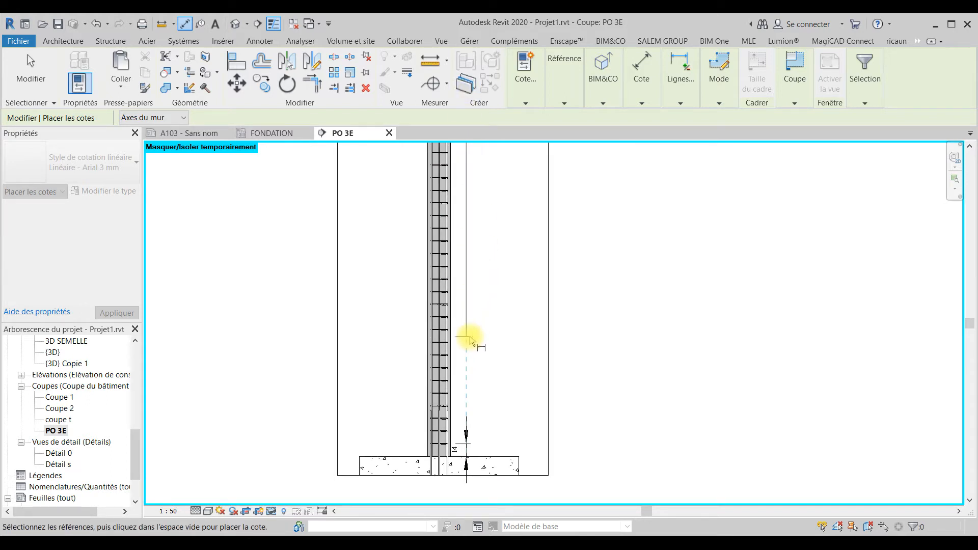
click(470, 336)
Create an aligned multi-rebar annotation for the column stirrups, with its dimension line in line with the two existing dimensions.
scroll(467, 311, down, 2)
middle_drag(463, 289, 470, 333)
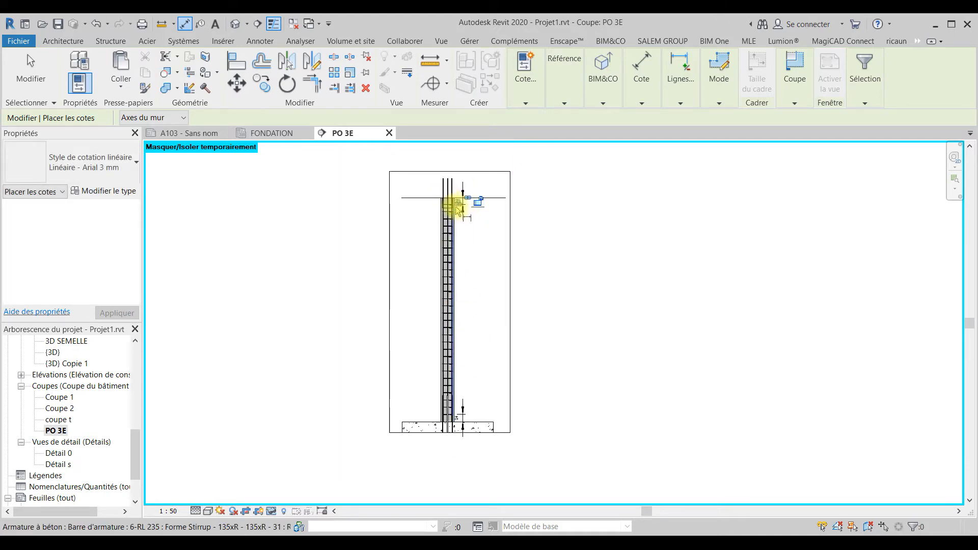
scroll(451, 204, up, 5)
middle_drag(555, 290, 497, 258)
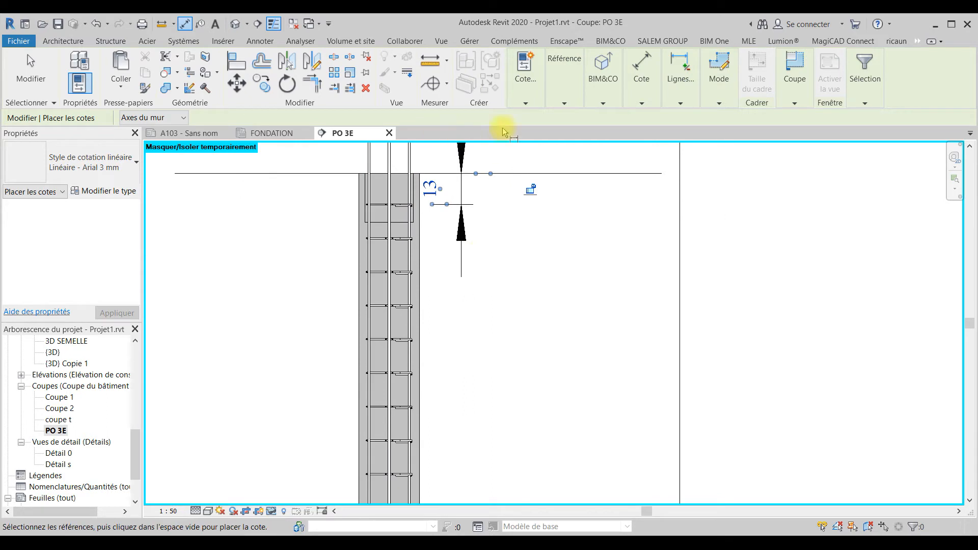
click(258, 41)
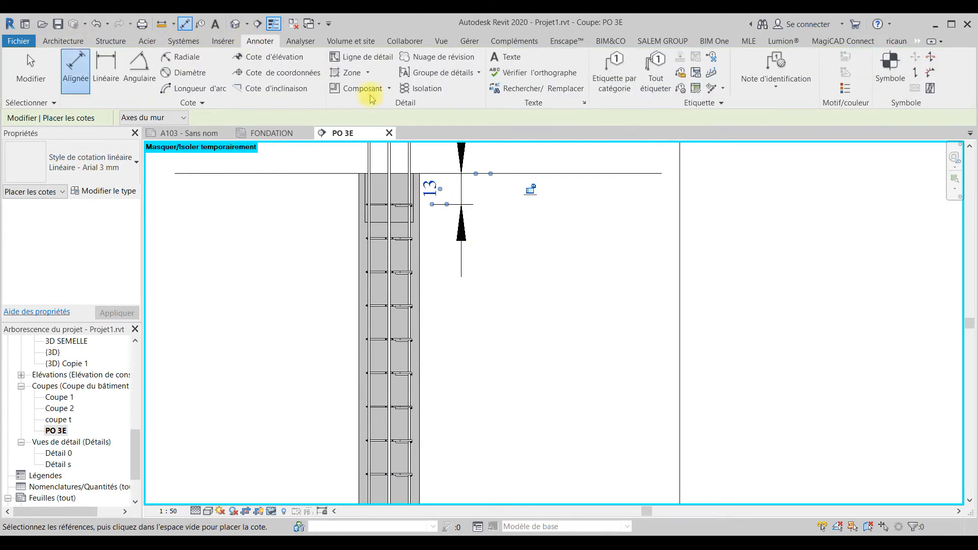
click(724, 91)
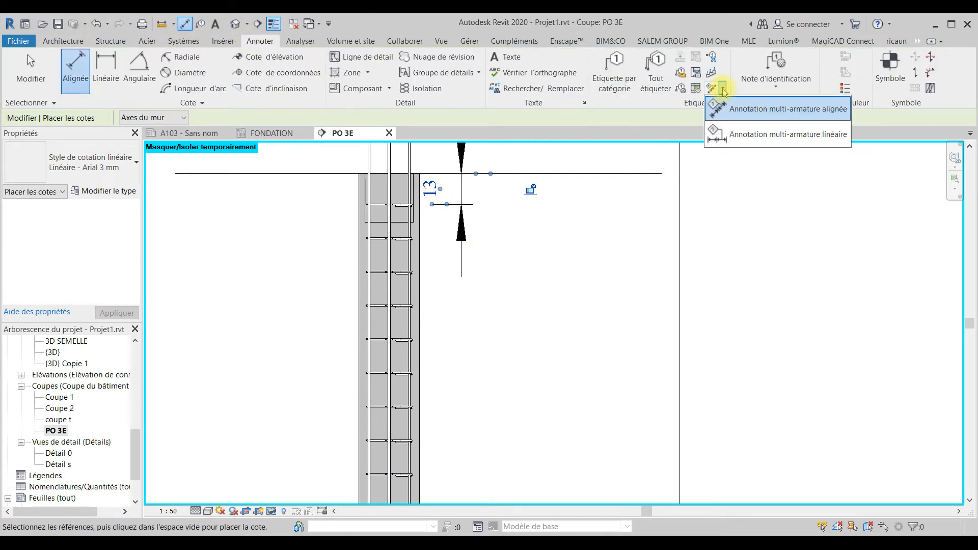
click(824, 111)
scroll(553, 247, down, 2)
scroll(466, 283, up, 2)
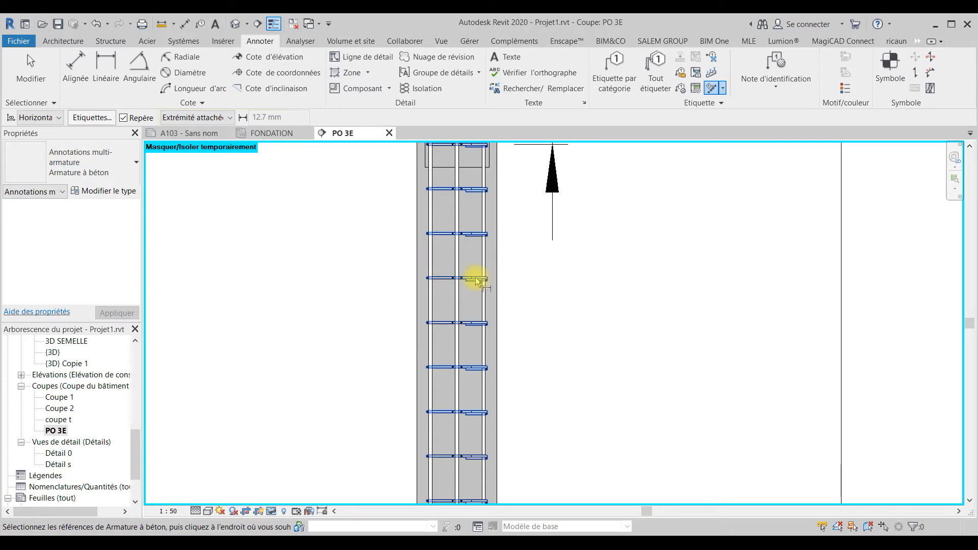
click(475, 279)
scroll(476, 255, down, 3)
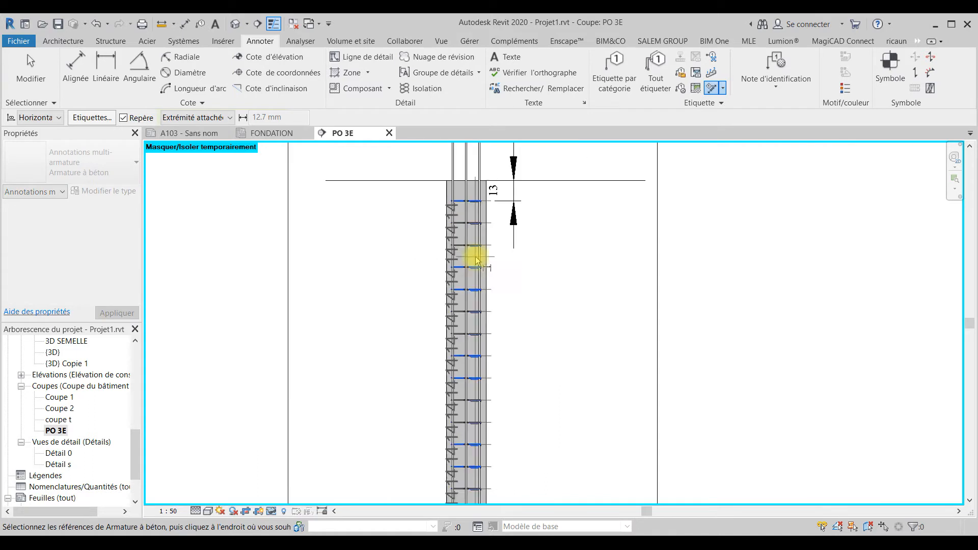
middle_drag(520, 259, 502, 184)
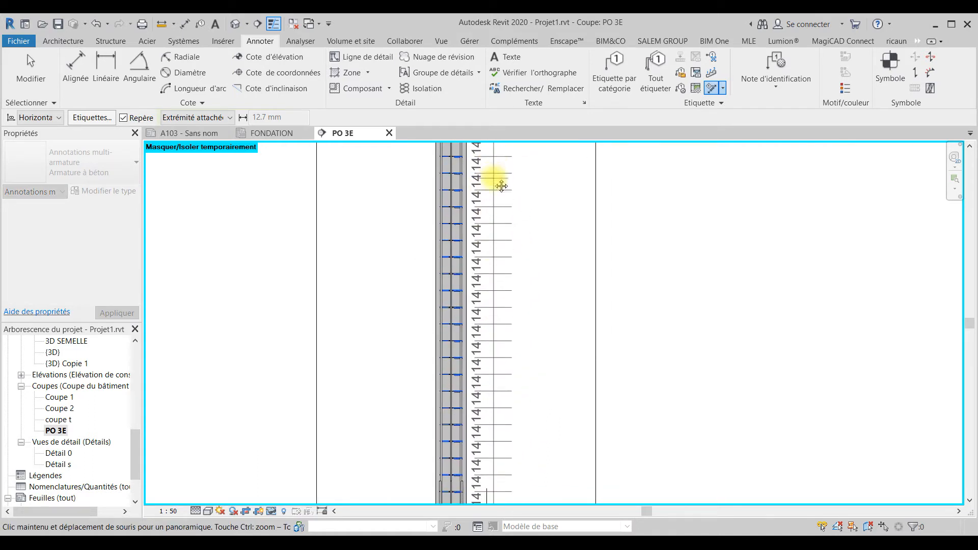
click(490, 288)
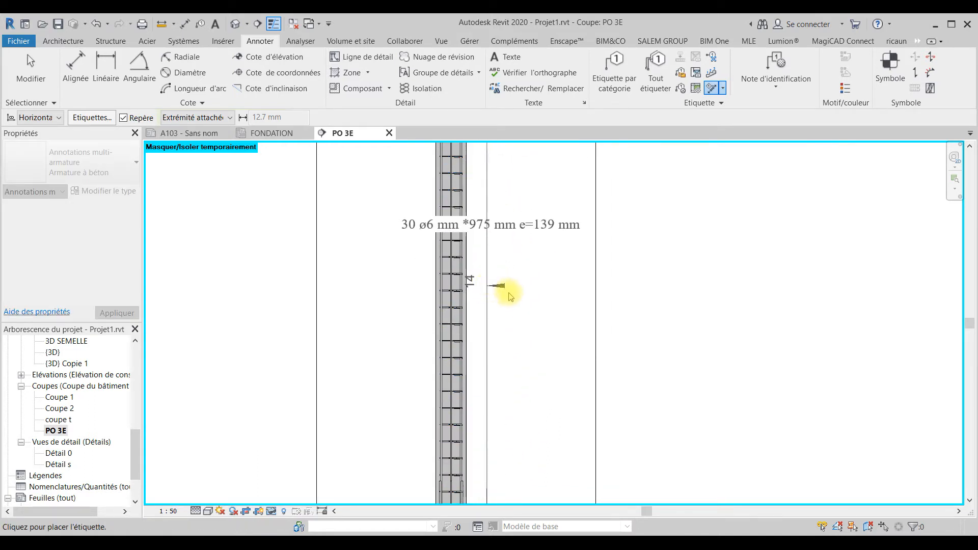
Place the stirrup annotation's label to the right of the column at mid-height, below the elbow of its horizontal leader.
scroll(515, 269, down, 2)
middle_drag(516, 284, 504, 306)
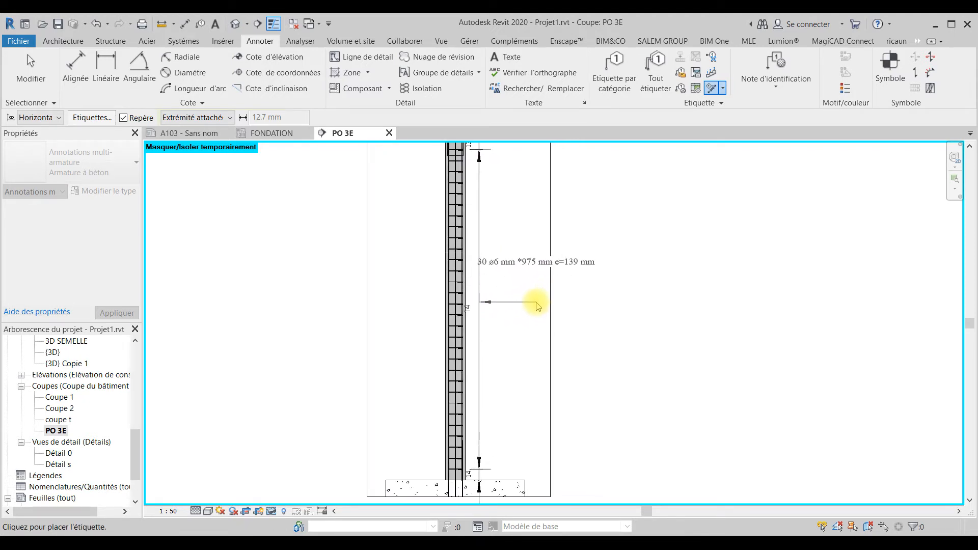
scroll(580, 306, down, 1)
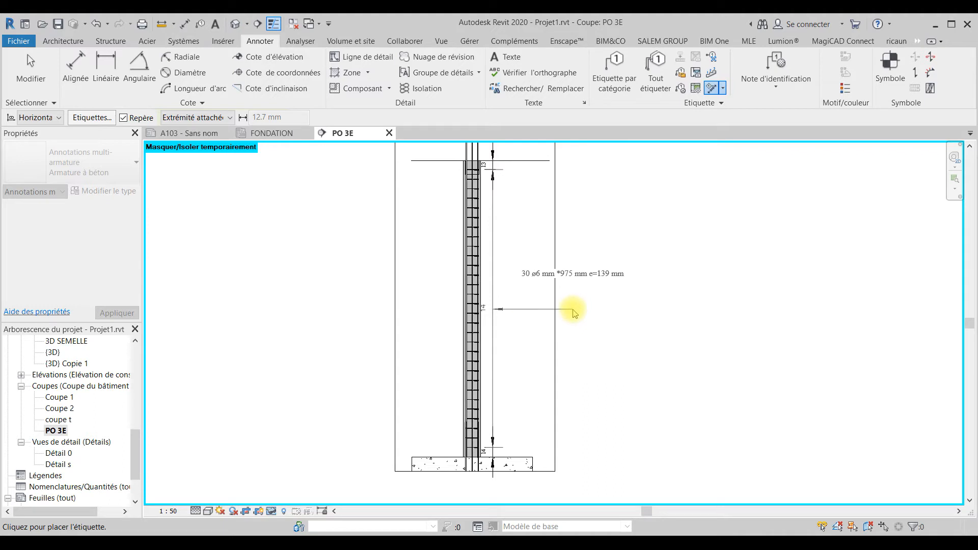
click(573, 310)
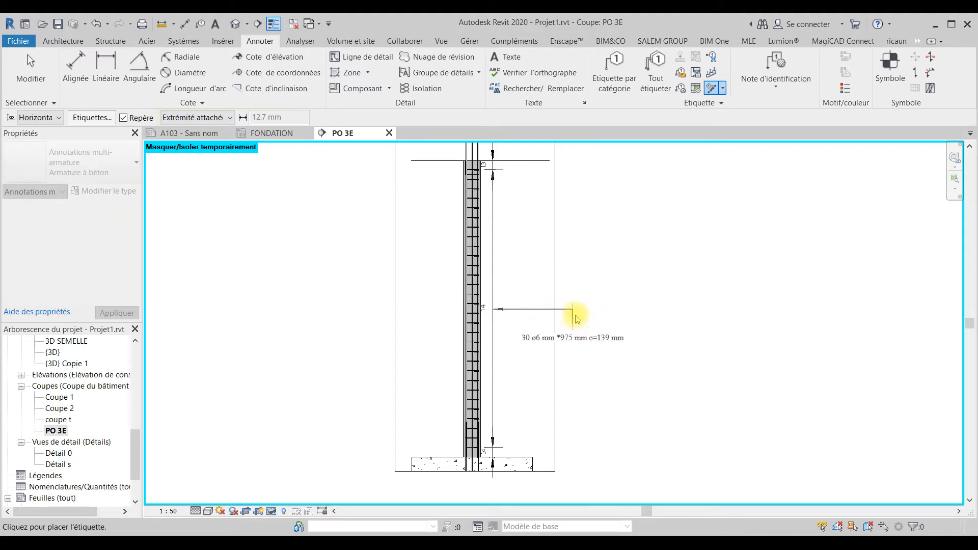
click(578, 324)
scroll(612, 307, down, 1)
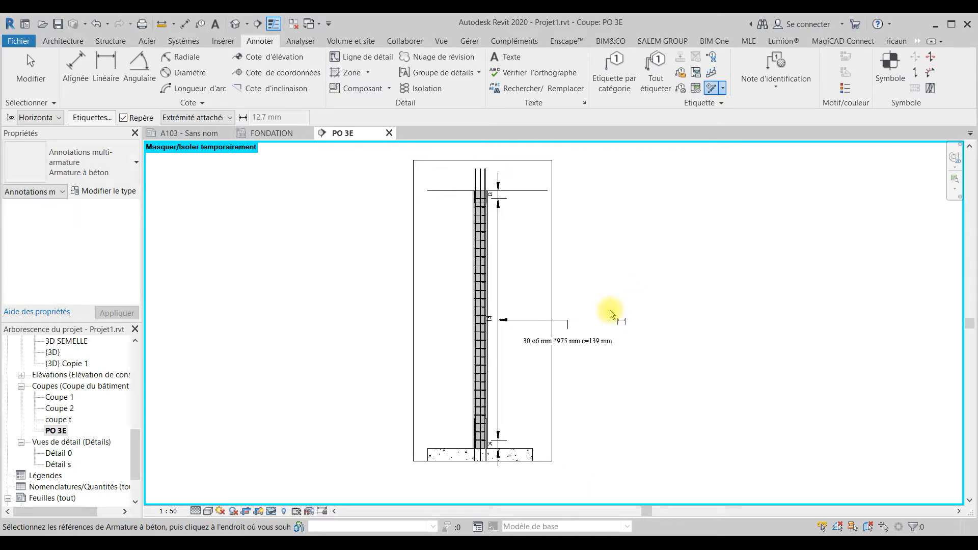
scroll(515, 194, up, 4)
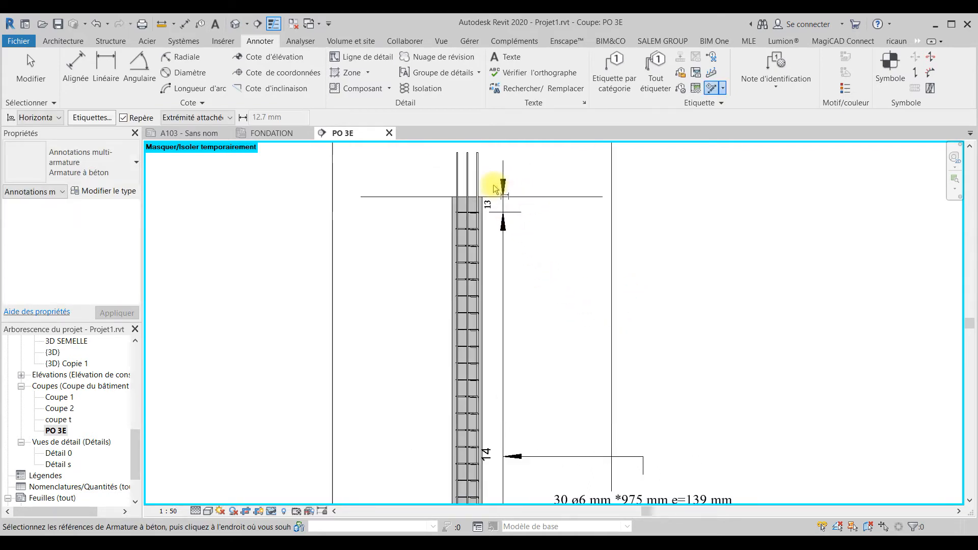
click(416, 266)
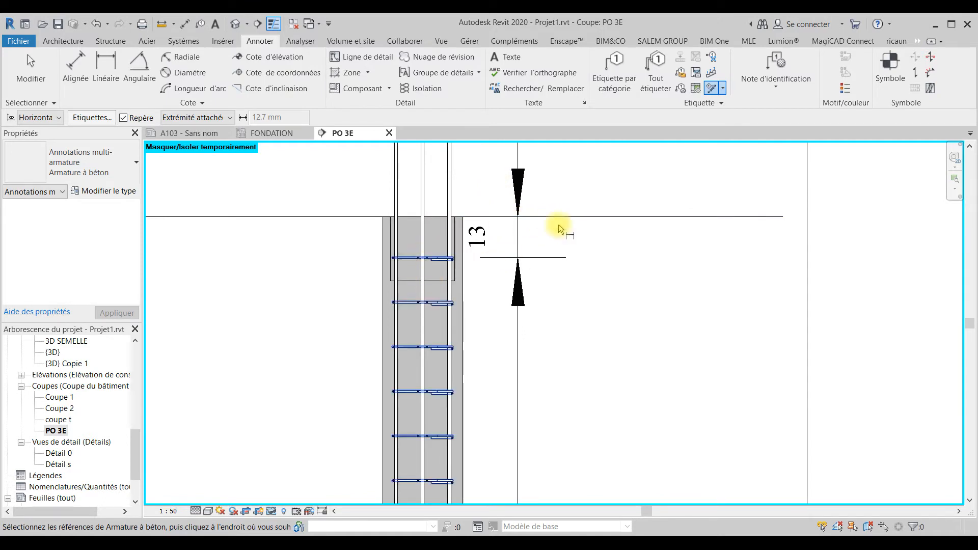
key(Escape)
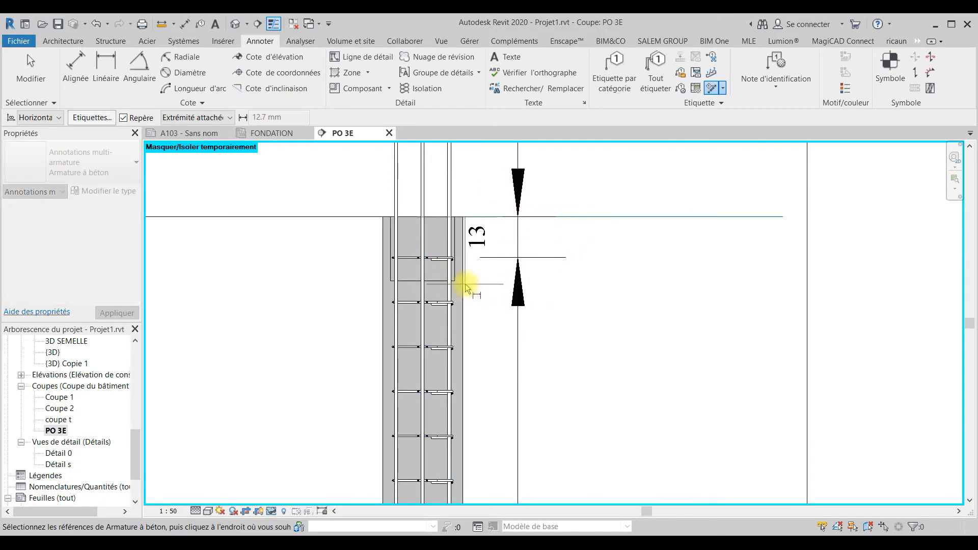
click(440, 282)
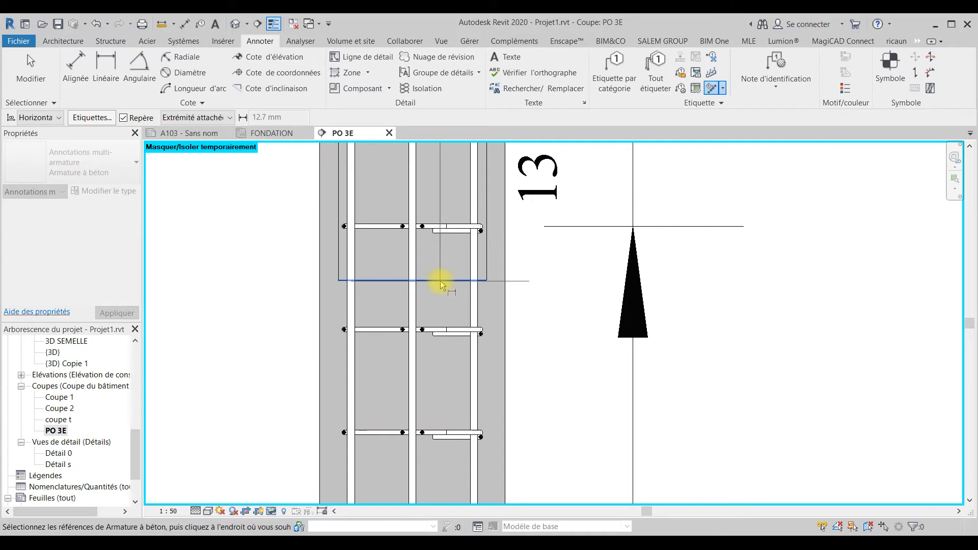
scroll(549, 320, down, 1)
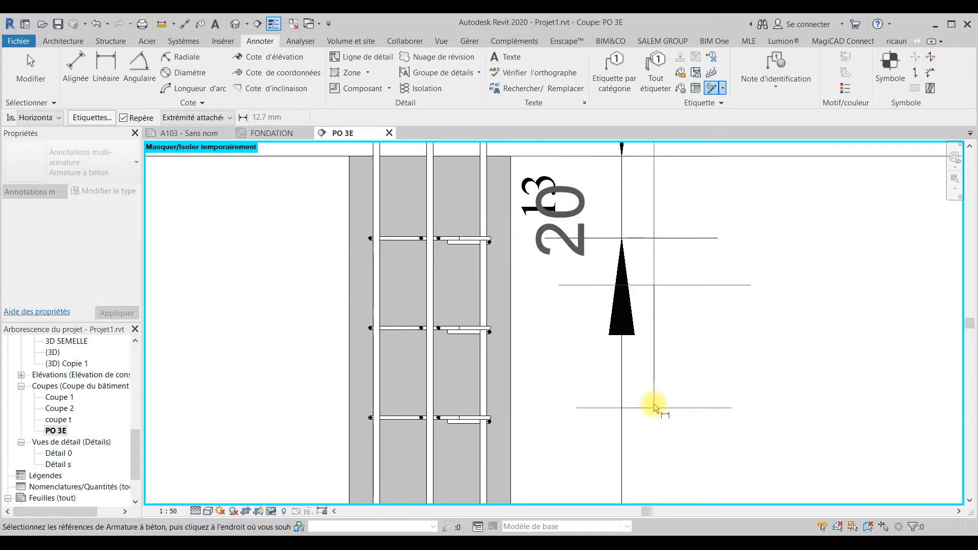
scroll(655, 408, down, 2)
key(Escape)
Add a chained aligned dimension from the column-head detail line through the horizontal edge below the topmost stirrup to the footing's top face, right of the existing dimensions.
click(71, 70)
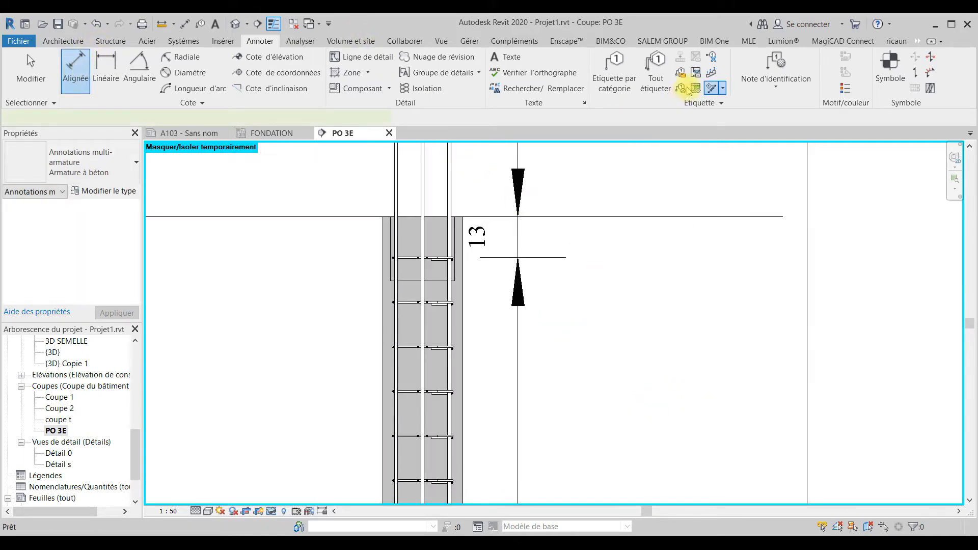
click(257, 40)
scroll(433, 285, up, 4)
click(431, 267)
scroll(433, 264, down, 3)
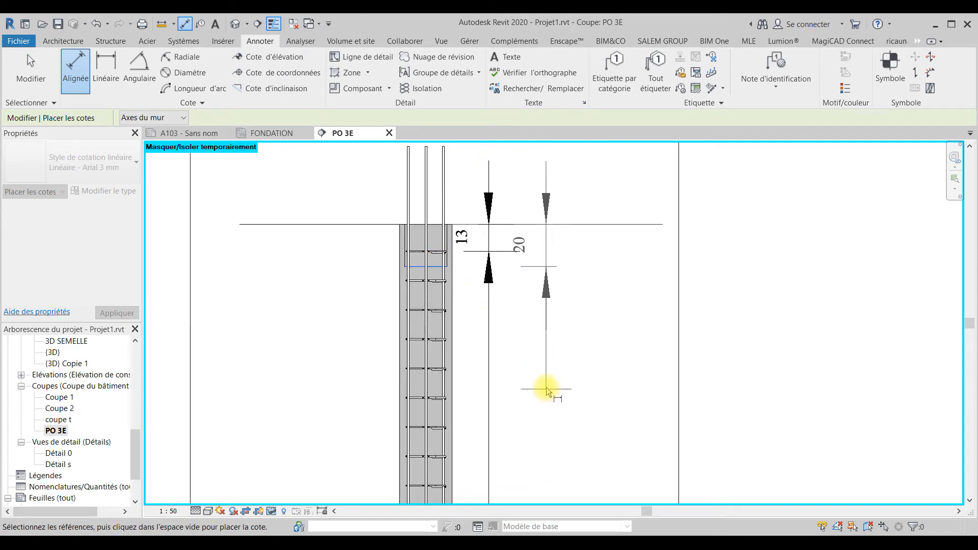
scroll(547, 390, down, 3)
middle_drag(543, 398, 526, 192)
scroll(530, 471, up, 1)
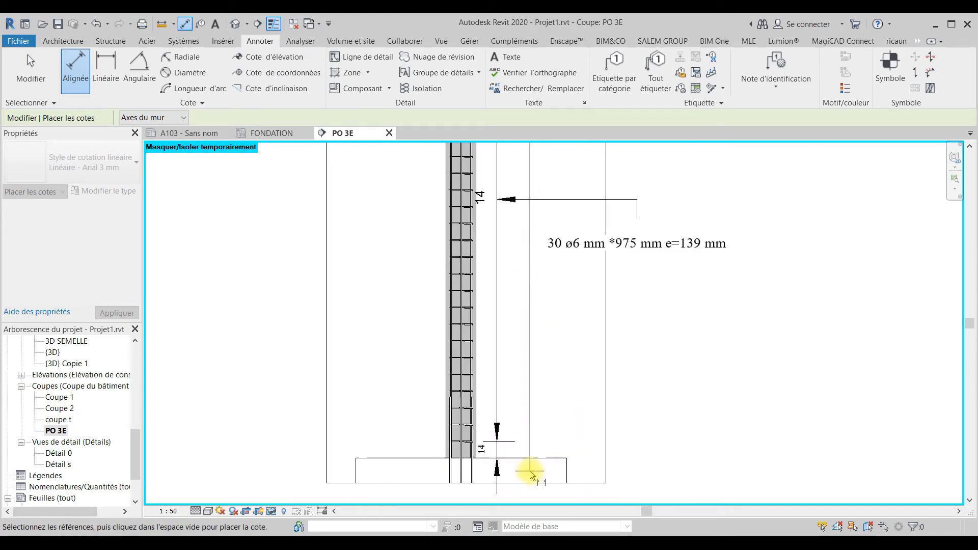
scroll(530, 474, up, 2)
scroll(496, 413, down, 2)
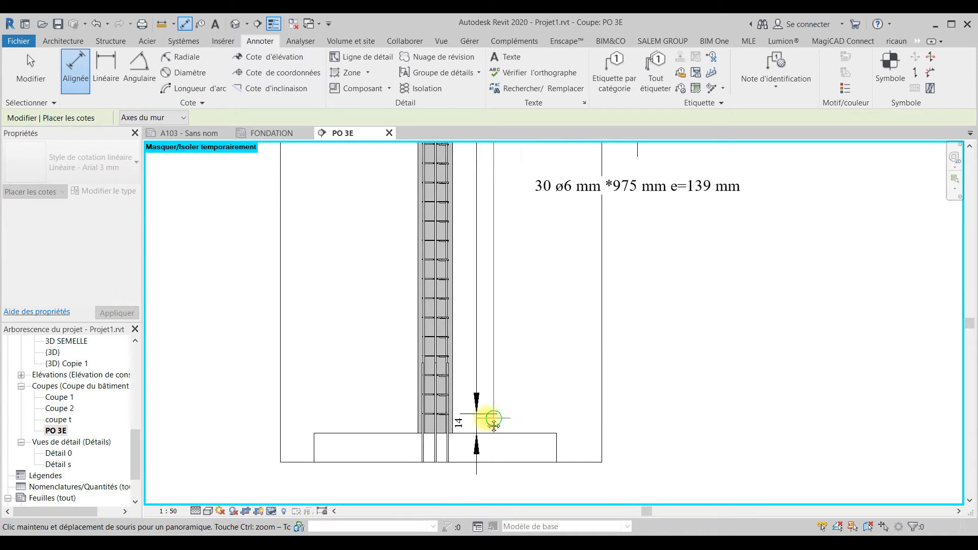
middle_drag(497, 416, 418, 417)
scroll(374, 436, up, 2)
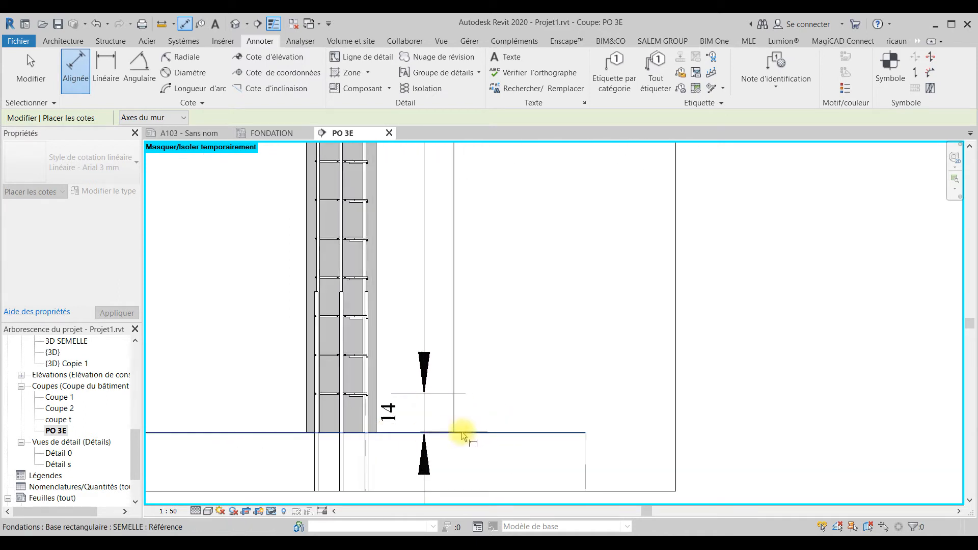
scroll(477, 435, down, 3)
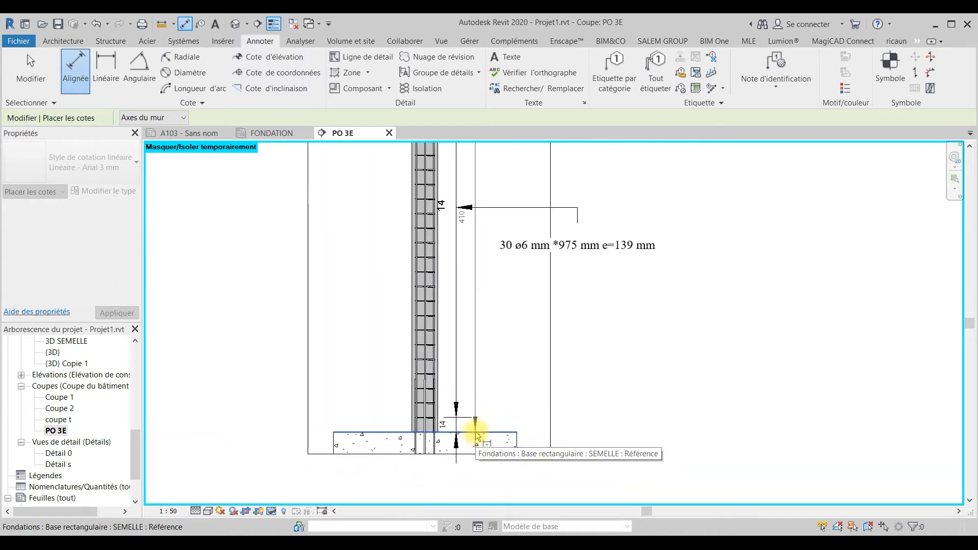
scroll(489, 433, down, 2)
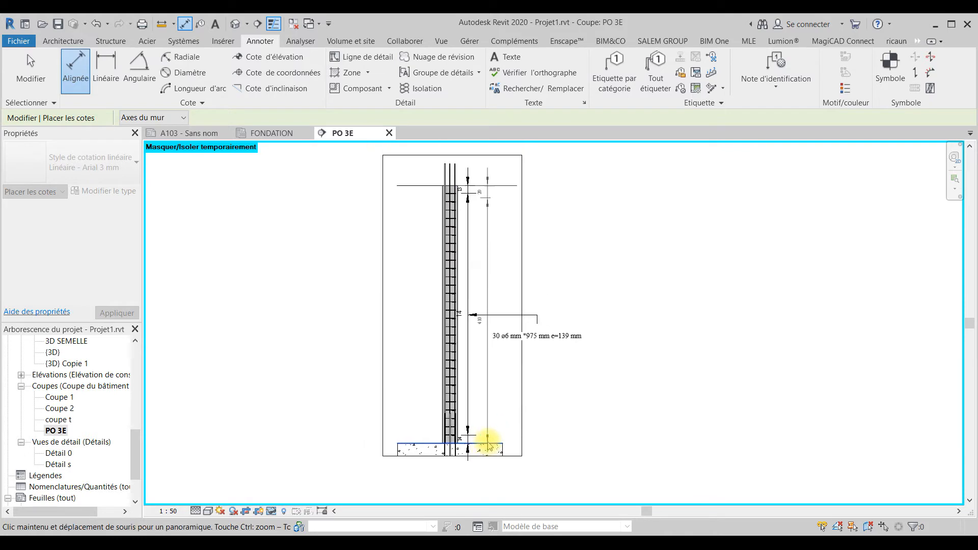
click(491, 445)
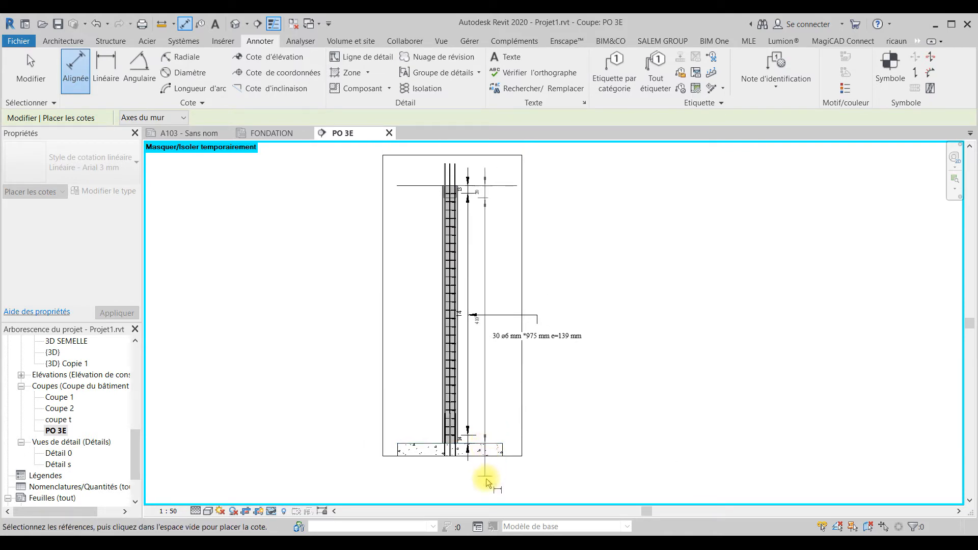
click(492, 483)
scroll(497, 426, up, 4)
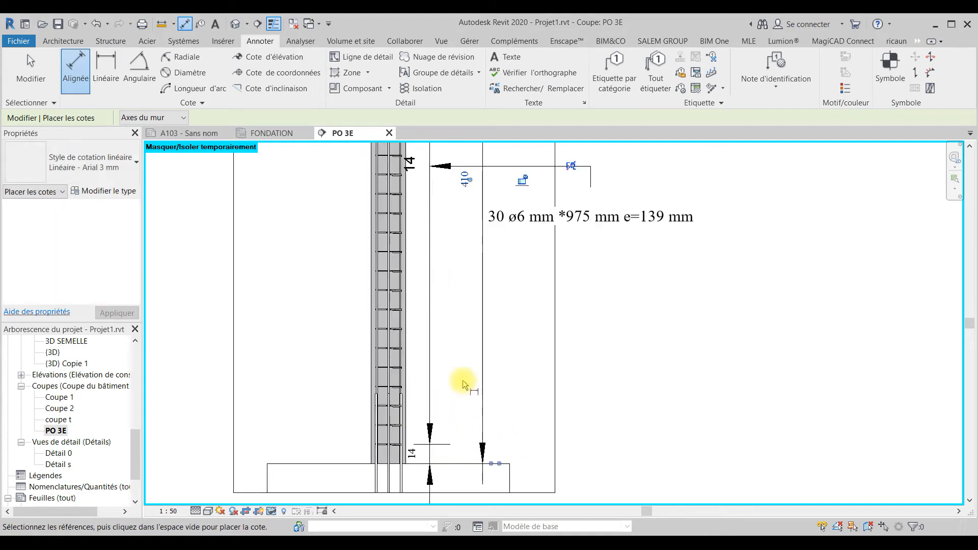
key(Escape)
Move the stirrup annotation's dimension line slightly to the right, clear of the two short stirrup dimensions.
scroll(441, 306, down, 3)
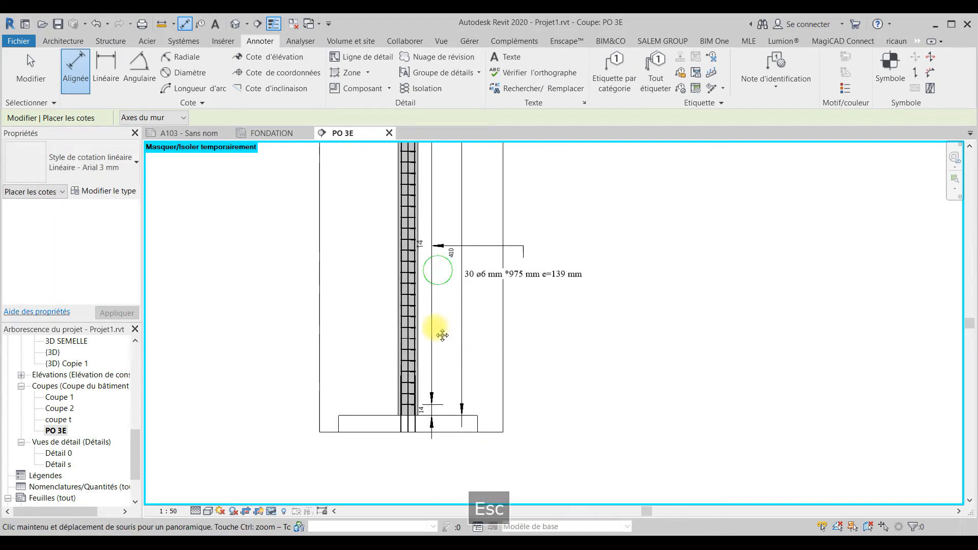
key(Escape)
click(429, 364)
drag(429, 363, 436, 373)
key(Escape)
scroll(439, 471, up, 2)
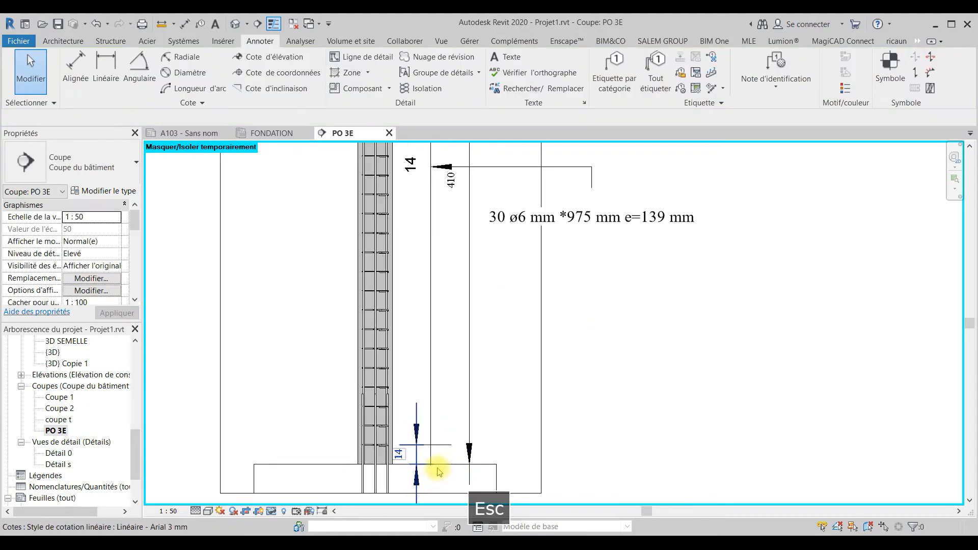
Examine the arrangement of the dimensions and the stirrup annotation over the full height of the column.
scroll(472, 372, down, 3)
middle_drag(557, 375, 556, 408)
key(Escape)
scroll(461, 291, up, 4)
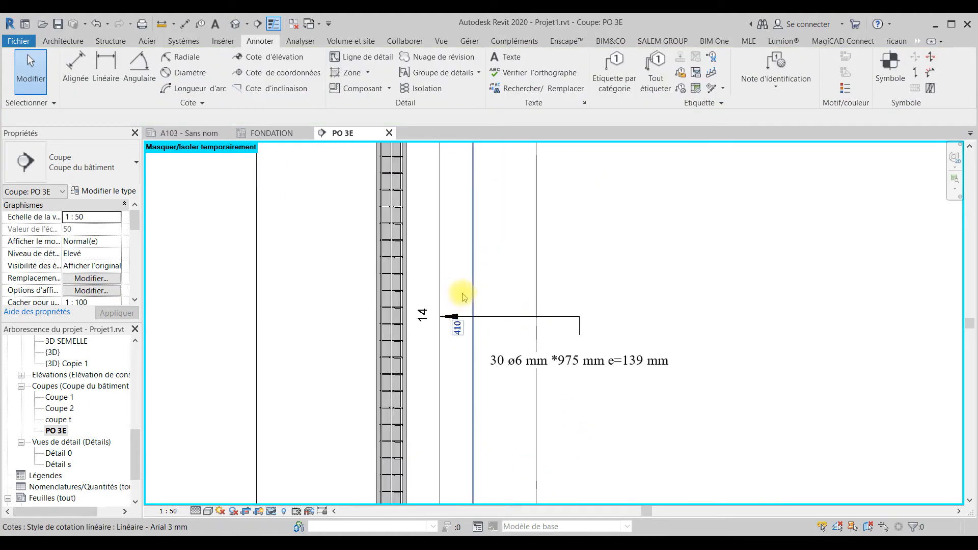
scroll(462, 352, down, 3)
scroll(462, 349, down, 2)
middle_drag(499, 439, 475, 379)
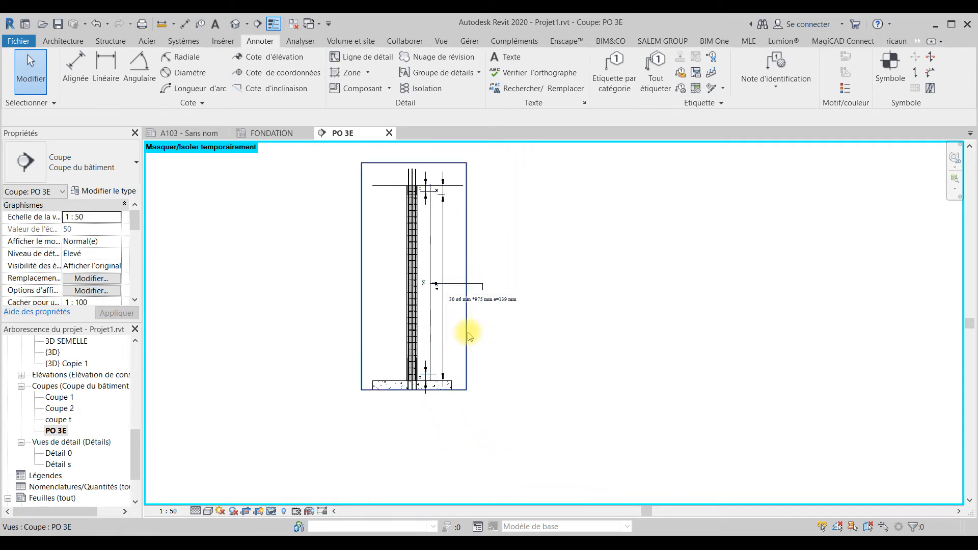
middle_drag(507, 329, 498, 367)
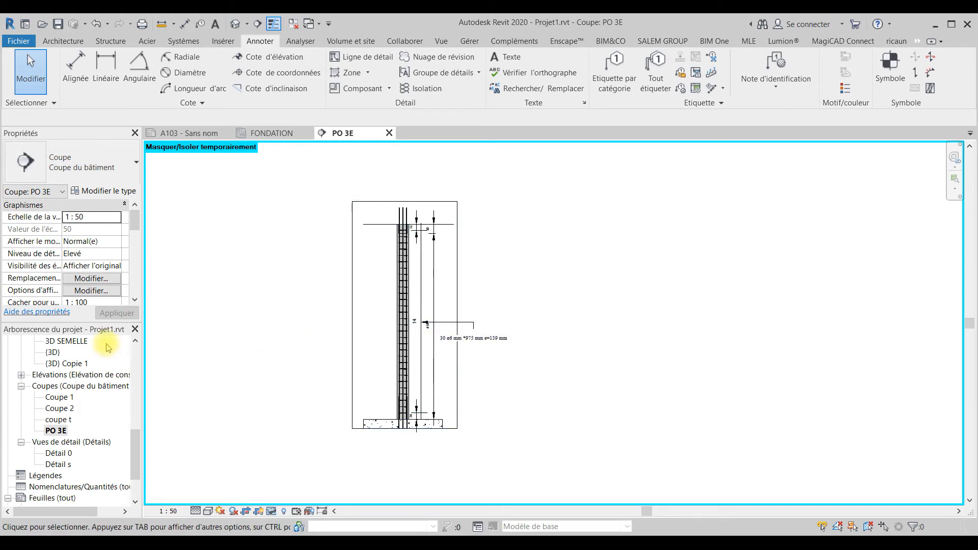
Place section view PO 3E on sheet A103, in the empty area between the plan view and the title block.
scroll(46, 473, down, 1)
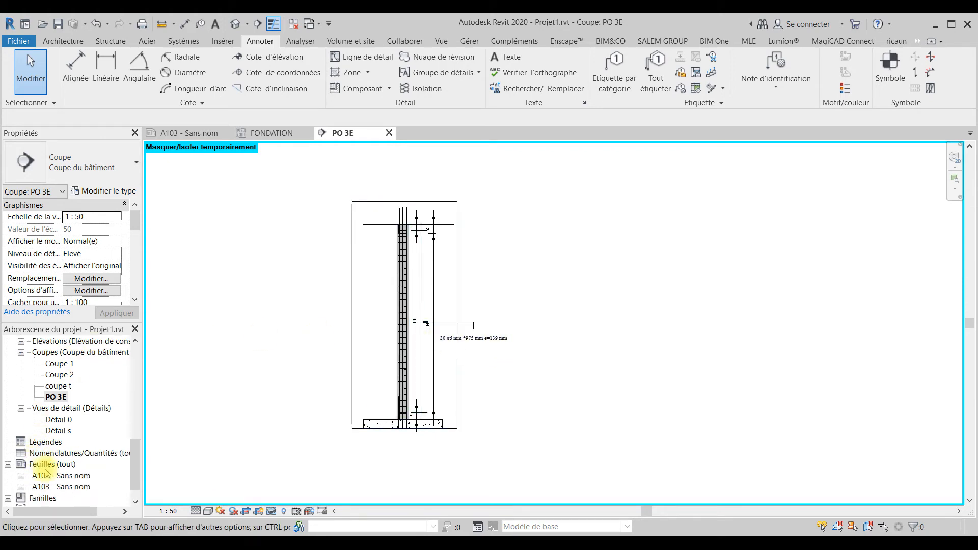
click(193, 135)
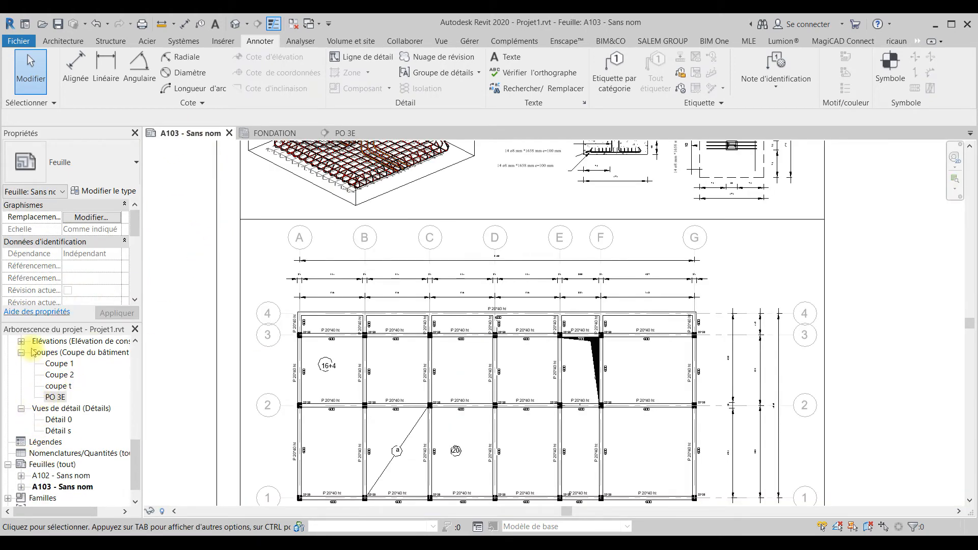
scroll(504, 298, down, 2)
middle_drag(504, 300, 277, 236)
middle_drag(457, 277, 461, 276)
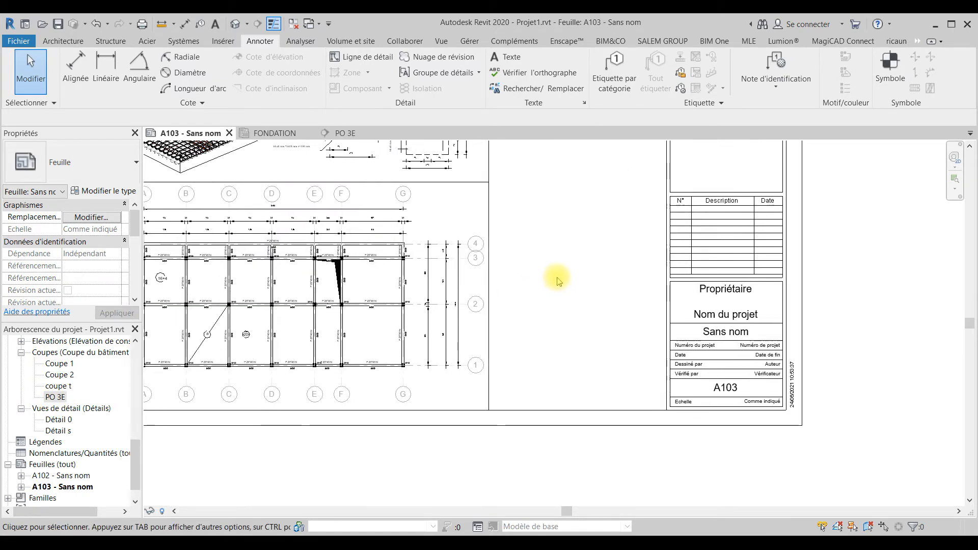
drag(55, 398, 562, 302)
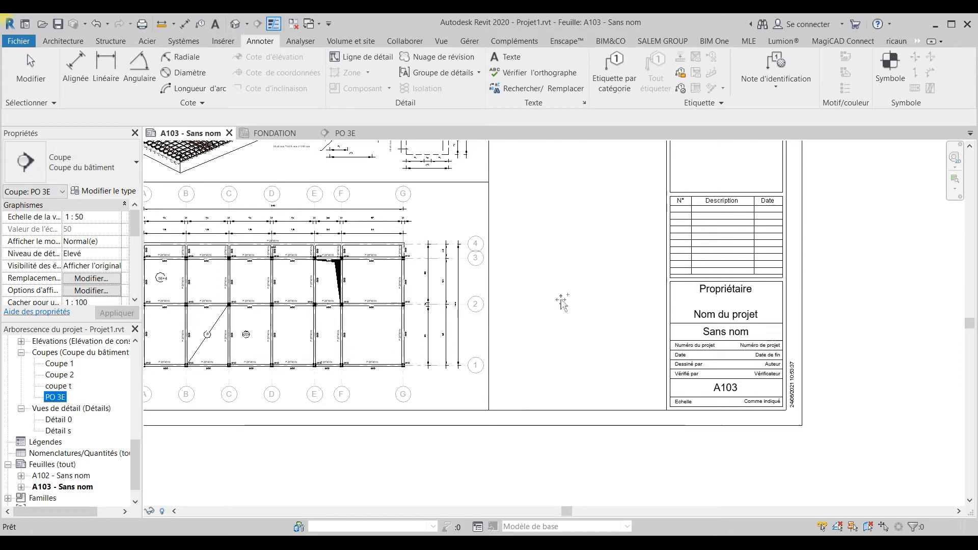
mouse_move(541, 242)
mouse_down()
mouse_move(528, 236)
mouse_move(533, 247)
mouse_up()
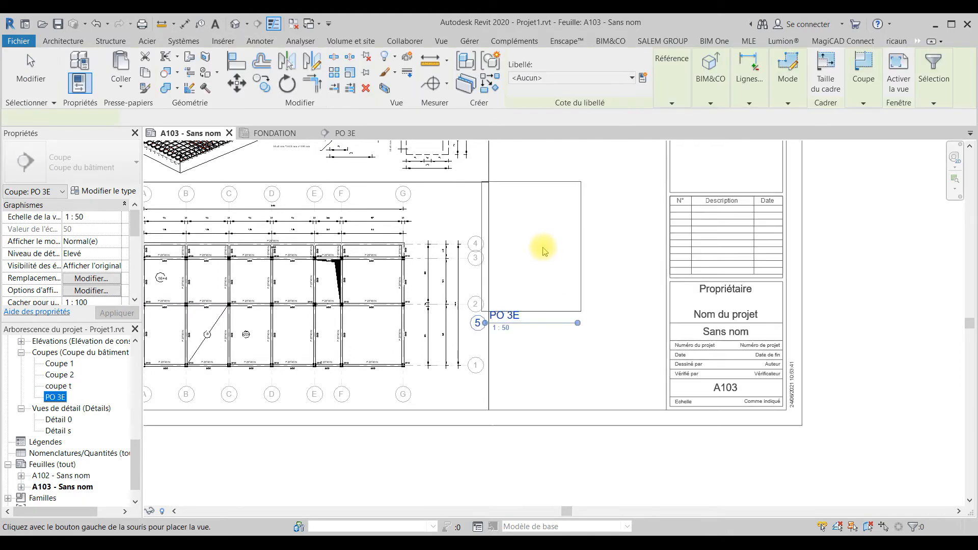
middle_drag(565, 261, 558, 344)
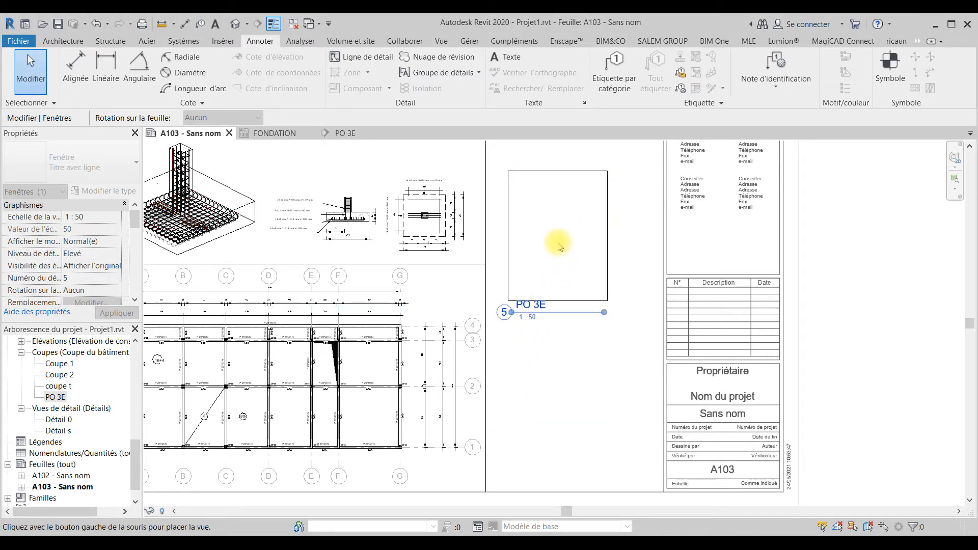
click(554, 283)
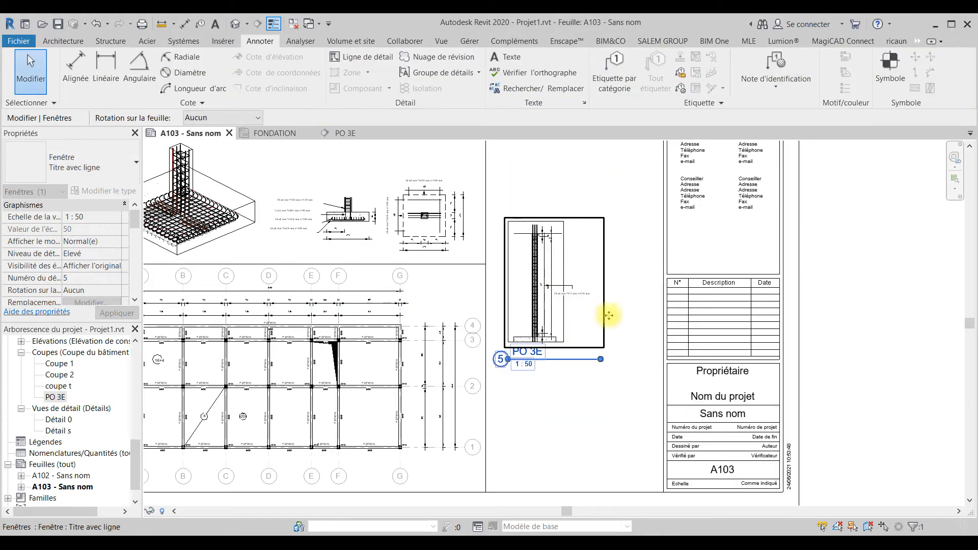
key(Escape)
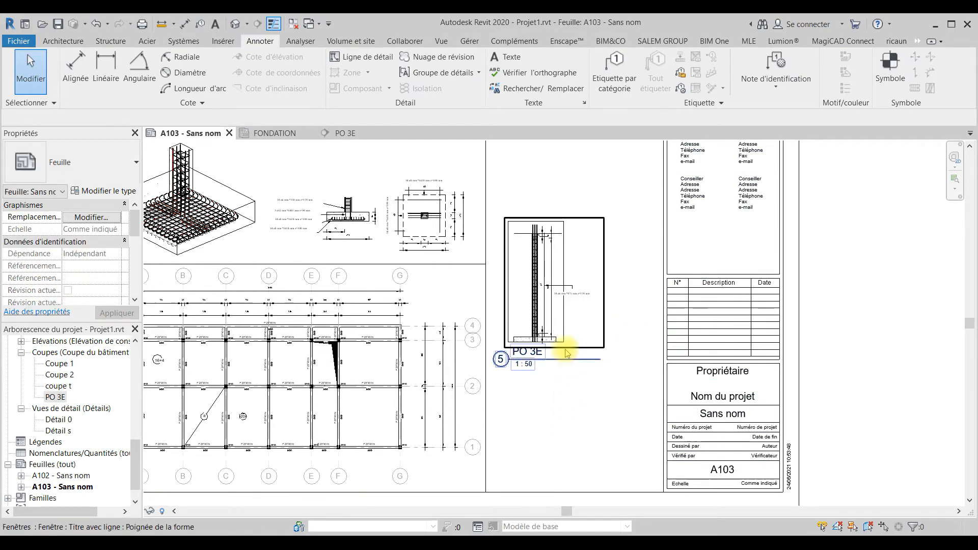
click(553, 359)
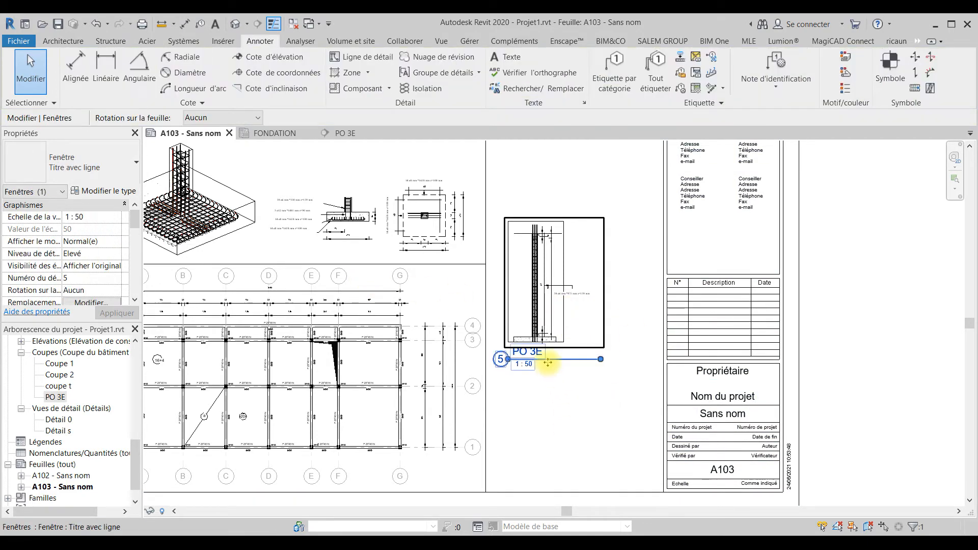
click(621, 412)
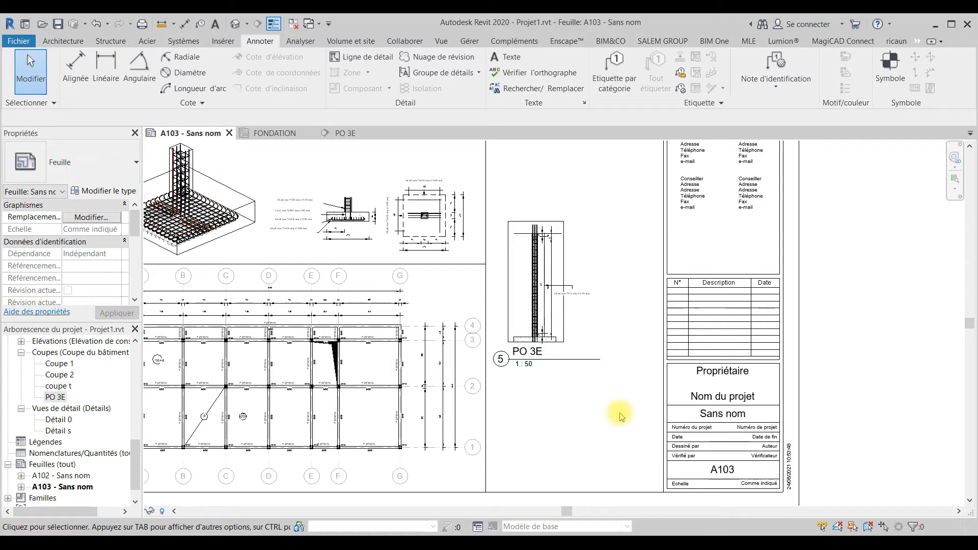
scroll(618, 414, down, 1)
scroll(618, 414, down, 1)
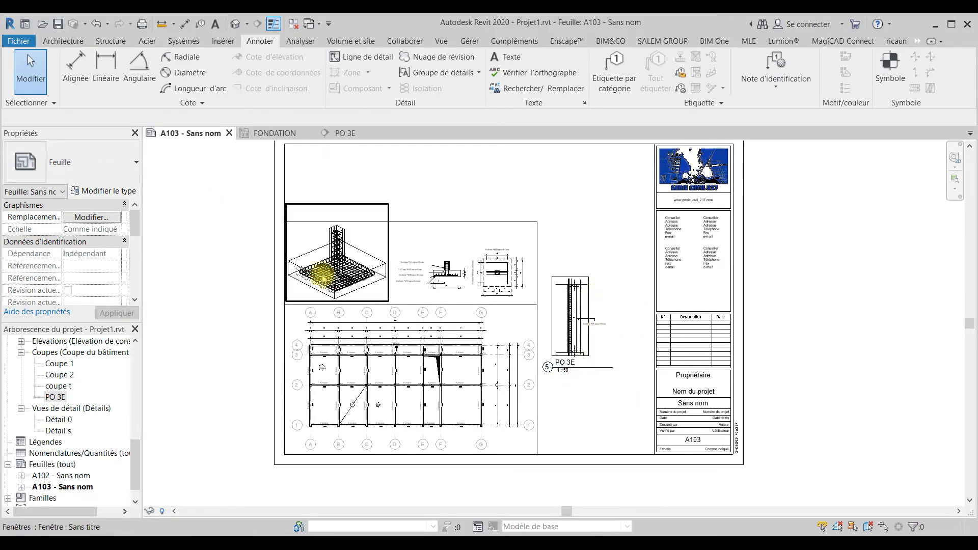
Return to view PO 3E and draw a horizontal section of the Détails type across the lower part of the column, above the footing.
click(344, 134)
scroll(408, 431, up, 3)
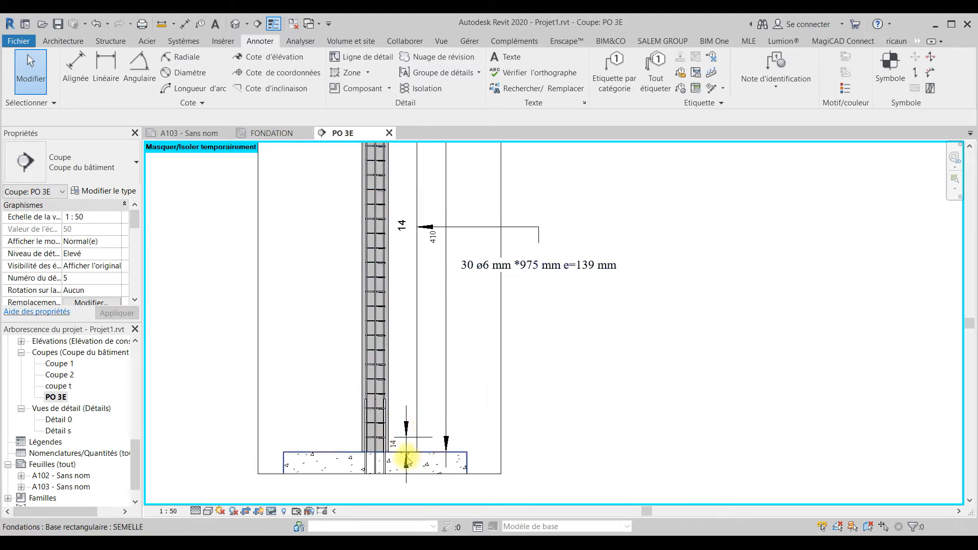
click(378, 346)
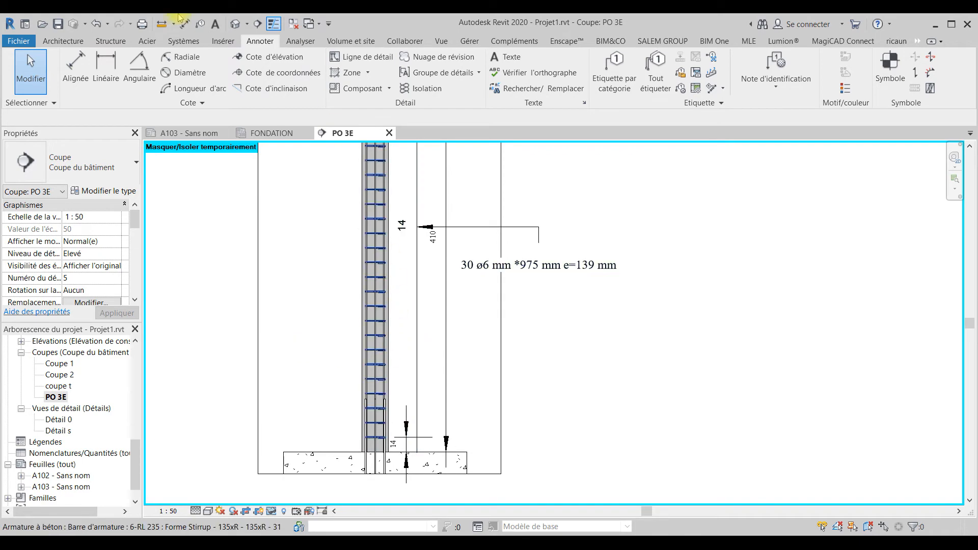
click(258, 24)
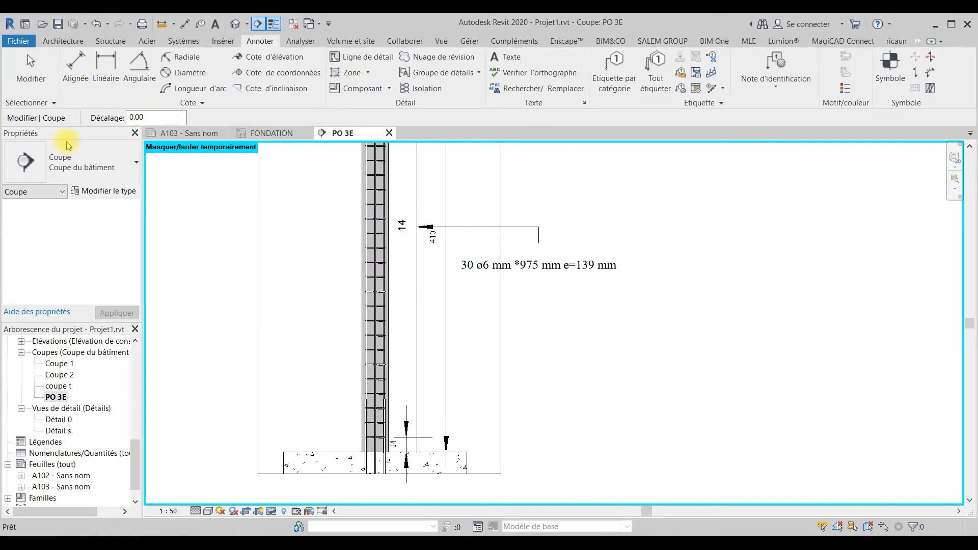
click(93, 176)
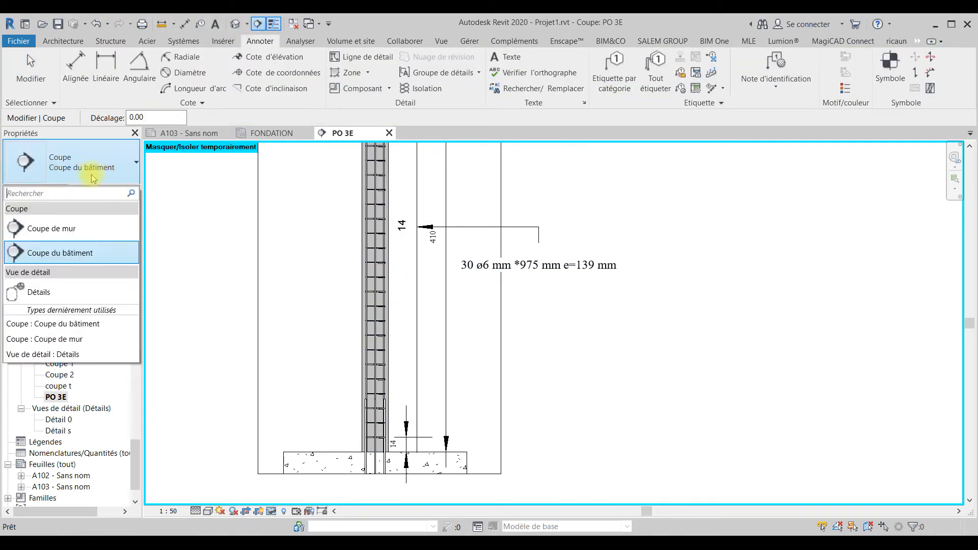
click(62, 297)
click(313, 350)
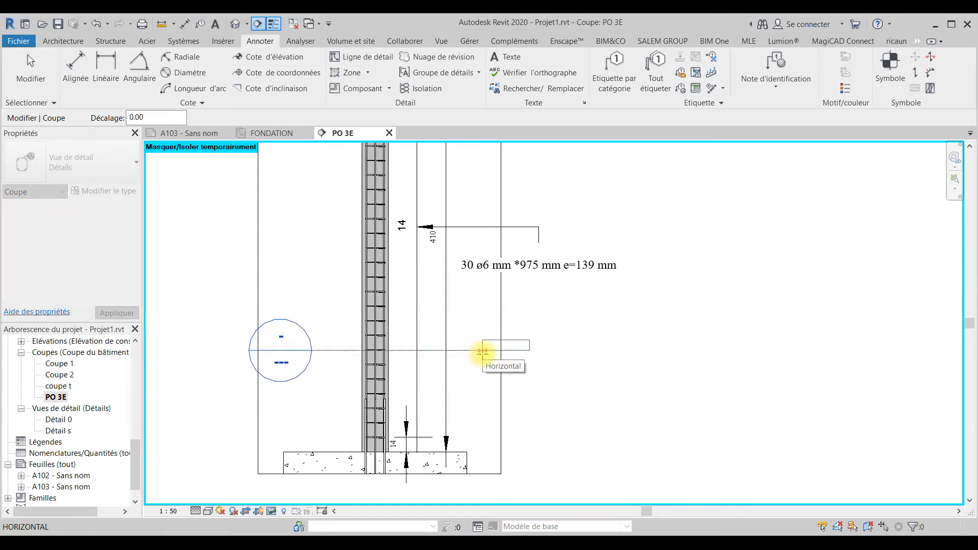
click(482, 351)
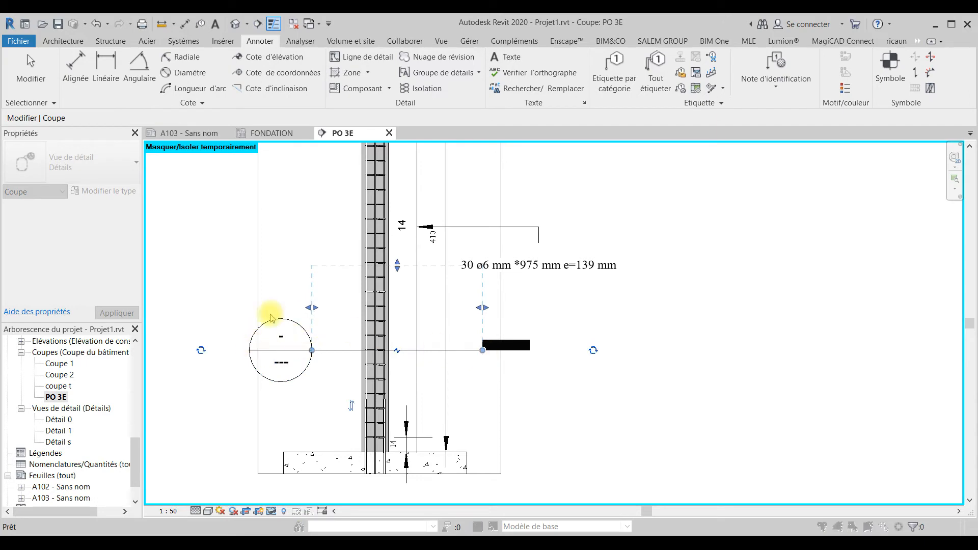
Set the new detail section's level of detail to Elevé.
click(604, 163)
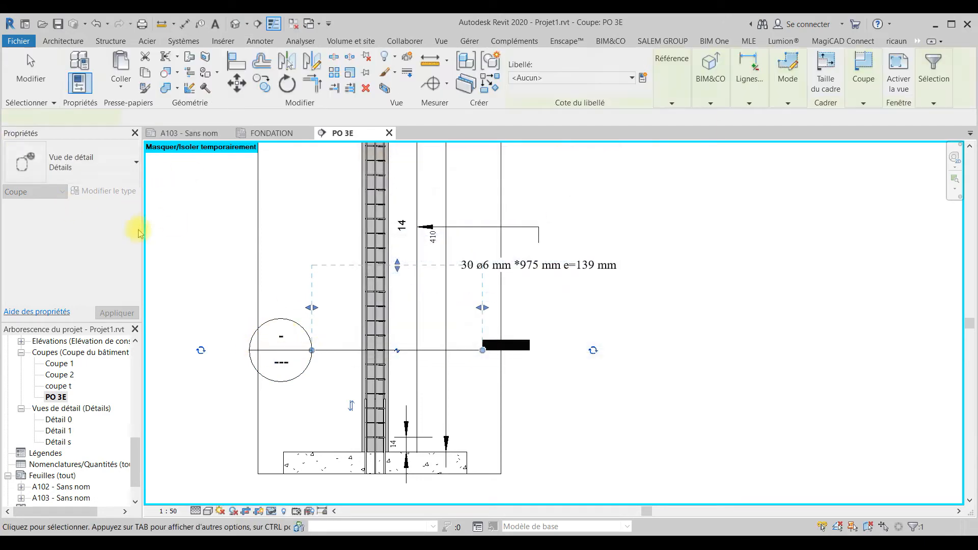
click(392, 341)
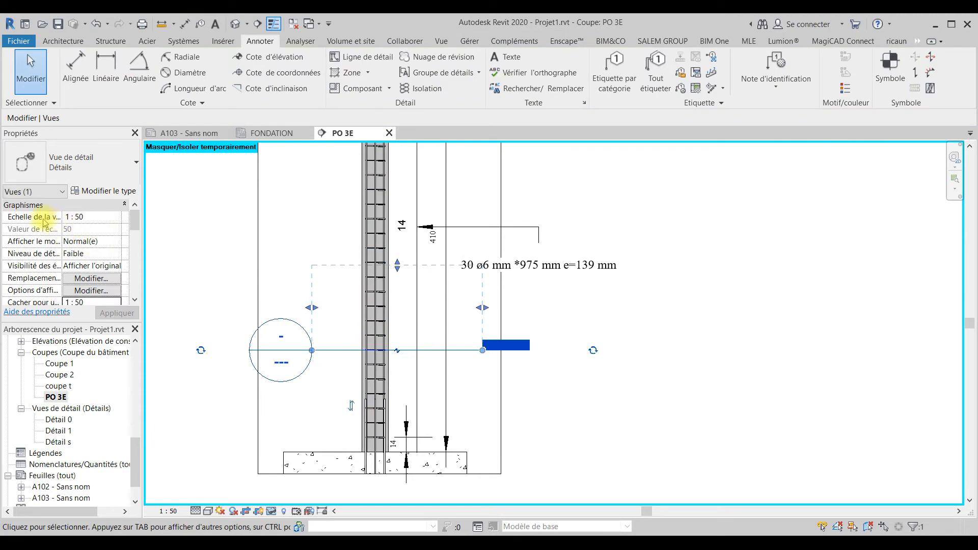
click(112, 253)
click(118, 254)
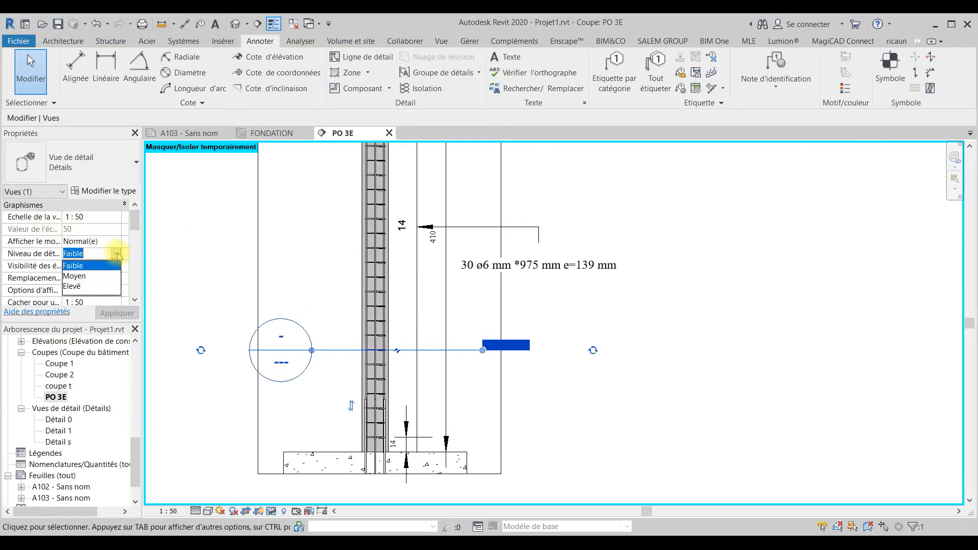
click(74, 287)
scroll(96, 274, down, 2)
scroll(81, 258, down, 6)
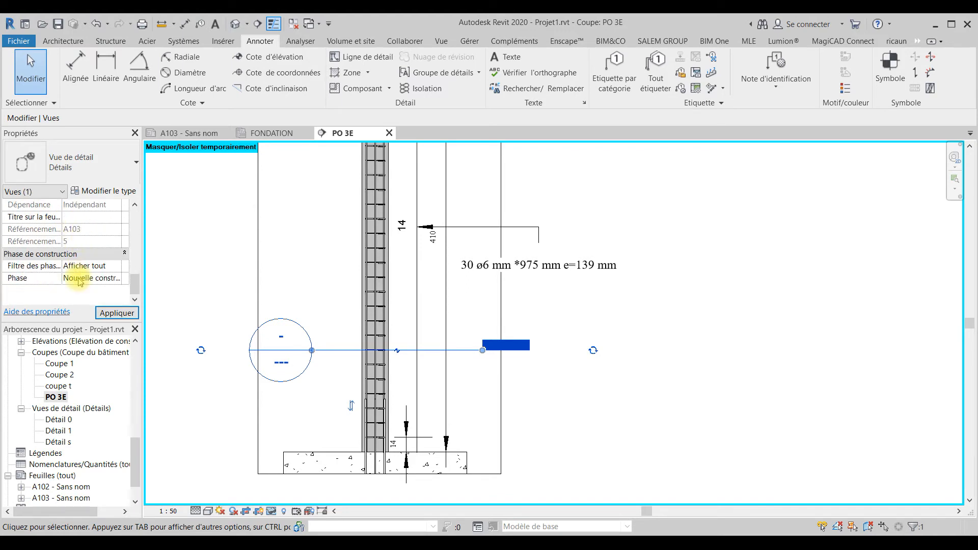
Name the new detail view PO 3E D and open it.
scroll(82, 265, up, 1)
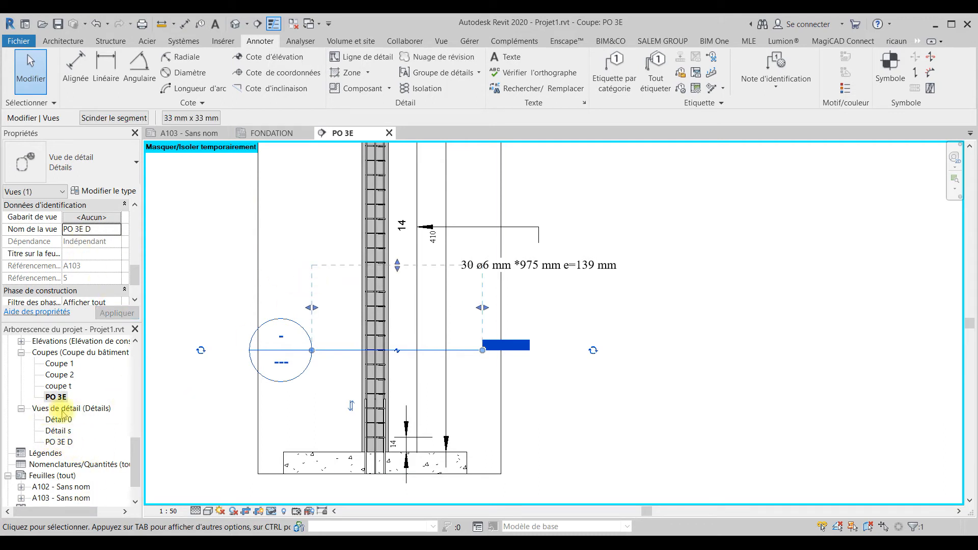
double_click(55, 443)
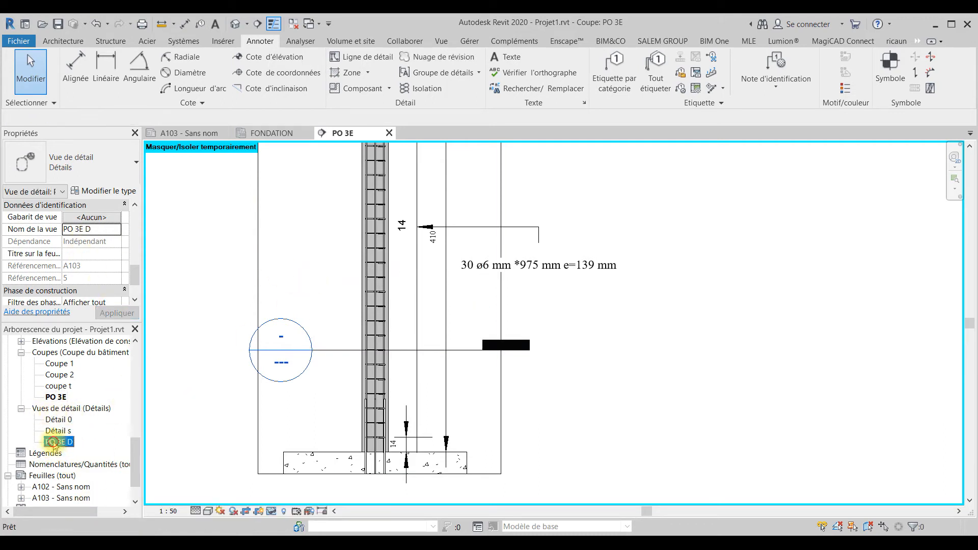
scroll(459, 334, up, 3)
Reshape the detail view's crop region so that it closely frames the column section on all sides.
drag(480, 271, 474, 212)
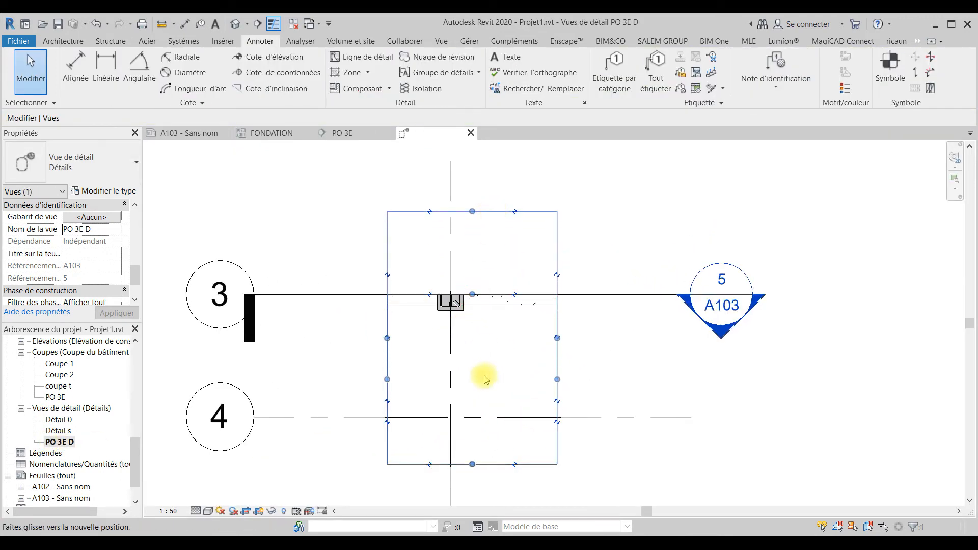
drag(472, 462, 462, 383)
drag(466, 333, 468, 327)
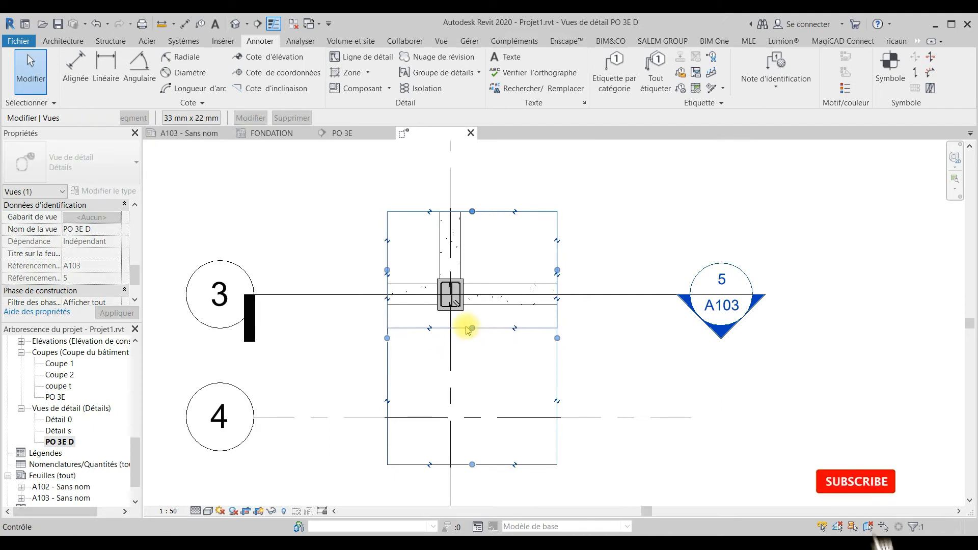
drag(472, 211, 465, 260)
drag(481, 294, 475, 294)
drag(387, 294, 424, 296)
scroll(456, 295, up, 6)
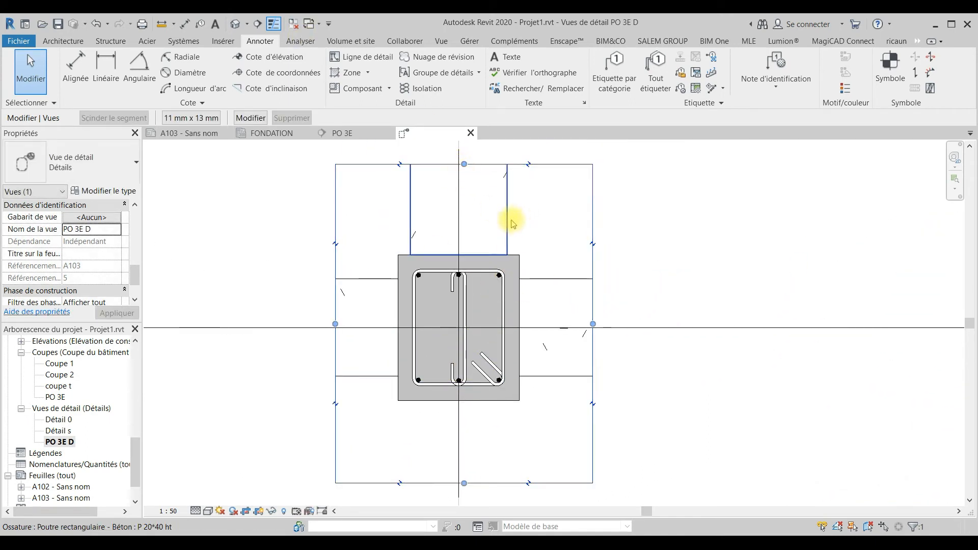
Temporarily hide the P 20*40 ht beams that meet the column in the detail view.
click(534, 261)
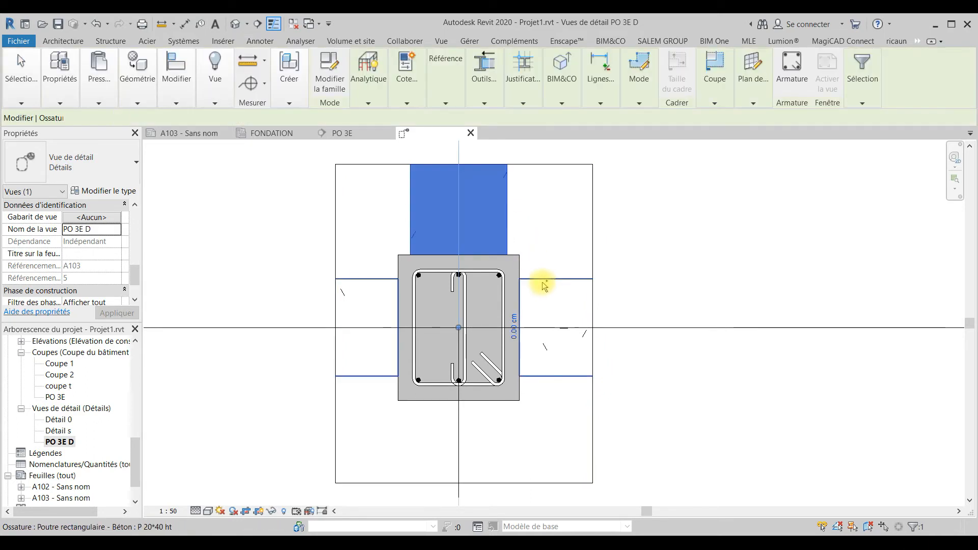
ctrl+click(417, 281)
ctrl+click(383, 283)
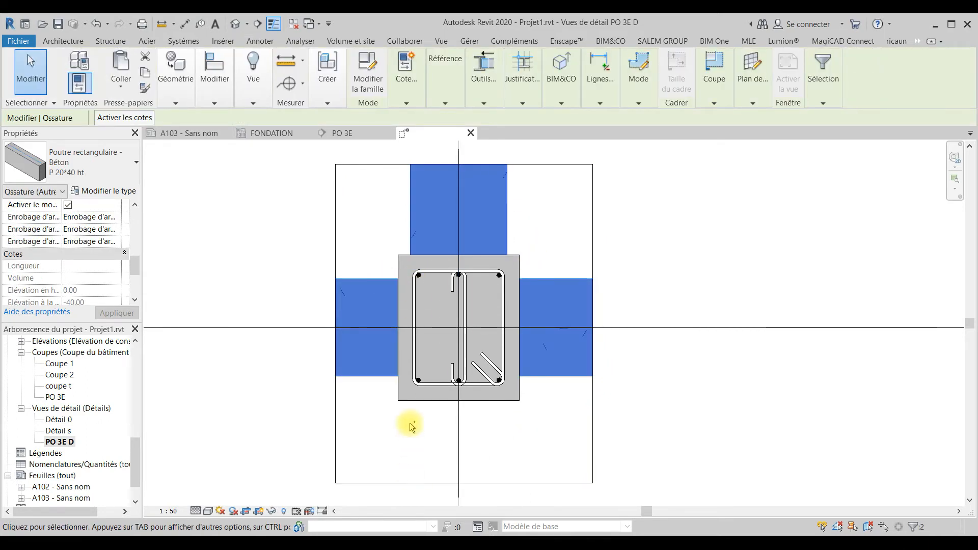
click(272, 511)
click(298, 491)
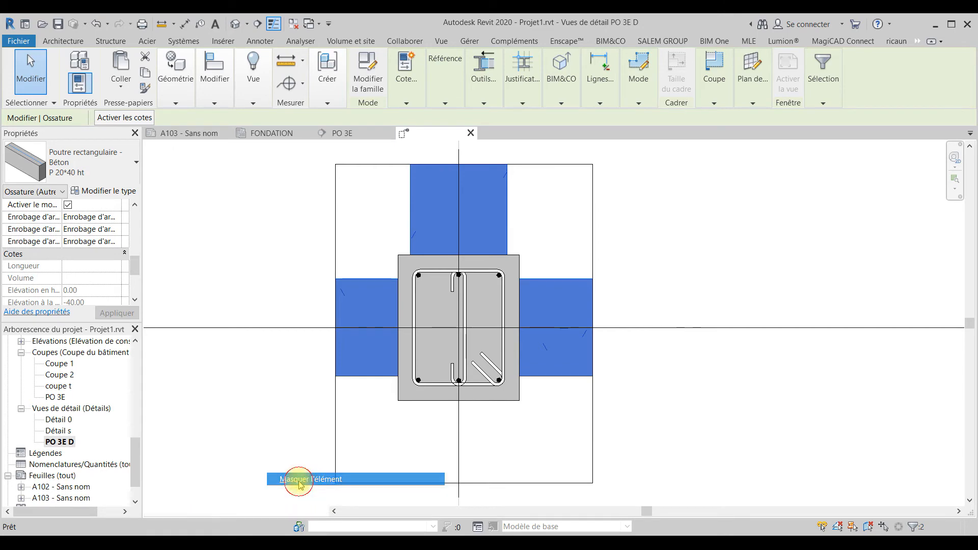
Temporarily hide the vertical grid line, the 5/A103 section mark and grid 3 in the detail view.
scroll(497, 300, down, 4)
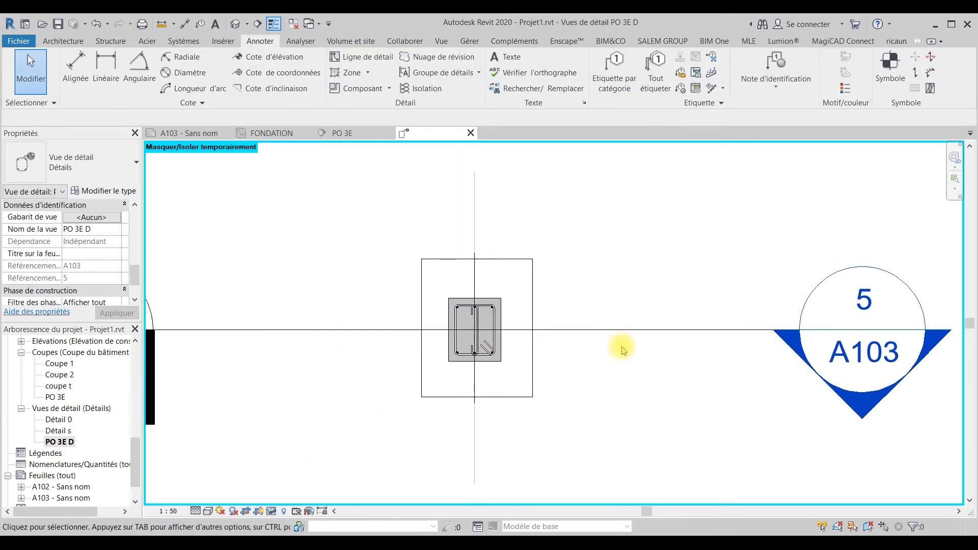
scroll(502, 221, down, 2)
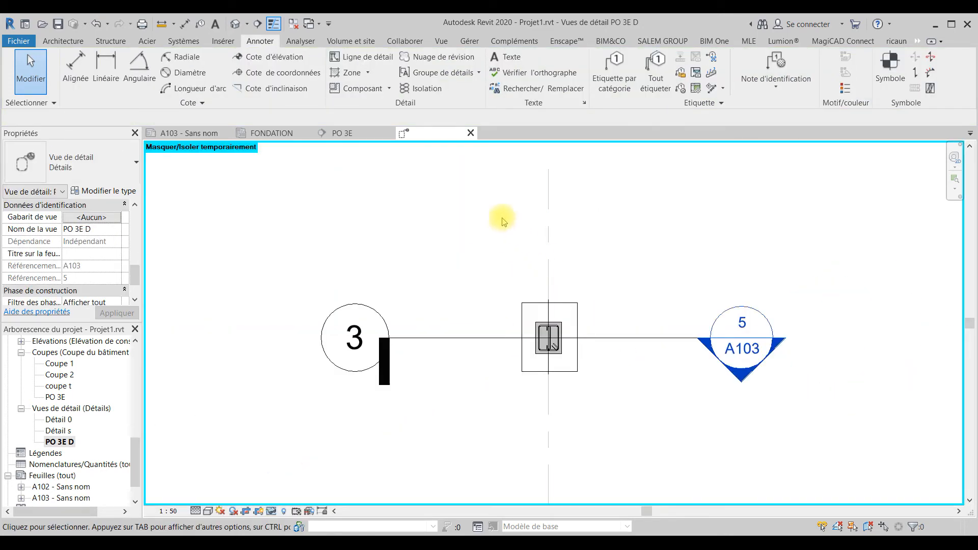
ctrl+click(615, 331)
ctrl+click(431, 342)
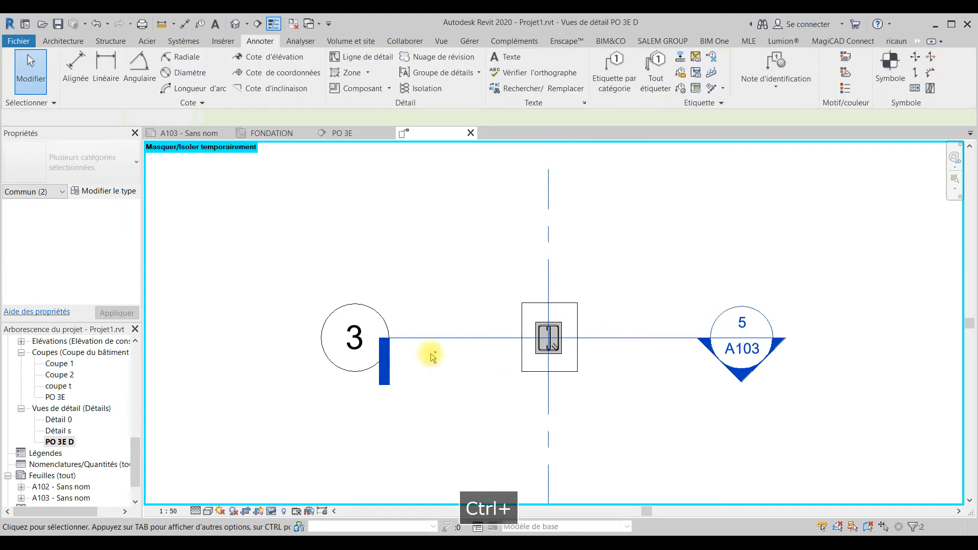
ctrl+click(376, 315)
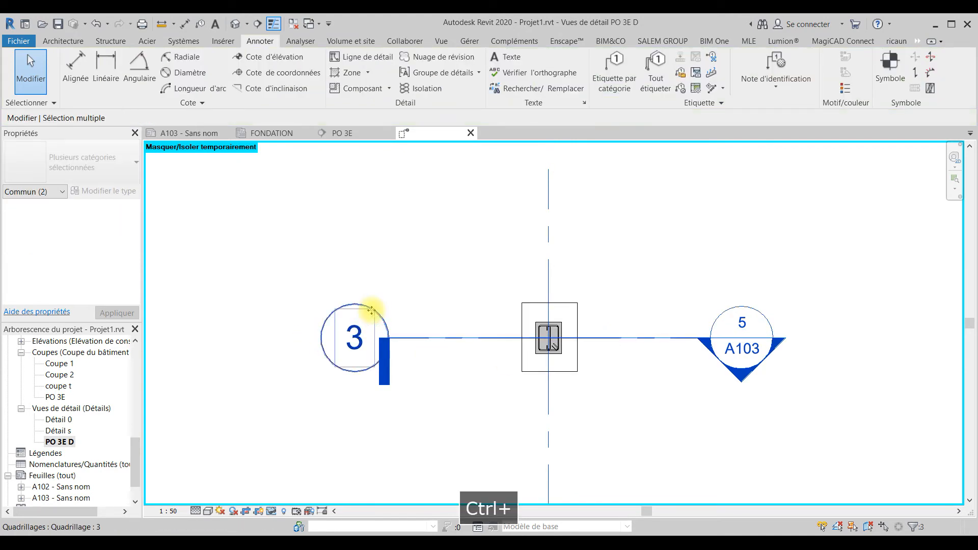
click(271, 511)
click(313, 479)
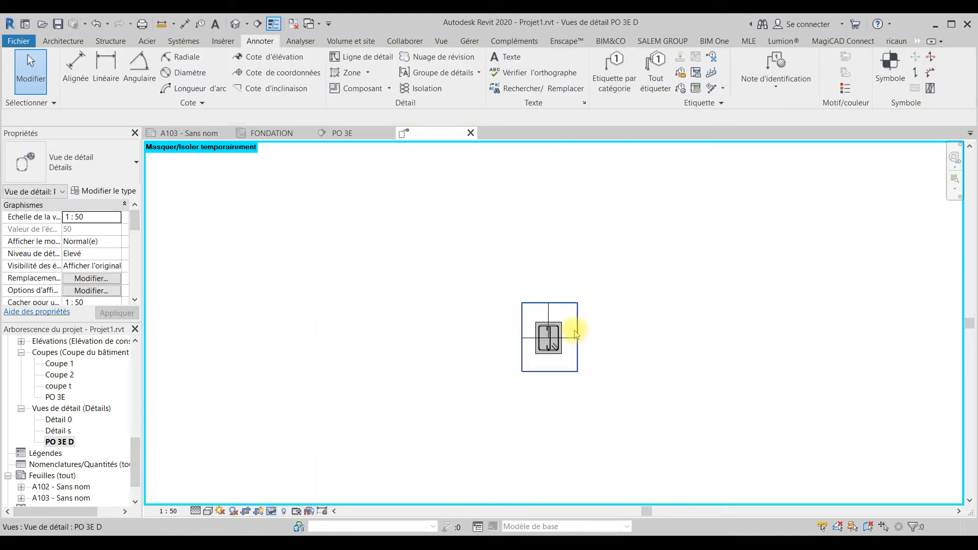
Temporarily hide the two p rdc 1 floor slabs around the column section.
scroll(576, 334, up, 3)
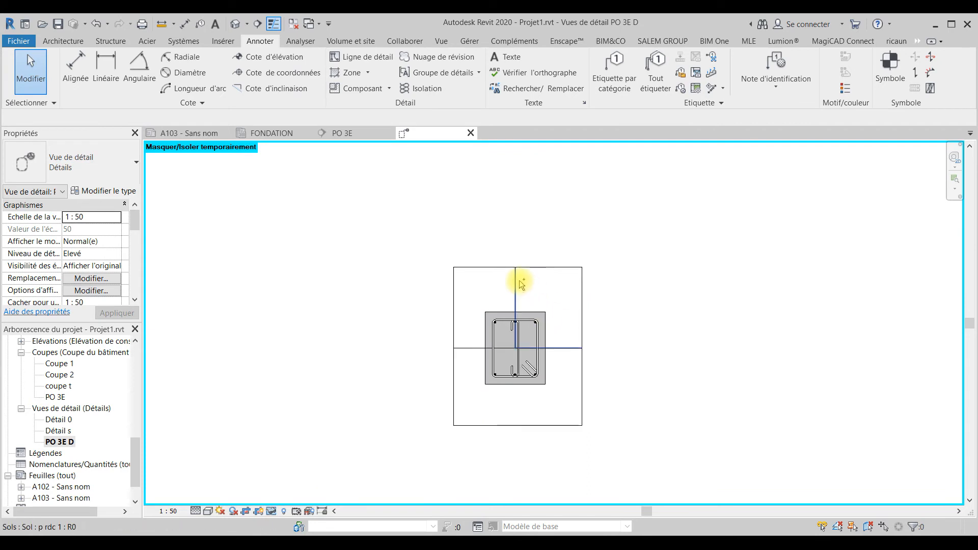
ctrl+click(464, 351)
ctrl+click(465, 350)
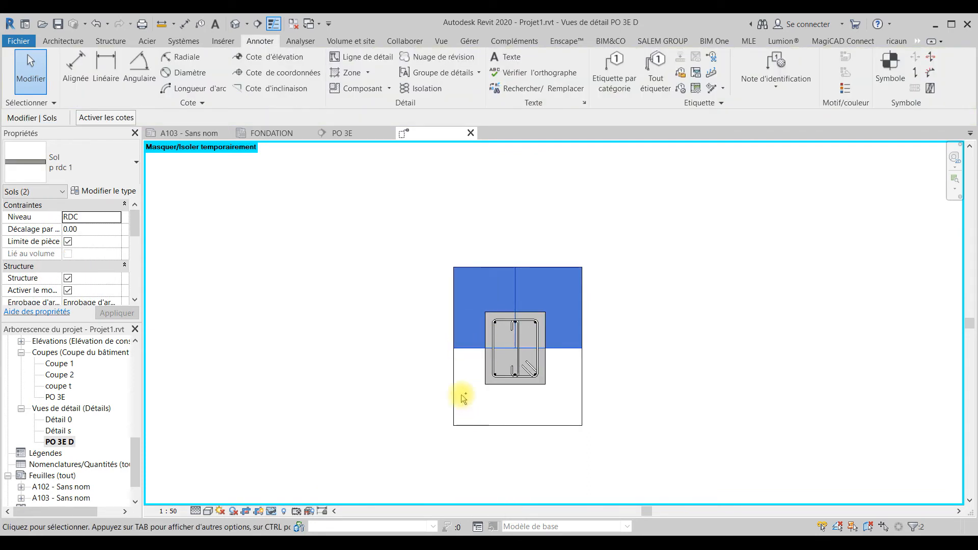
click(271, 511)
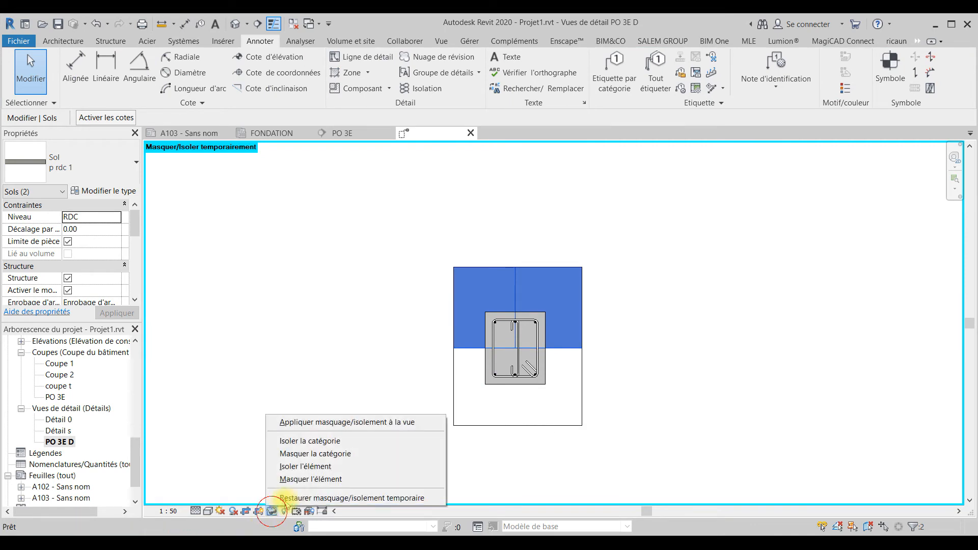
click(298, 478)
Readjust the top, side and bottom edges of the crop region around the isolated column section.
scroll(537, 301, up, 3)
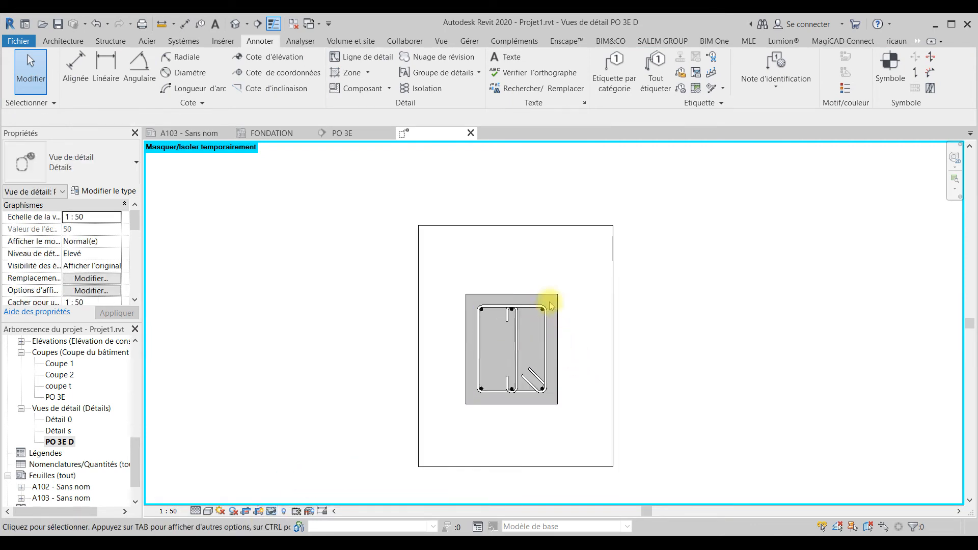
click(564, 210)
drag(513, 210, 513, 246)
drag(627, 367, 589, 365)
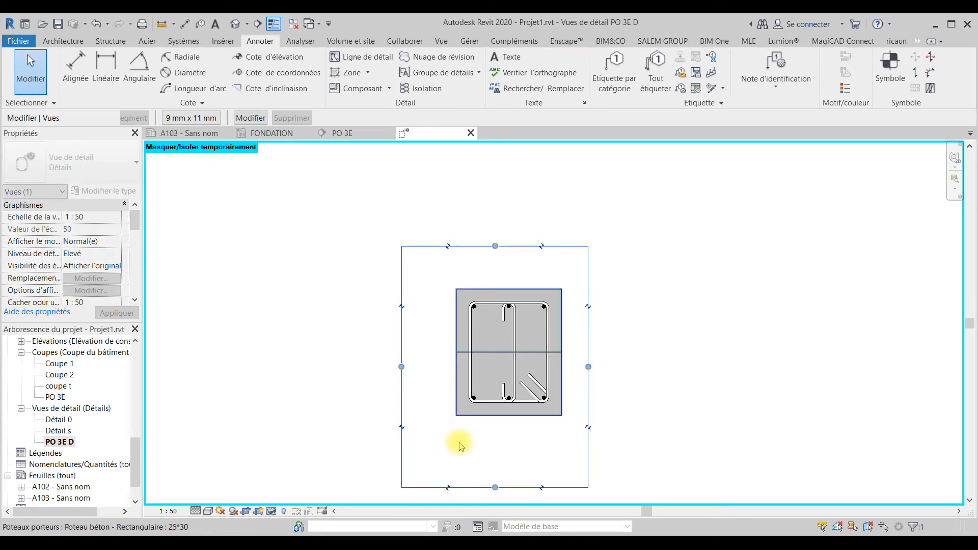
drag(495, 486, 499, 454)
drag(589, 350, 636, 350)
drag(520, 454, 519, 476)
click(731, 371)
middle_drag(518, 365, 527, 352)
Add an aligned multi-rebar annotation to the lower longitudinal bars, with its dimension line below the column's crop region.
scroll(496, 372, up, 2)
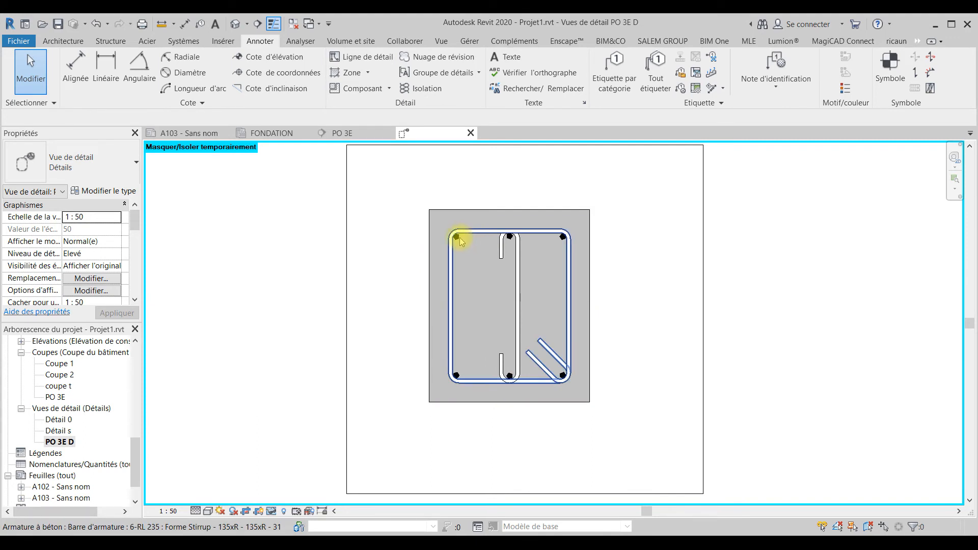
click(724, 90)
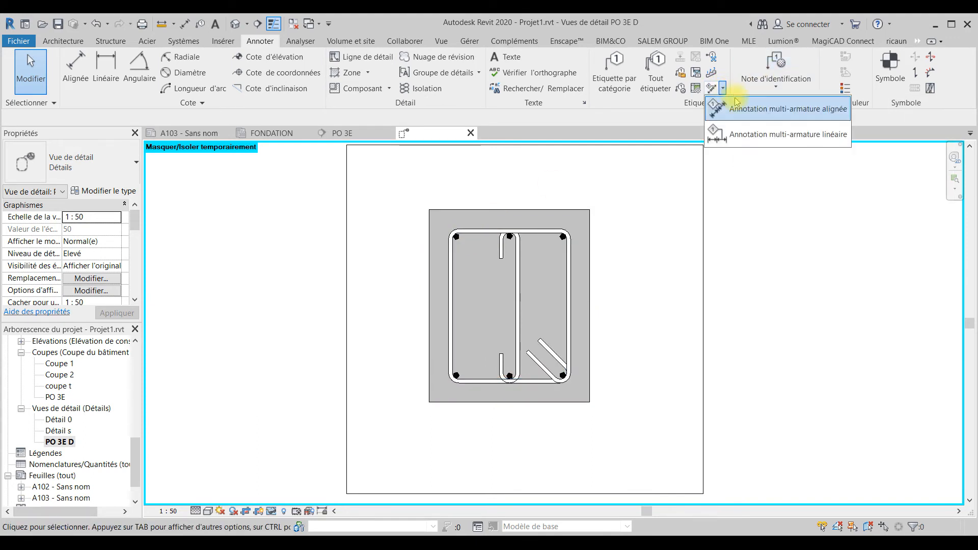
click(769, 112)
scroll(463, 244, up, 2)
scroll(585, 323, up, 2)
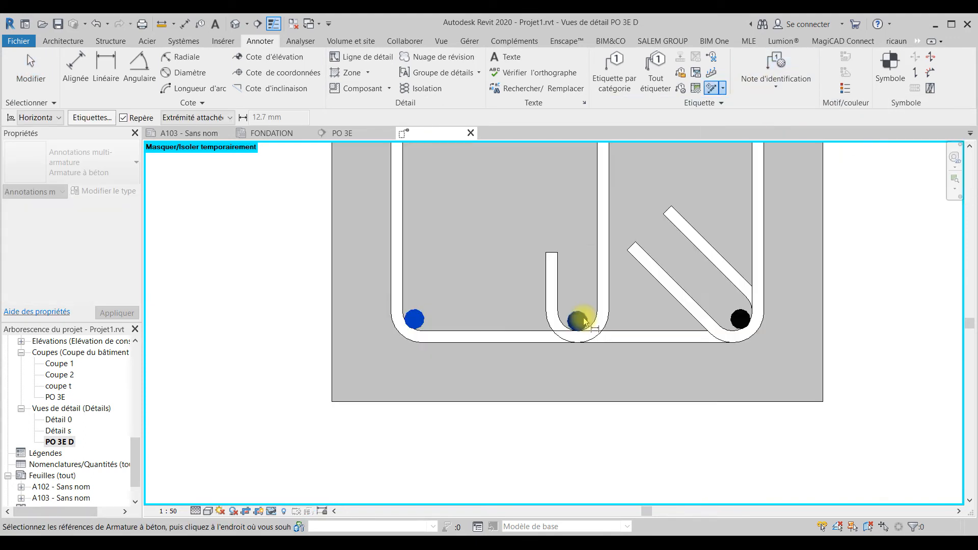
click(738, 321)
scroll(574, 349, down, 3)
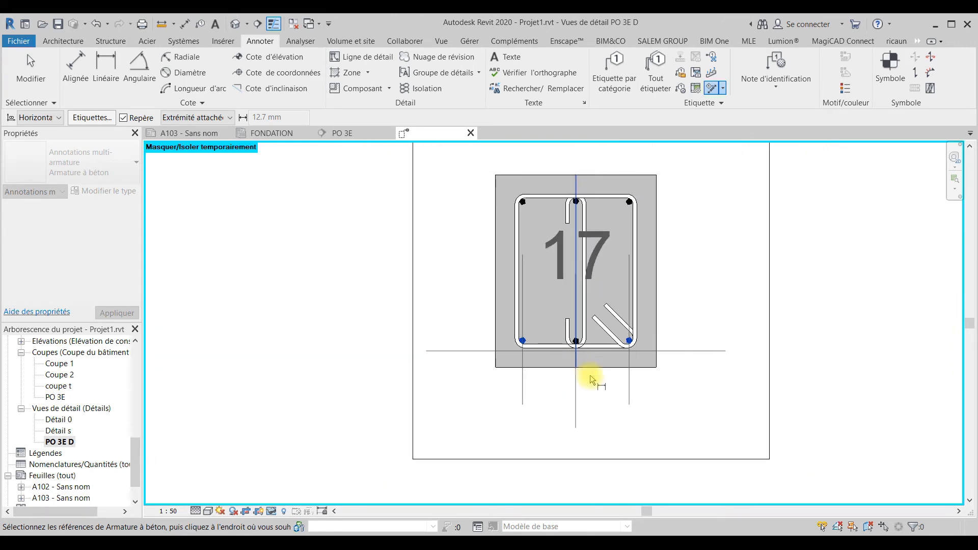
middle_drag(590, 375, 588, 310)
scroll(564, 311, down, 3)
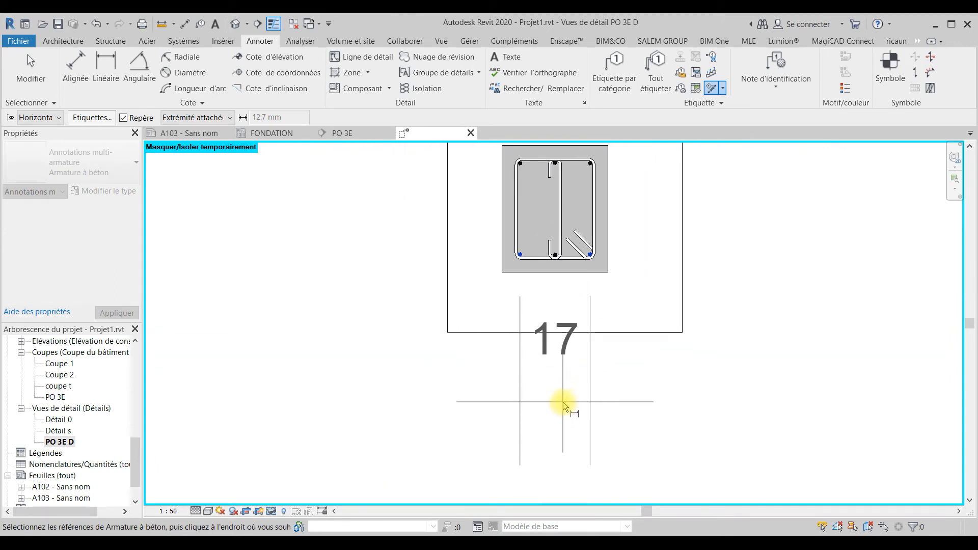
click(564, 405)
Place the multi-rebar annotation's 1 ø10 mm *4670 mm tag beneath its dimension line and end the annotation command.
scroll(565, 405, down, 4)
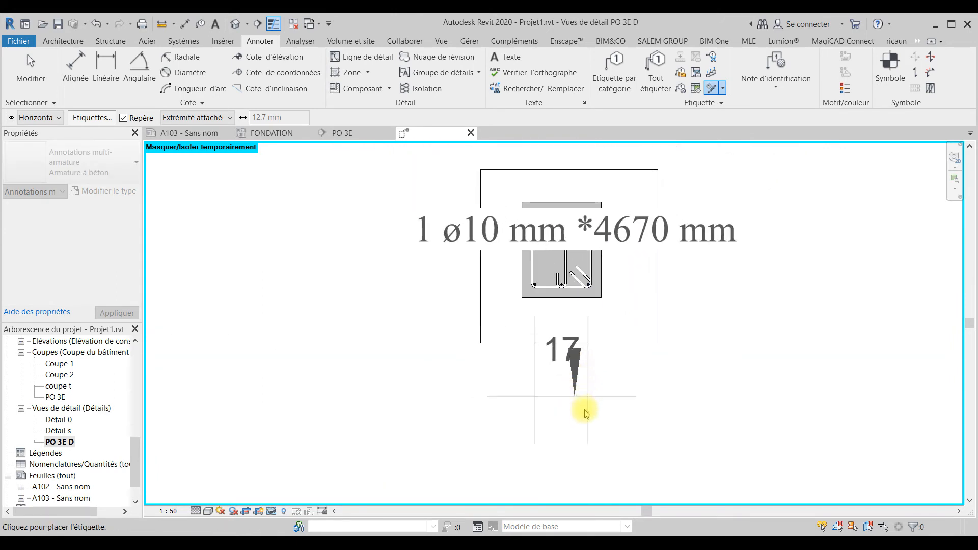
middle_drag(537, 337, 466, 235)
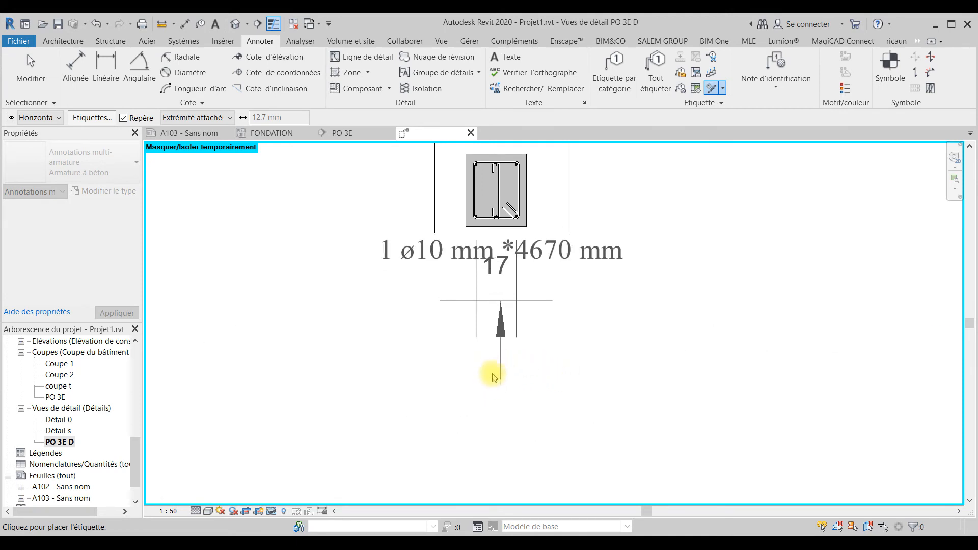
scroll(520, 378, down, 3)
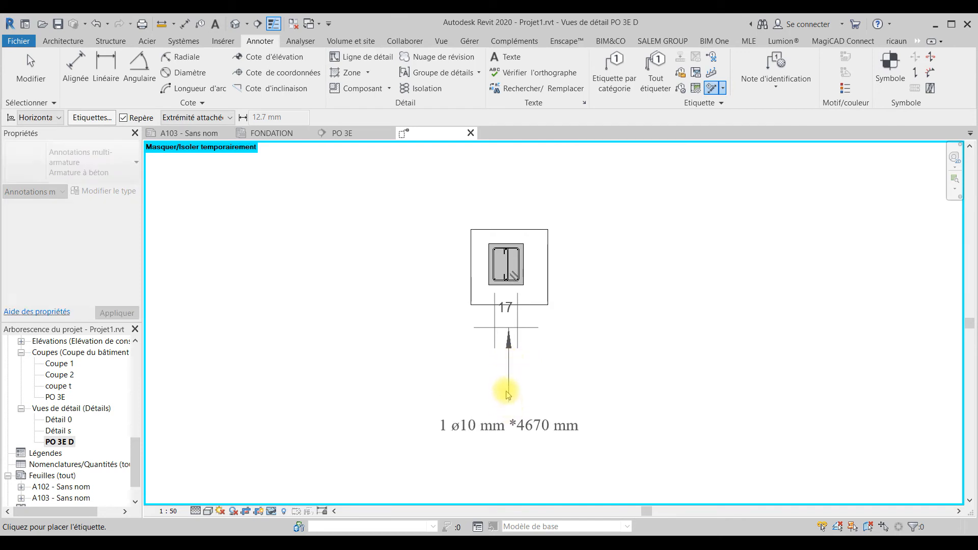
click(508, 385)
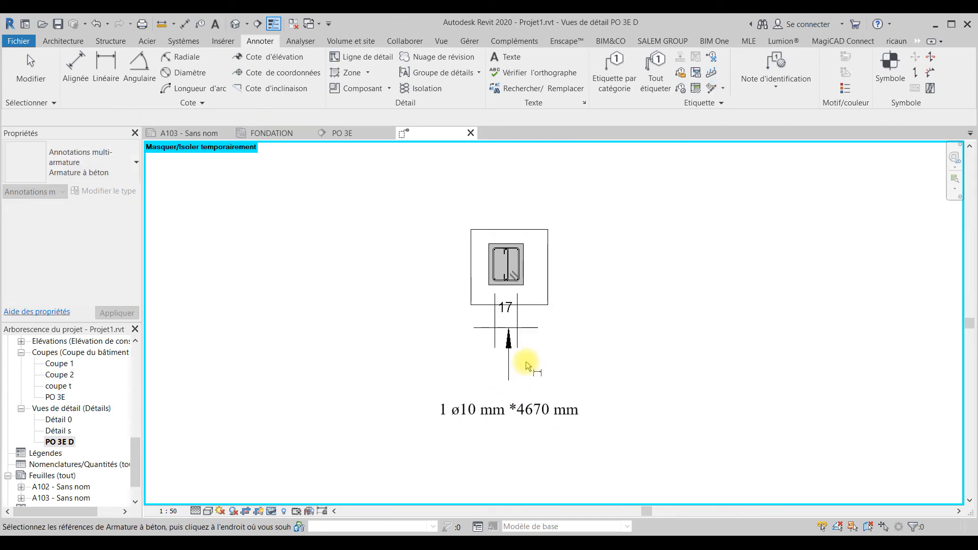
scroll(521, 285, up, 4)
middle_drag(520, 297, 542, 209)
scroll(536, 262, down, 4)
scroll(545, 186, up, 4)
scroll(545, 186, up, 3)
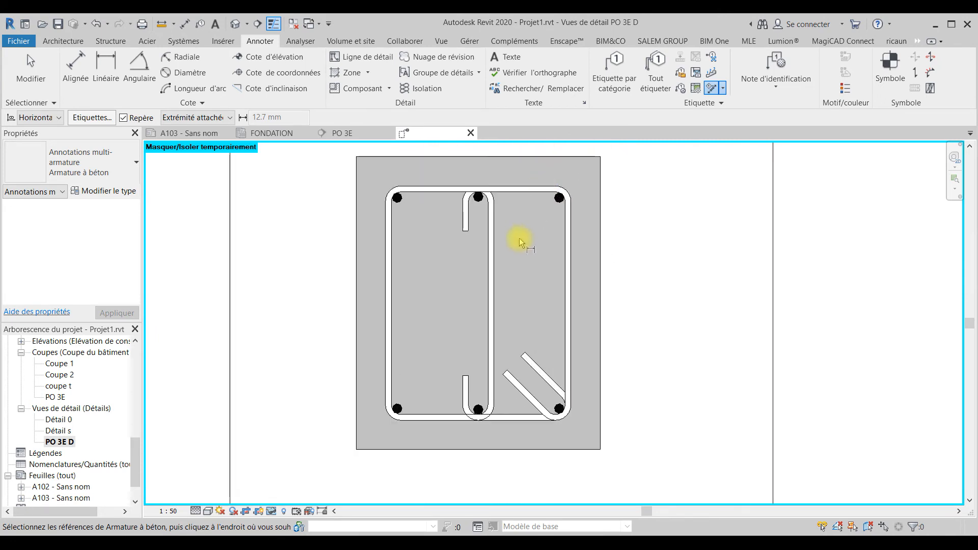
key(Escape)
key(Escape)
Tag the central tie of the column section by category with its 30 ø6 mm *350 mm e=139 mm label.
key(g)
click(533, 247)
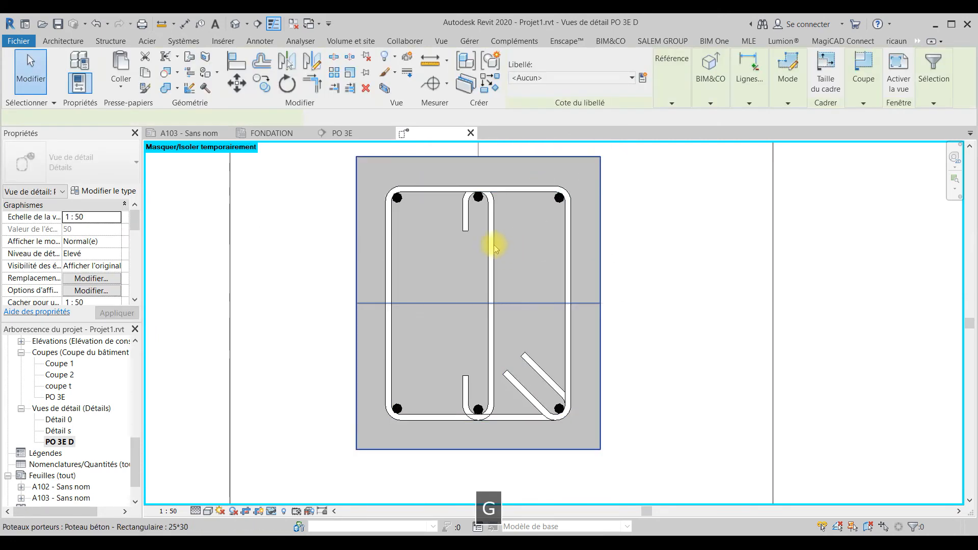
scroll(483, 245, down, 2)
middle_drag(482, 245, 447, 253)
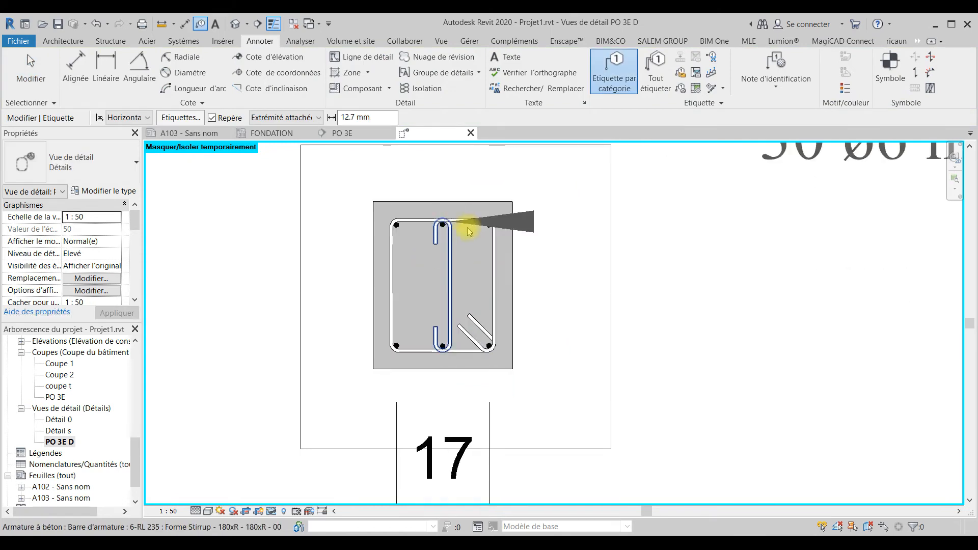
scroll(455, 274, down, 2)
click(453, 273)
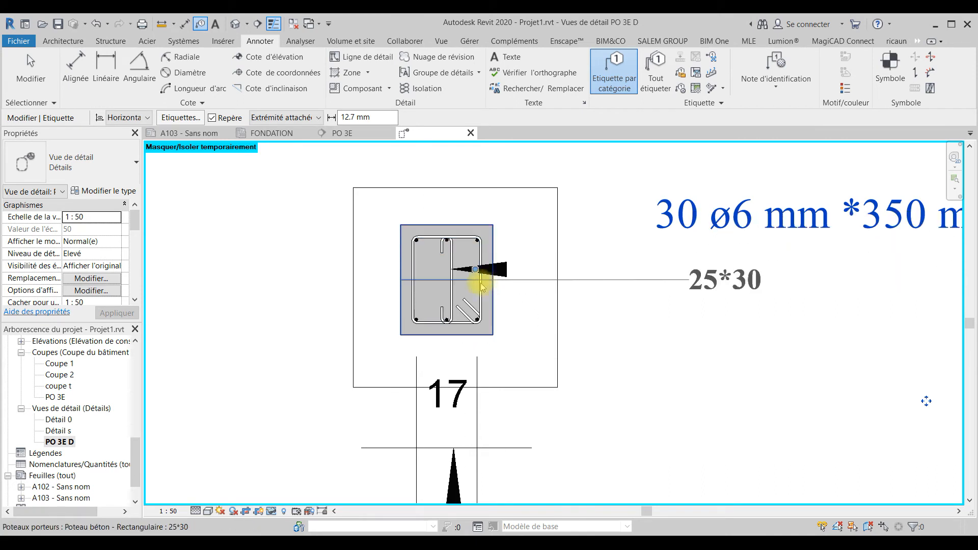
Tag the outer stirrup by category and move its 30 ø6 mm *975 mm e=139 mm label clear below the tie's label.
scroll(485, 300, up, 3)
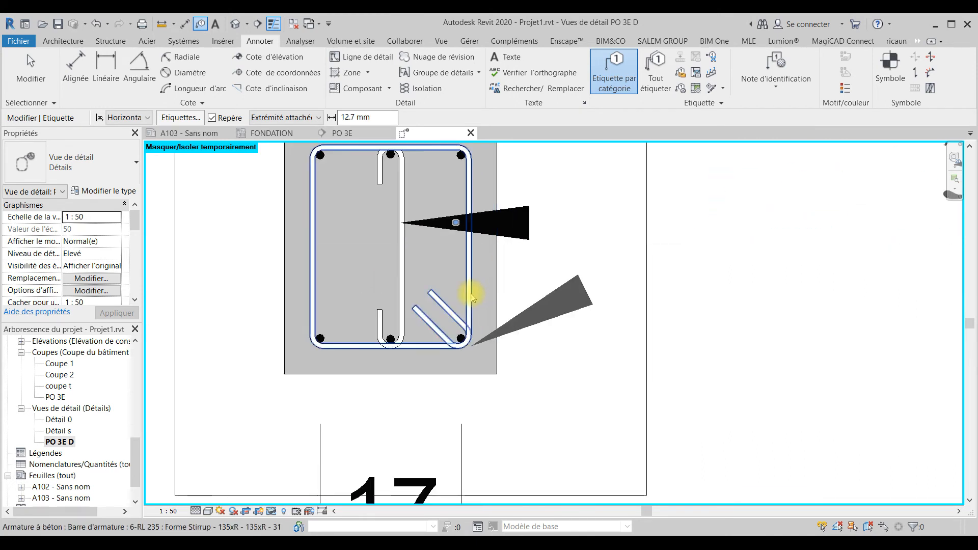
scroll(469, 291, down, 4)
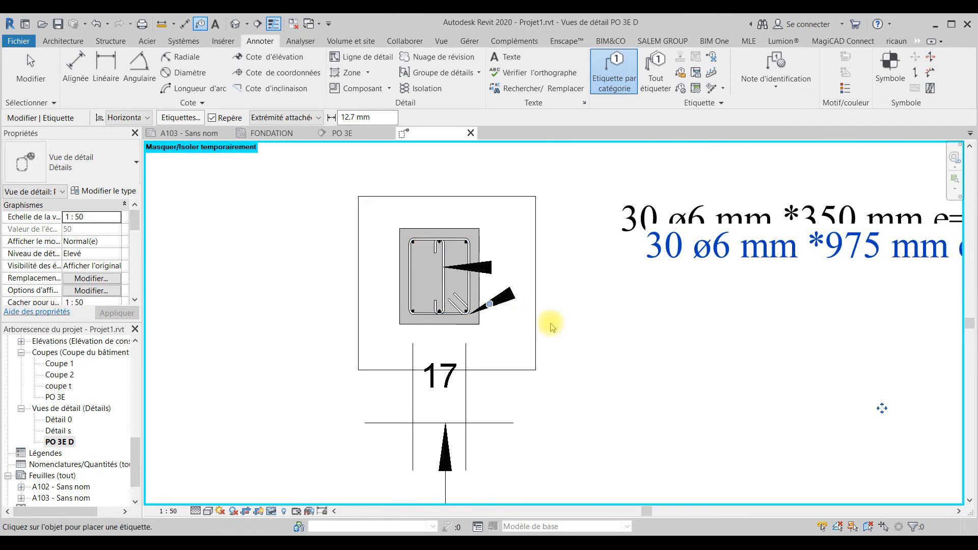
middle_drag(677, 275, 474, 337)
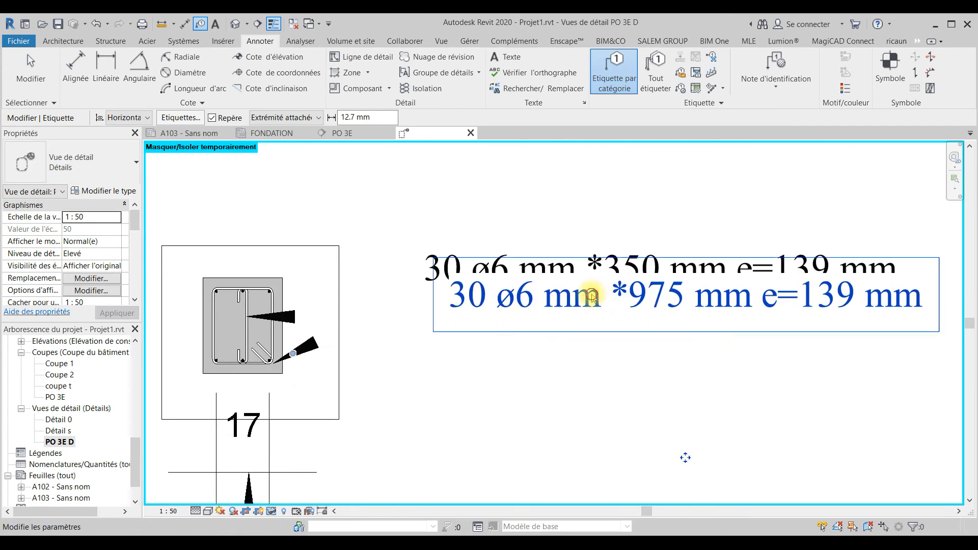
double_click(591, 296)
click(594, 358)
middle_drag(653, 495, 644, 326)
scroll(632, 313, down, 2)
drag(643, 324, 644, 350)
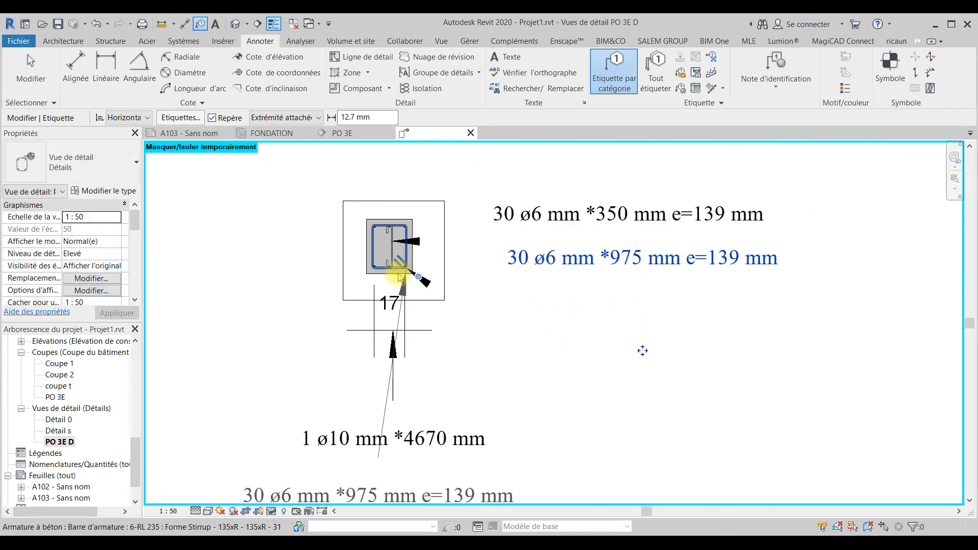
Dimension the column section's height with an aligned dimension between its two horizontal faces, placed on the section's left side.
key(Escape)
key(Escape)
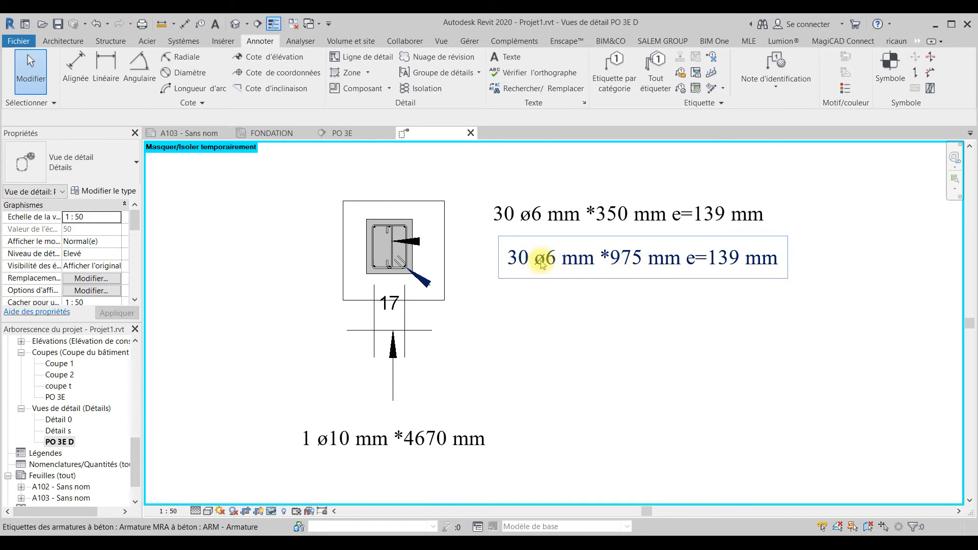
click(390, 312)
middle_drag(393, 323, 405, 316)
key(Escape)
scroll(444, 407, down, 1)
scroll(408, 275, up, 5)
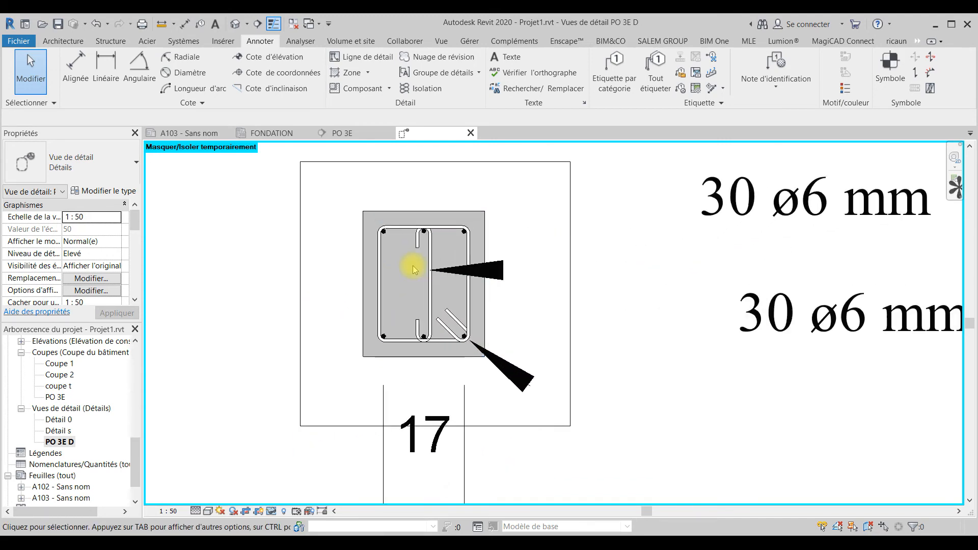
scroll(413, 270, up, 1)
click(75, 68)
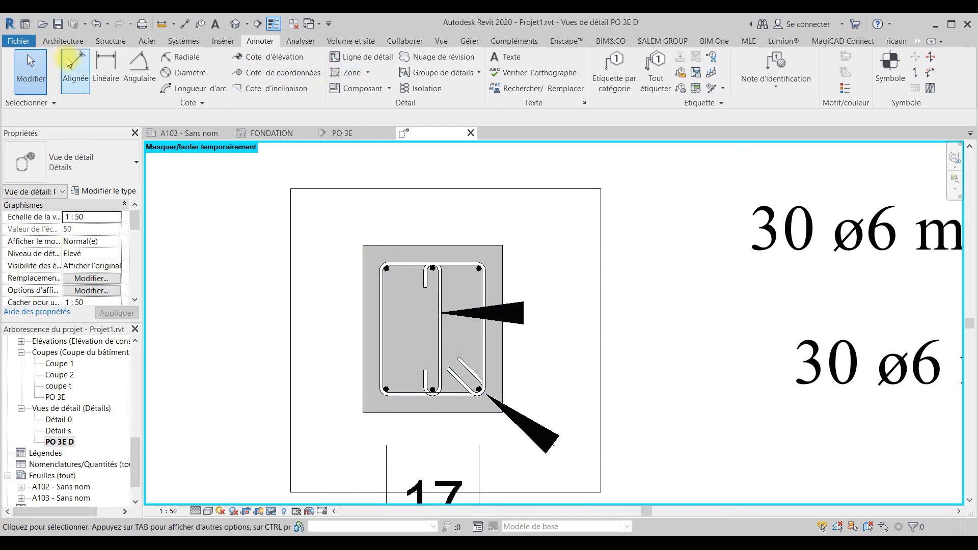
click(396, 248)
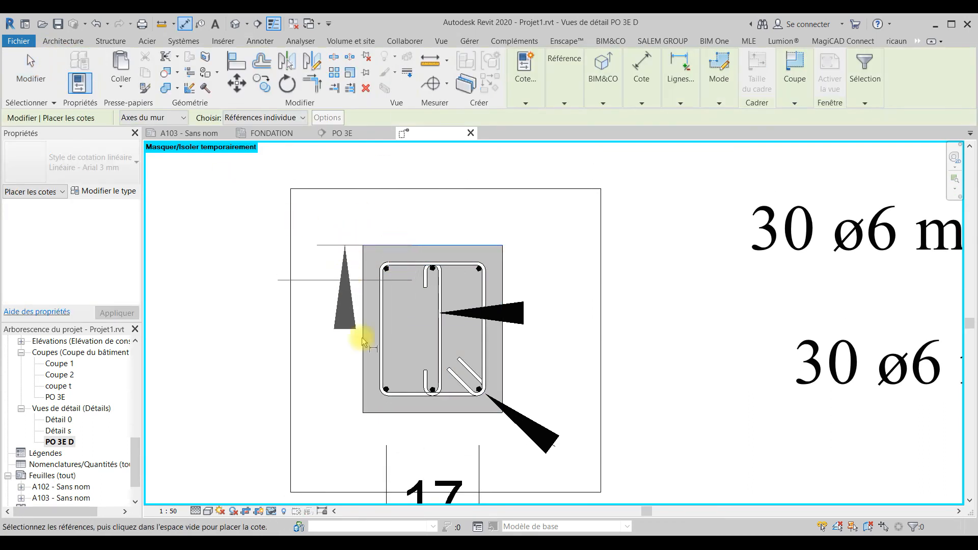
click(386, 419)
scroll(325, 418, down, 2)
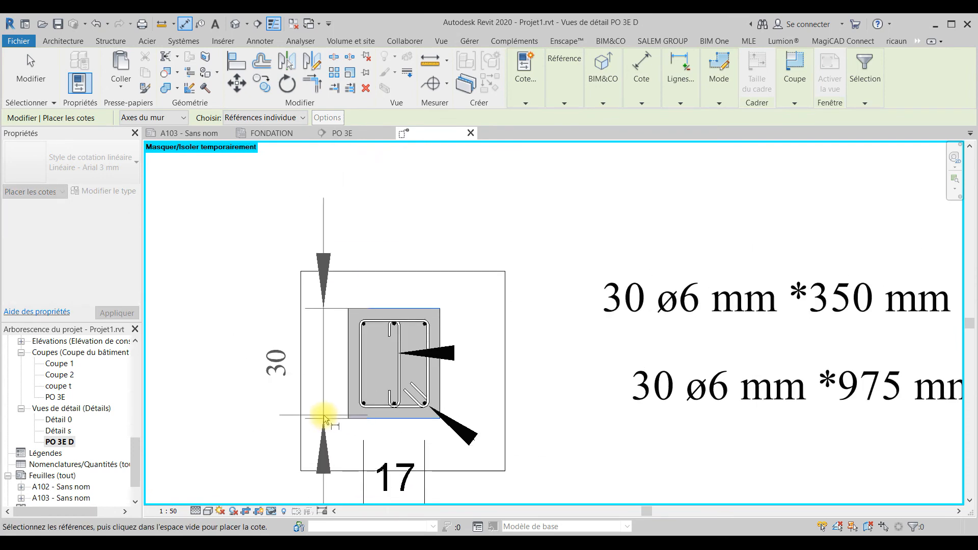
click(324, 416)
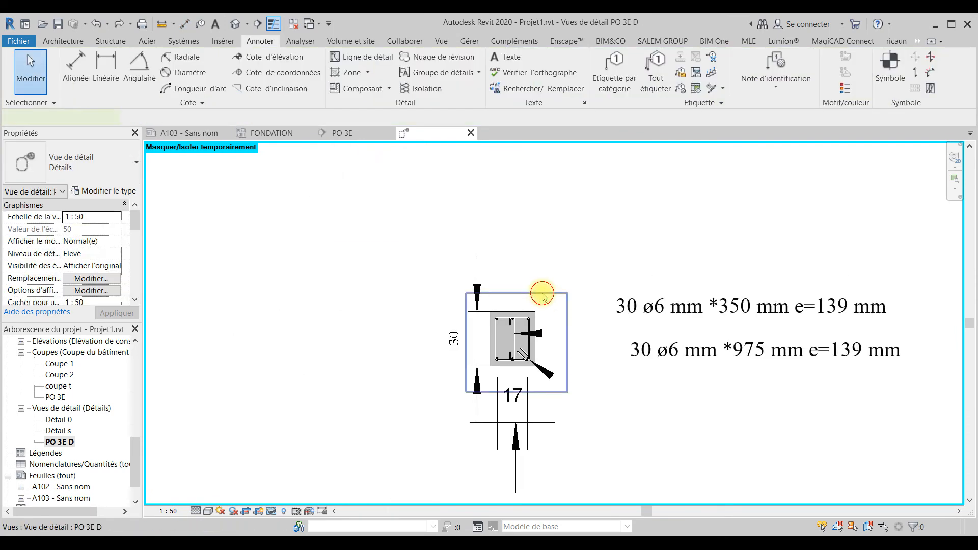
Enlarge the PO 3E D crop region on all four sides to give the section and its dimensions more room.
click(542, 294)
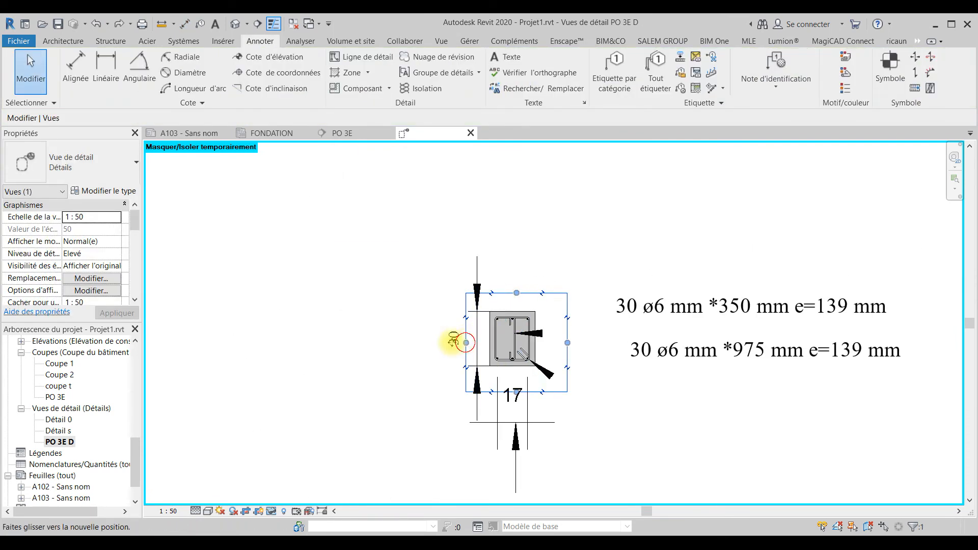
drag(466, 342, 411, 342)
drag(490, 293, 489, 241)
drag(500, 397, 500, 477)
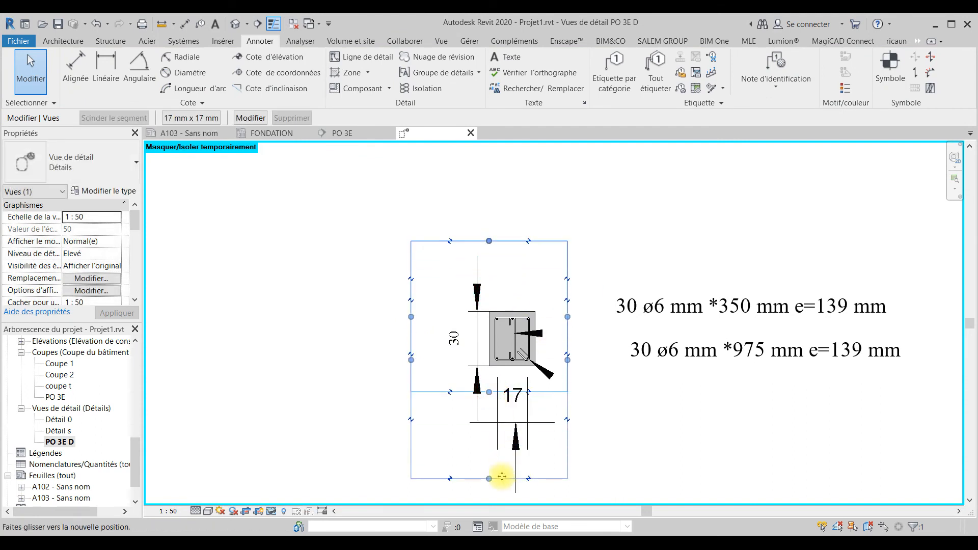
drag(568, 360, 654, 423)
click(721, 446)
middle_drag(720, 446, 622, 343)
scroll(408, 247, up, 5)
scroll(416, 249, down, 5)
mouse_move(497, 336)
middle_down()
mouse_move(508, 345)
mouse_move(508, 383)
middle_up()
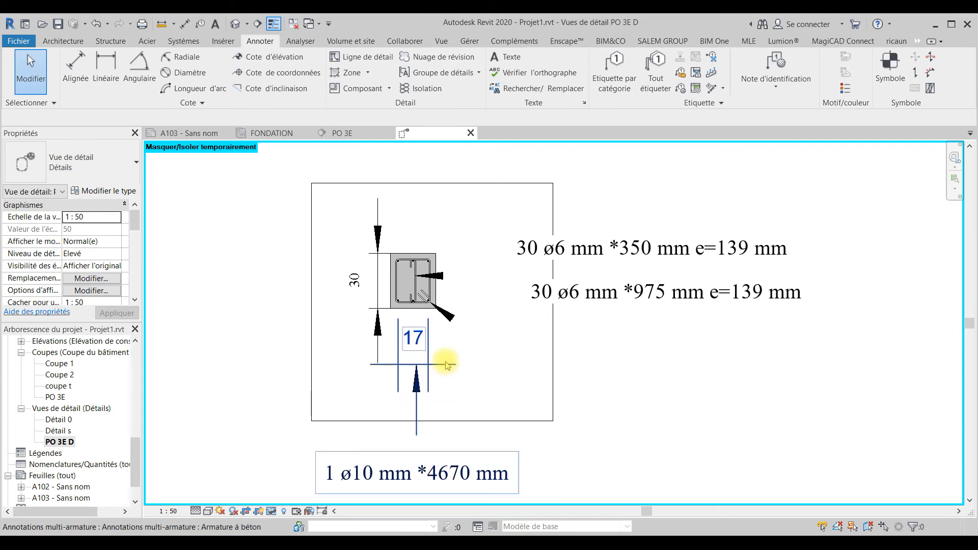
Hide the crop region boundary of the PO 3E D detail view while keeping the view cropped.
scroll(444, 370, down, 3)
click(452, 274)
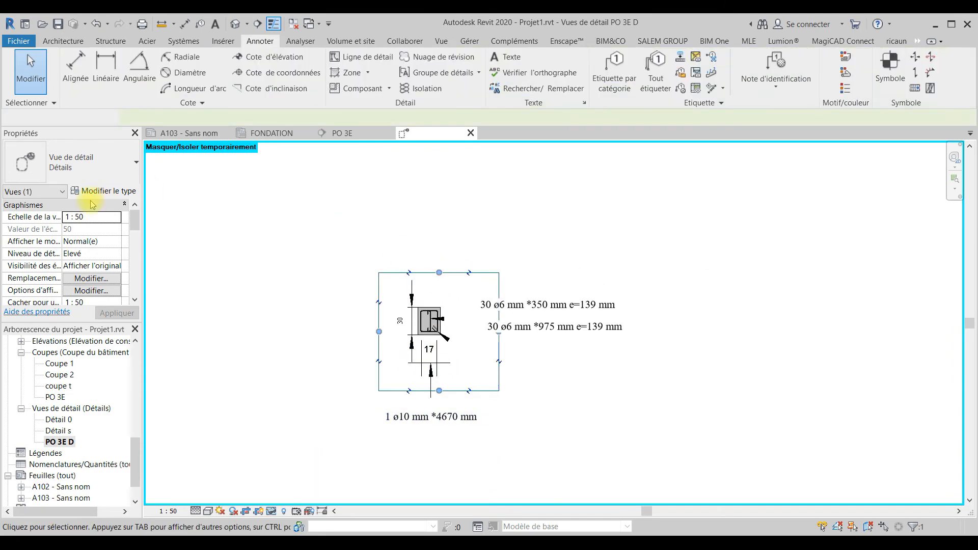
scroll(69, 258, down, 5)
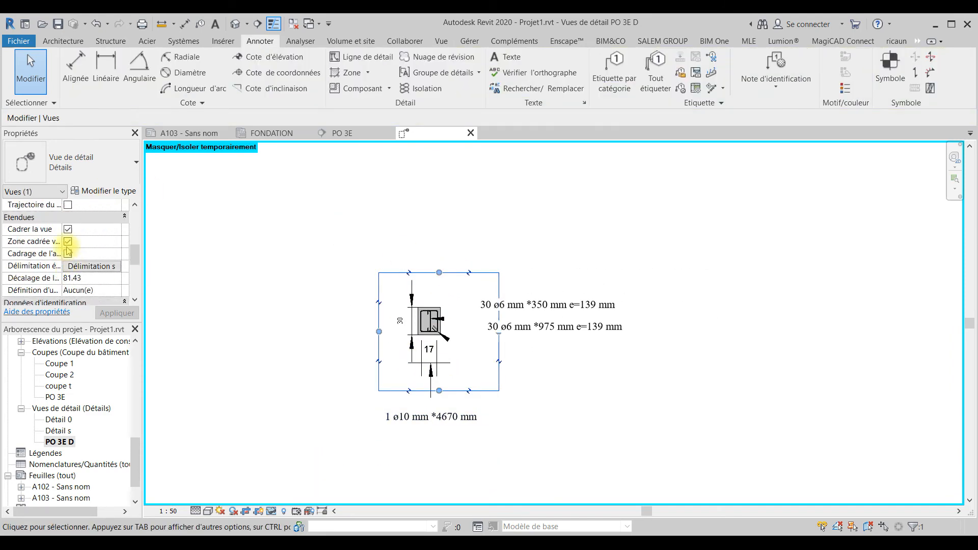
click(68, 241)
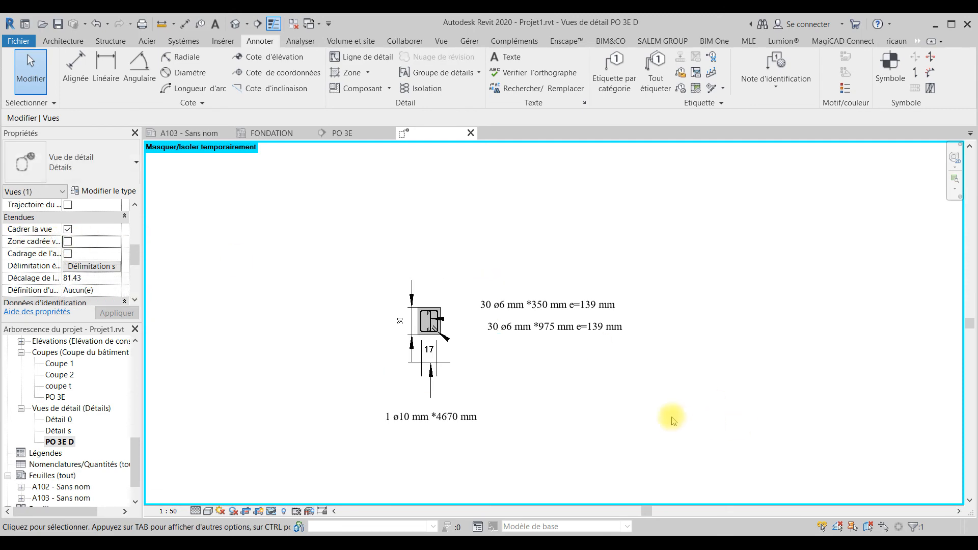
Place the PO 3E D detail view on sheet A103, directly below the PO 3E section.
click(169, 131)
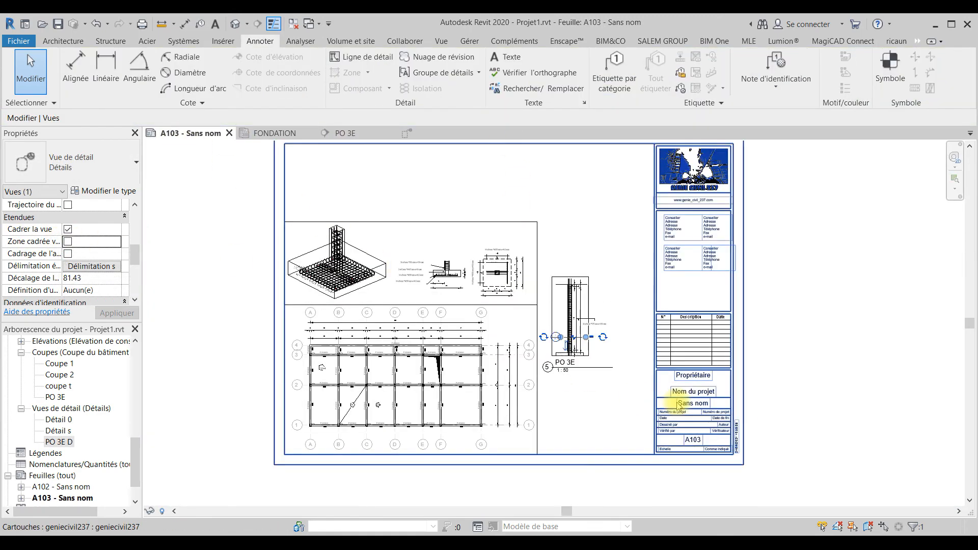
mouse_move(607, 404)
middle_down()
mouse_move(536, 415)
mouse_move(493, 327)
middle_up()
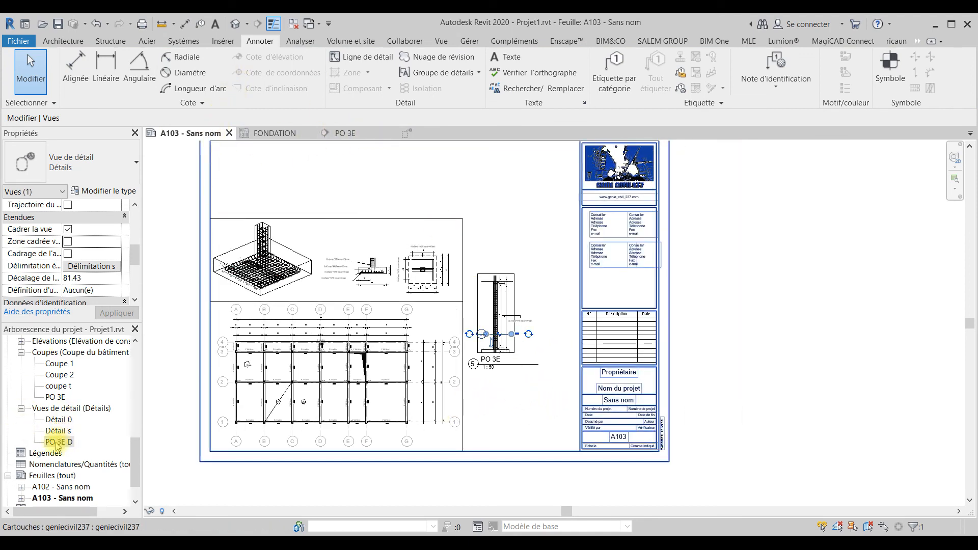
drag(57, 442, 488, 411)
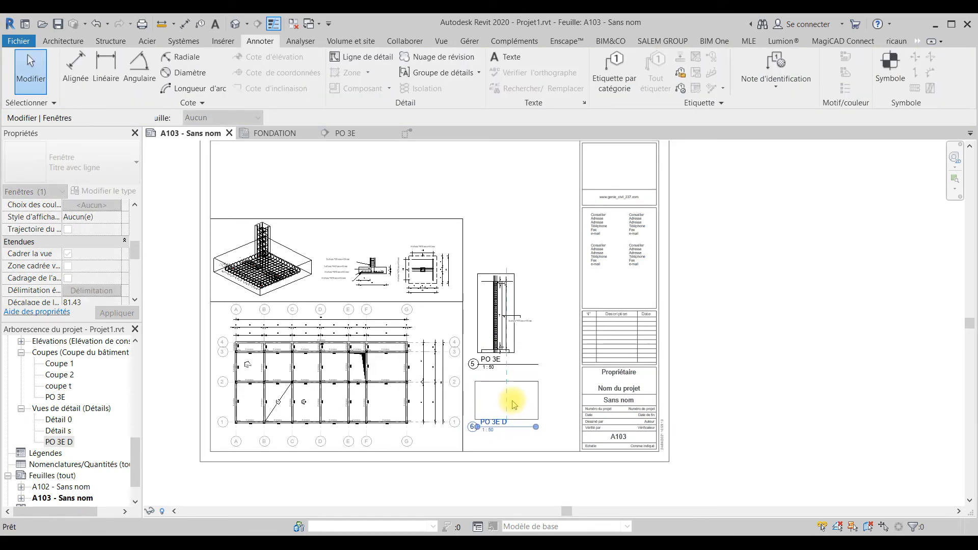
click(514, 404)
click(535, 415)
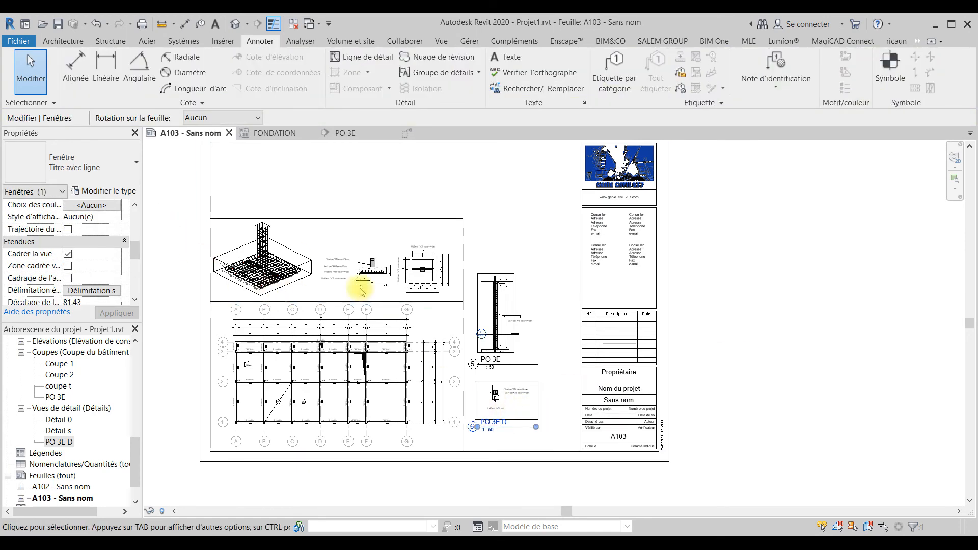
Set the PO 3E D viewport's hide-at-scale threshold to 1:25.
scroll(503, 403, up, 5)
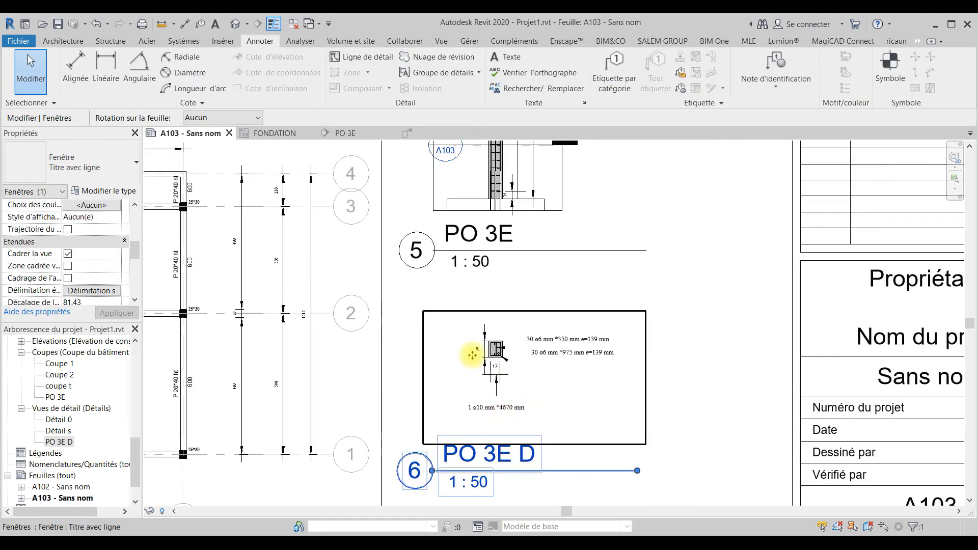
scroll(87, 246, up, 2)
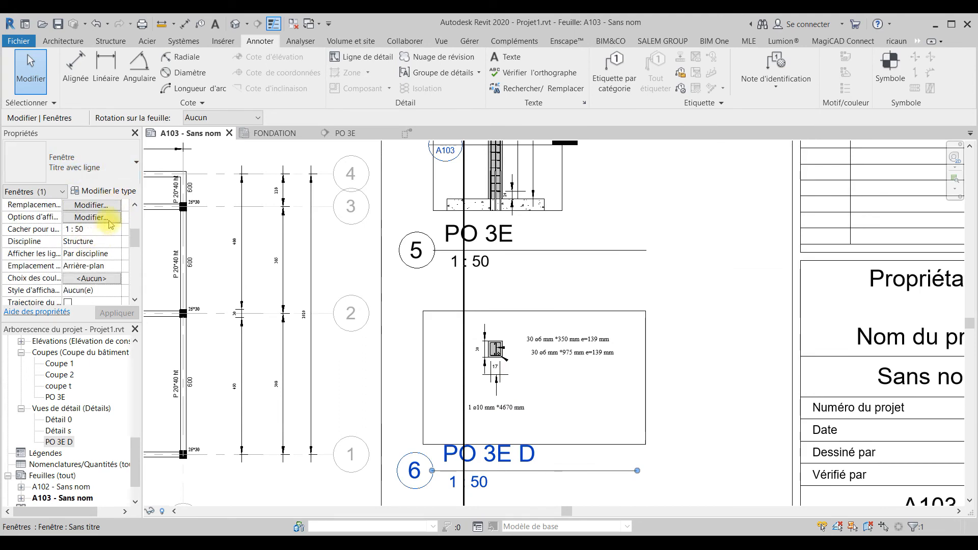
click(114, 233)
click(79, 251)
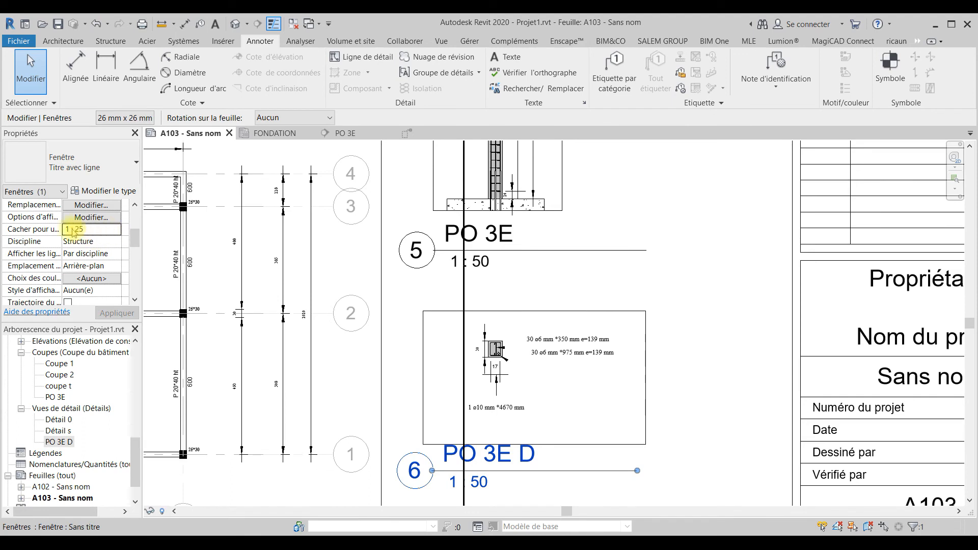
click(117, 230)
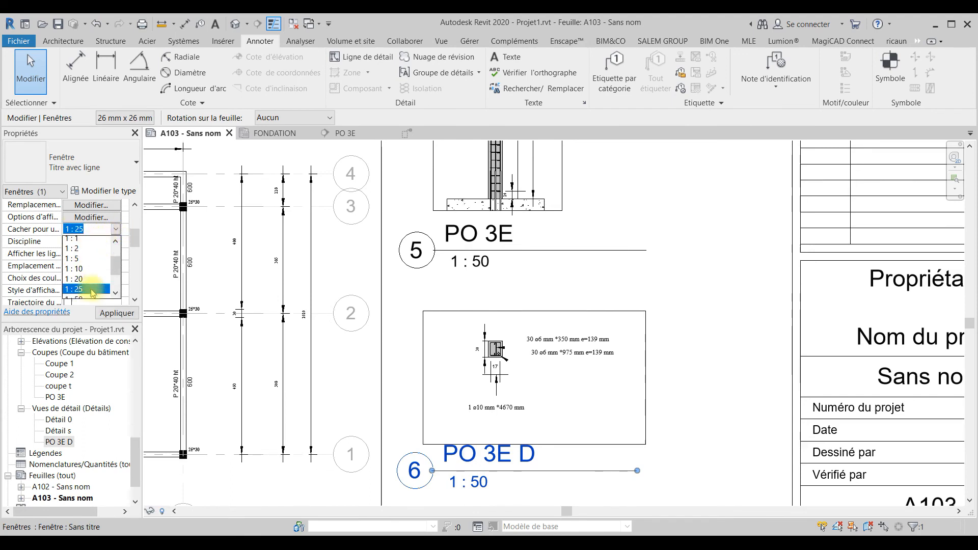
click(87, 292)
Set the PO 3E D viewport's view scale to 1:25 and move it into the free space below the PO 3E section.
scroll(101, 246, up, 3)
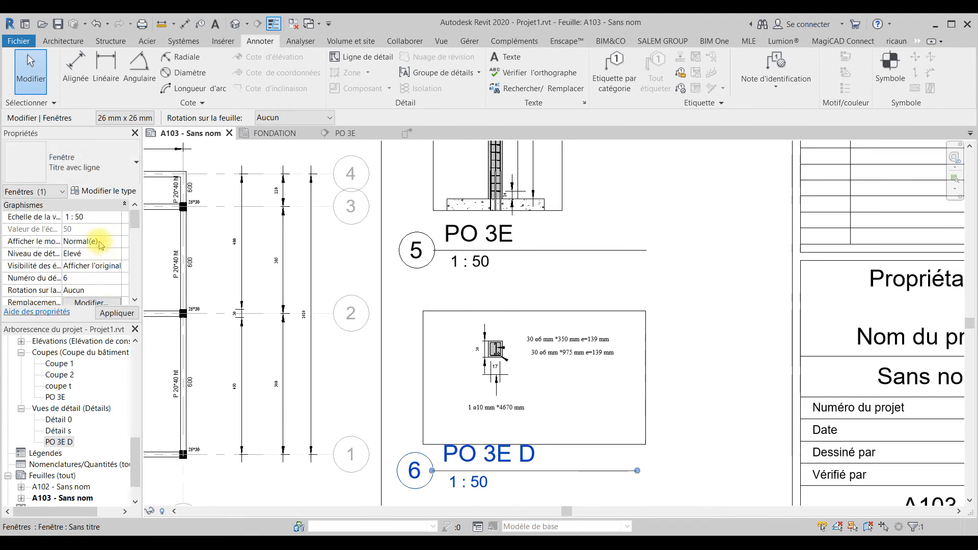
click(115, 218)
click(81, 270)
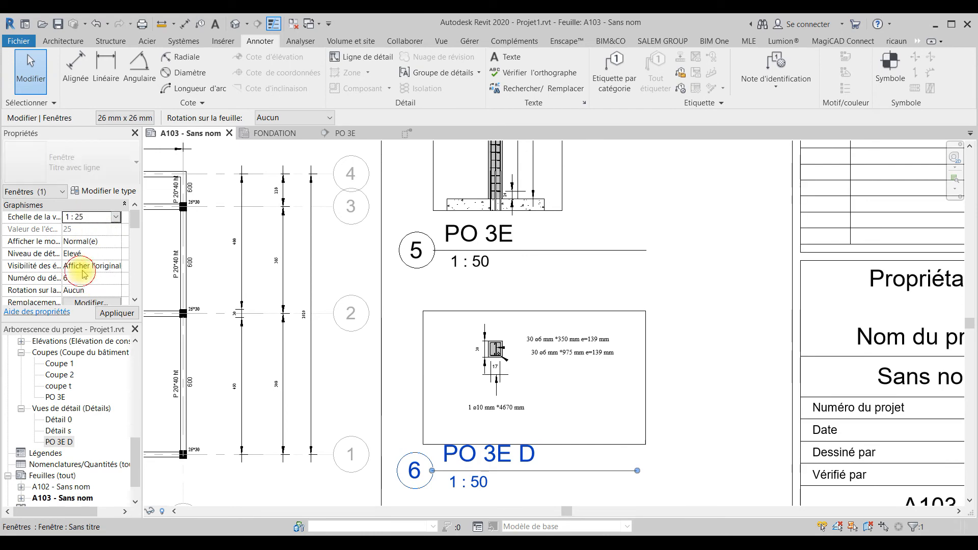
scroll(573, 358, down, 2)
middle_drag(626, 393, 592, 358)
drag(596, 340, 562, 406)
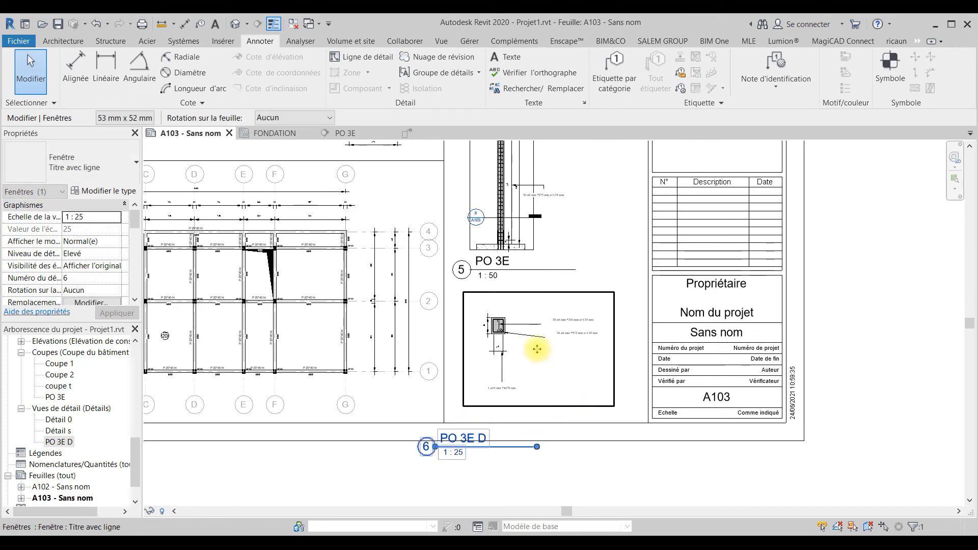
Activate the PO 3E D viewport and dimension the column section's width with an aligned dimension placed above it.
scroll(499, 339, up, 6)
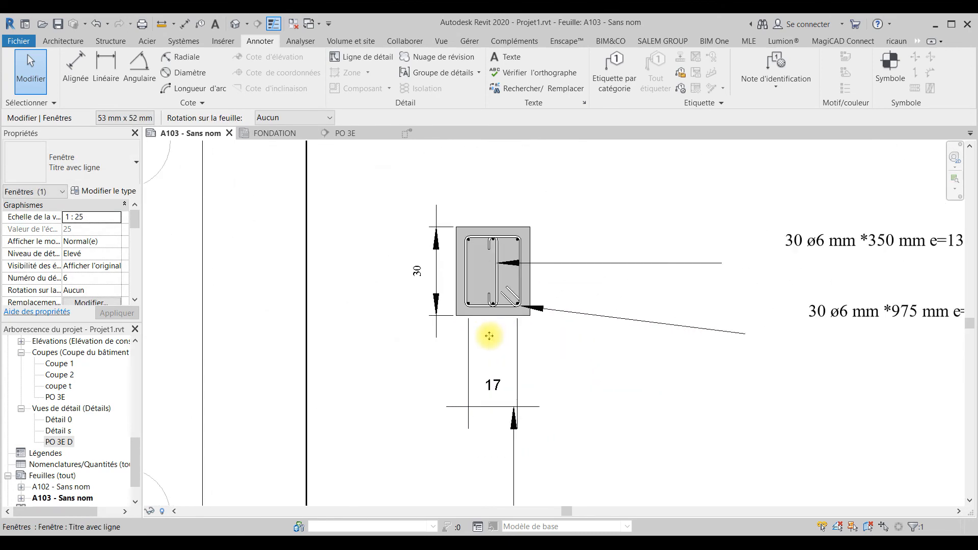
scroll(490, 336, down, 2)
middle_drag(524, 363, 476, 323)
scroll(474, 333, down, 1)
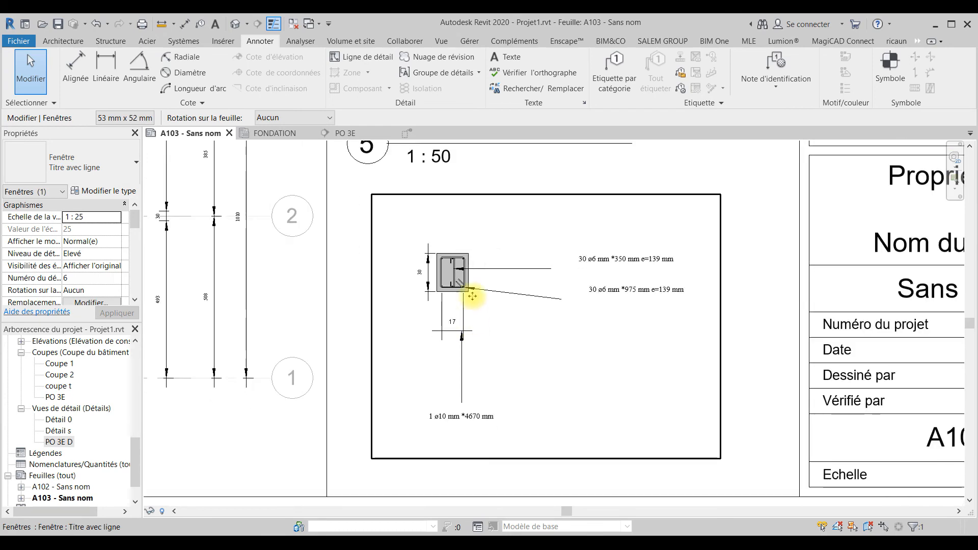
scroll(450, 254, up, 3)
double_click(458, 222)
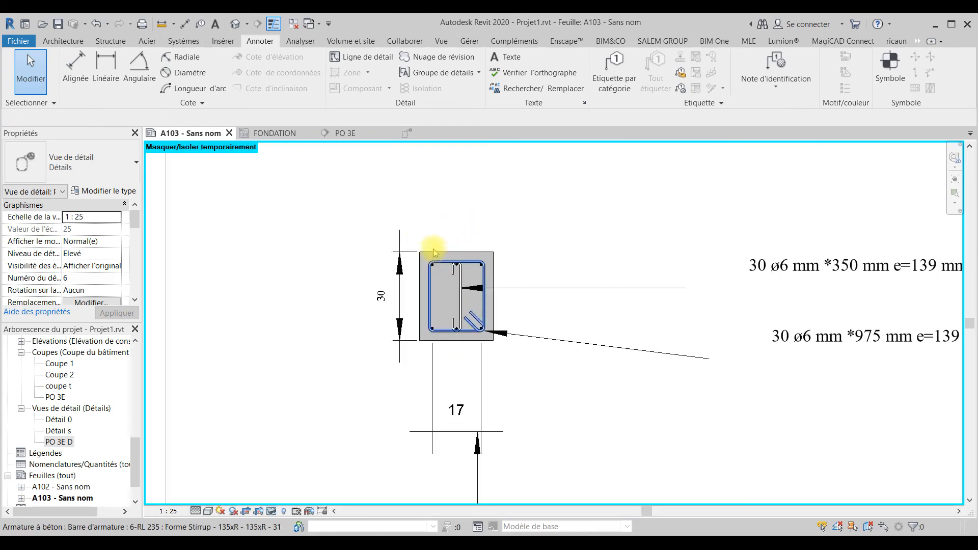
click(74, 66)
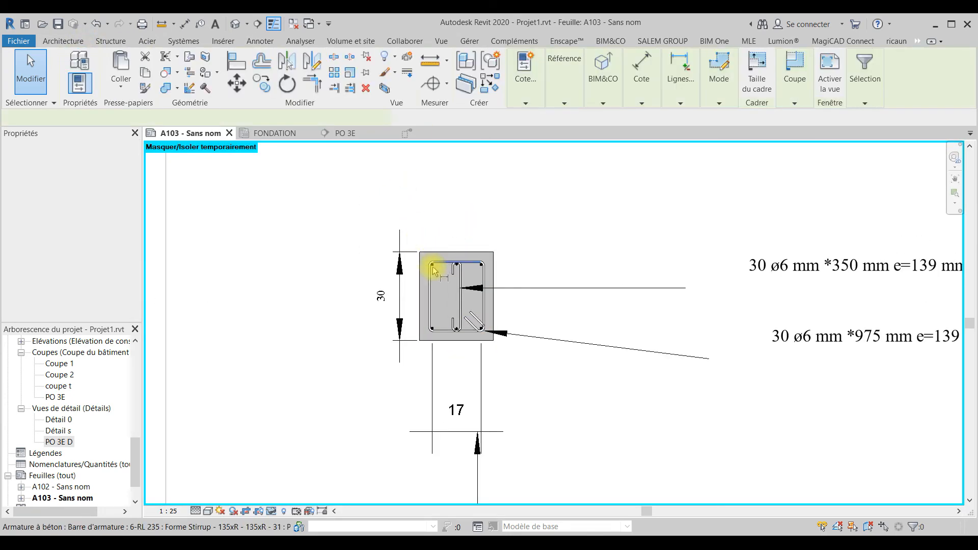
click(419, 285)
click(494, 254)
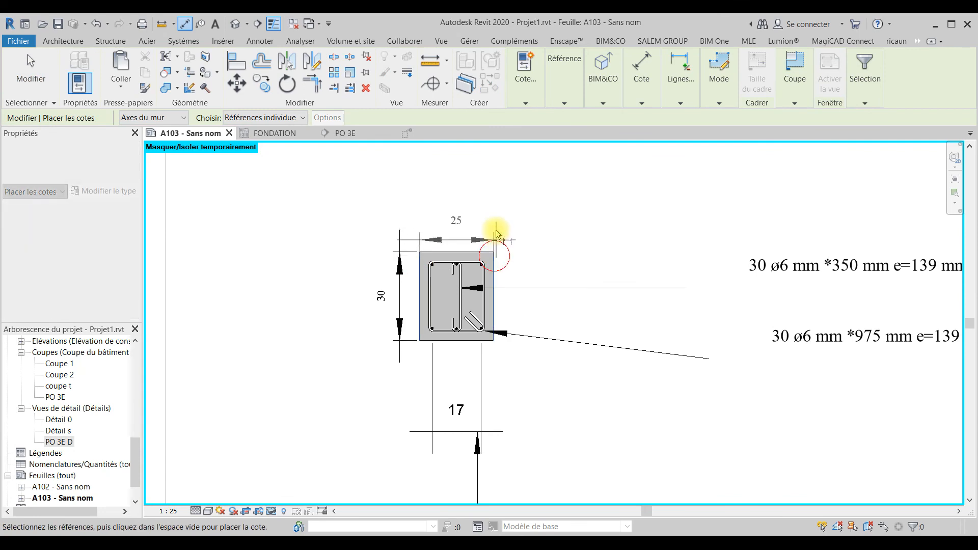
click(498, 221)
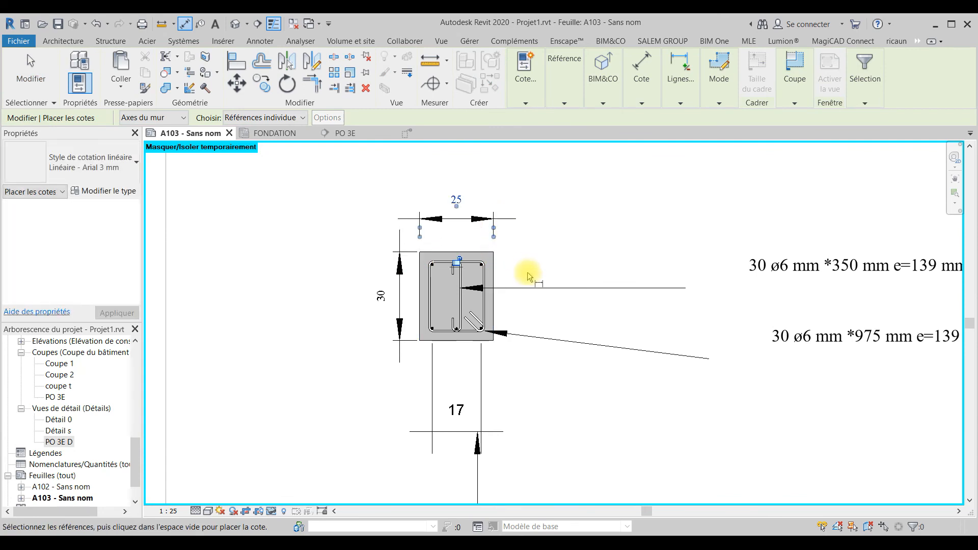
scroll(524, 276, down, 2)
key(Escape)
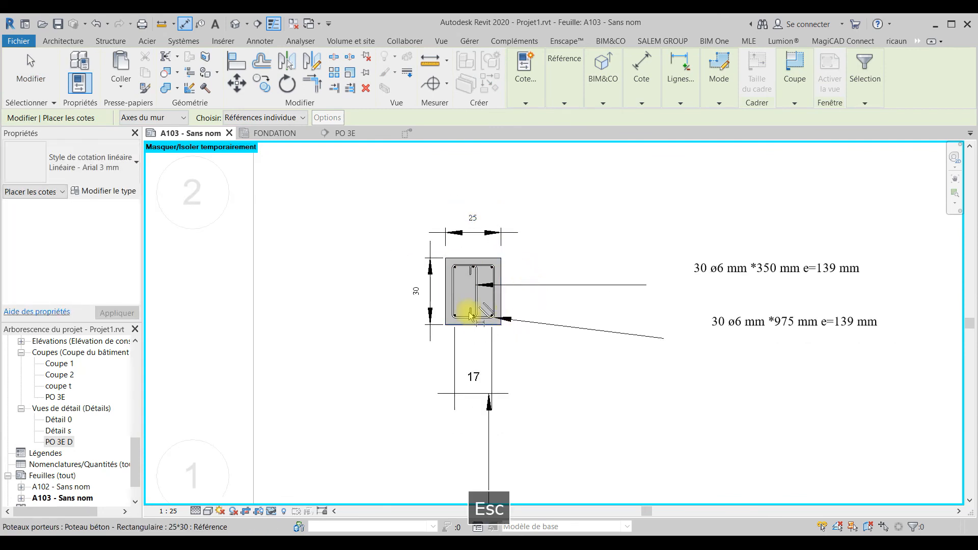
middle_drag(494, 214, 496, 235)
scroll(495, 240, down, 4)
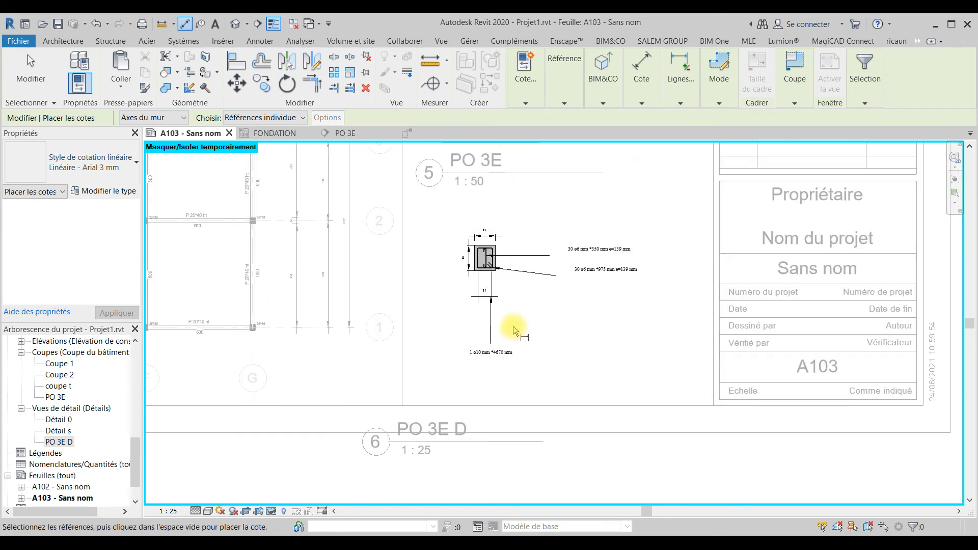
key(Escape)
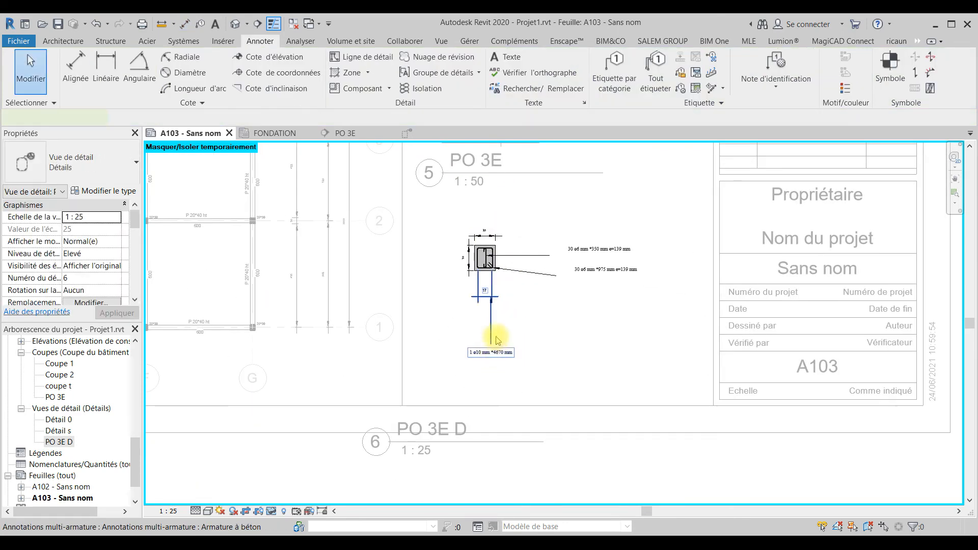
Deactivate the PO 3E D viewport to return to editing sheet A103.
click(494, 339)
key(Escape)
scroll(529, 326, down, 2)
middle_drag(531, 338, 503, 397)
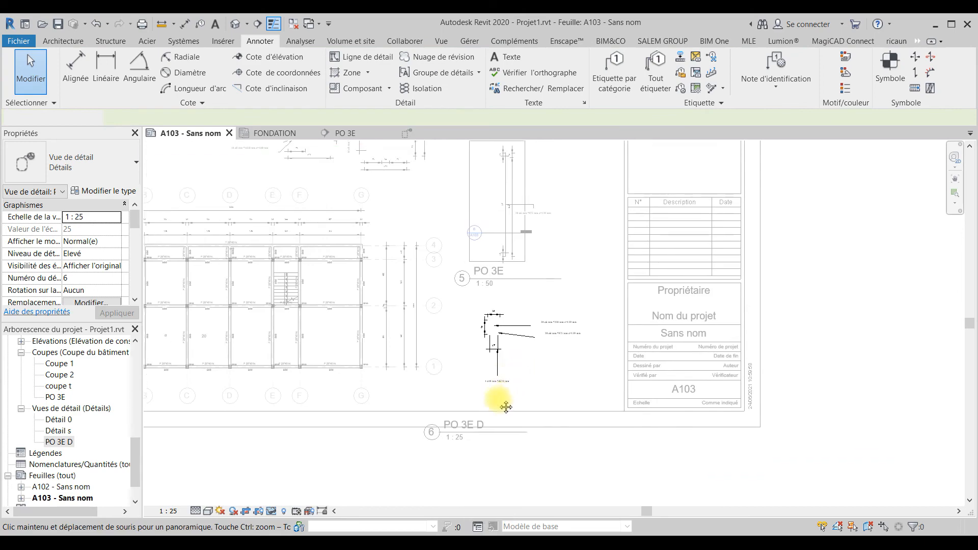
scroll(497, 338, down, 2)
double_click(841, 338)
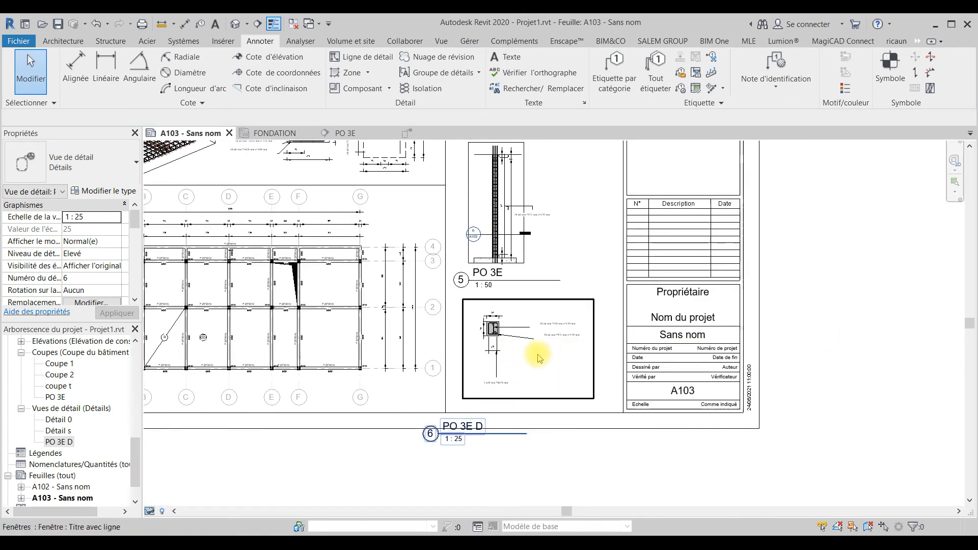
Change the PO 3E D viewport's type to Sans titre to remove its title from the sheet.
click(328, 301)
click(90, 168)
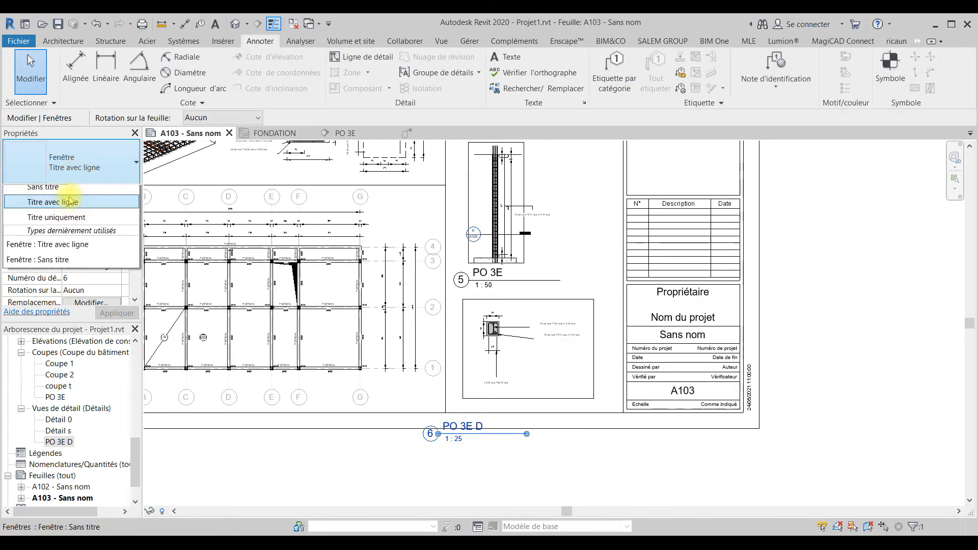
click(35, 222)
click(831, 301)
Hide the crop region boundary of the PO 3E section viewport on sheet A103.
click(527, 177)
scroll(59, 275, down, 5)
scroll(62, 278, down, 1)
click(68, 266)
click(836, 304)
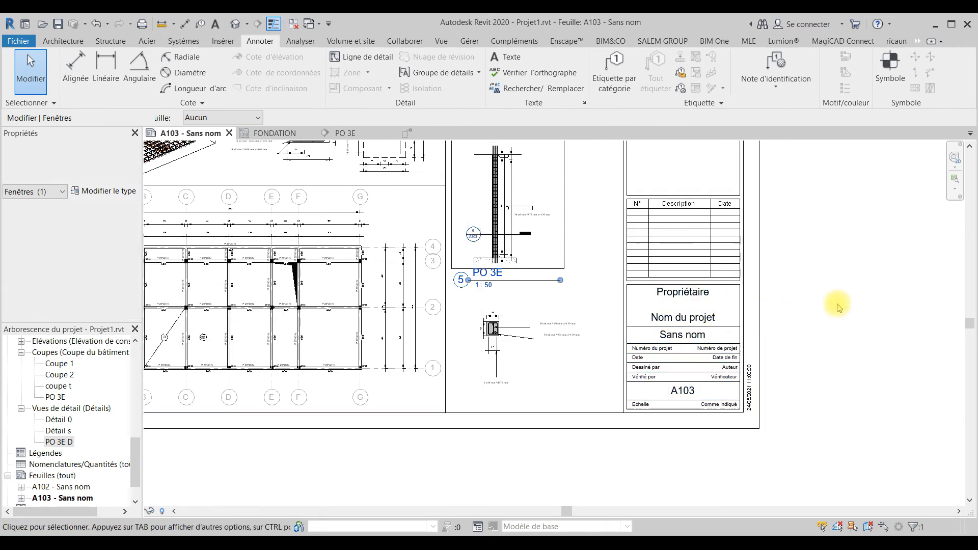
scroll(827, 305, down, 2)
middle_drag(826, 304, 824, 345)
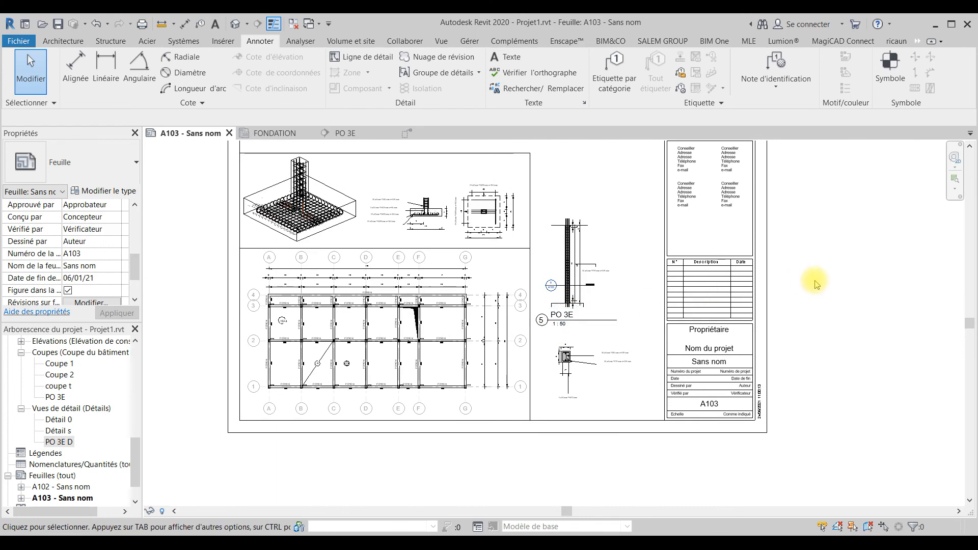